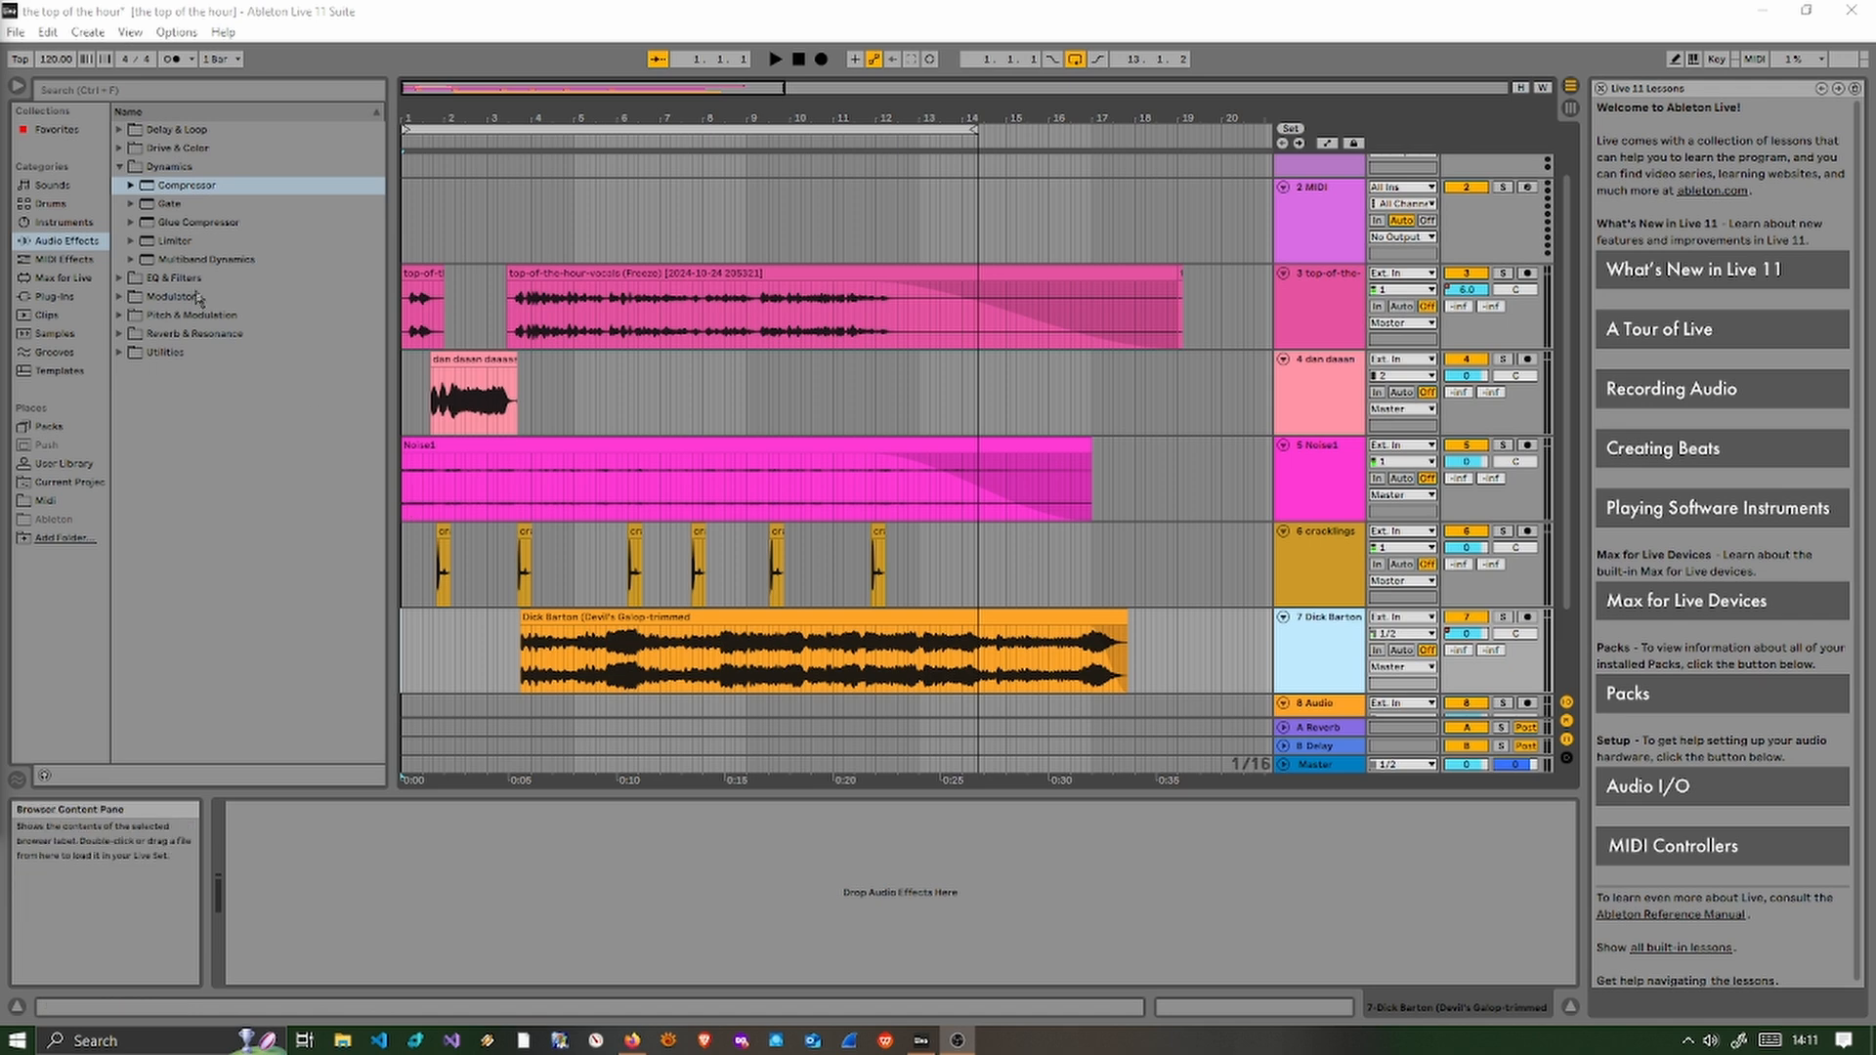
{"action": "left_click", "coordinate": [133, 186]}
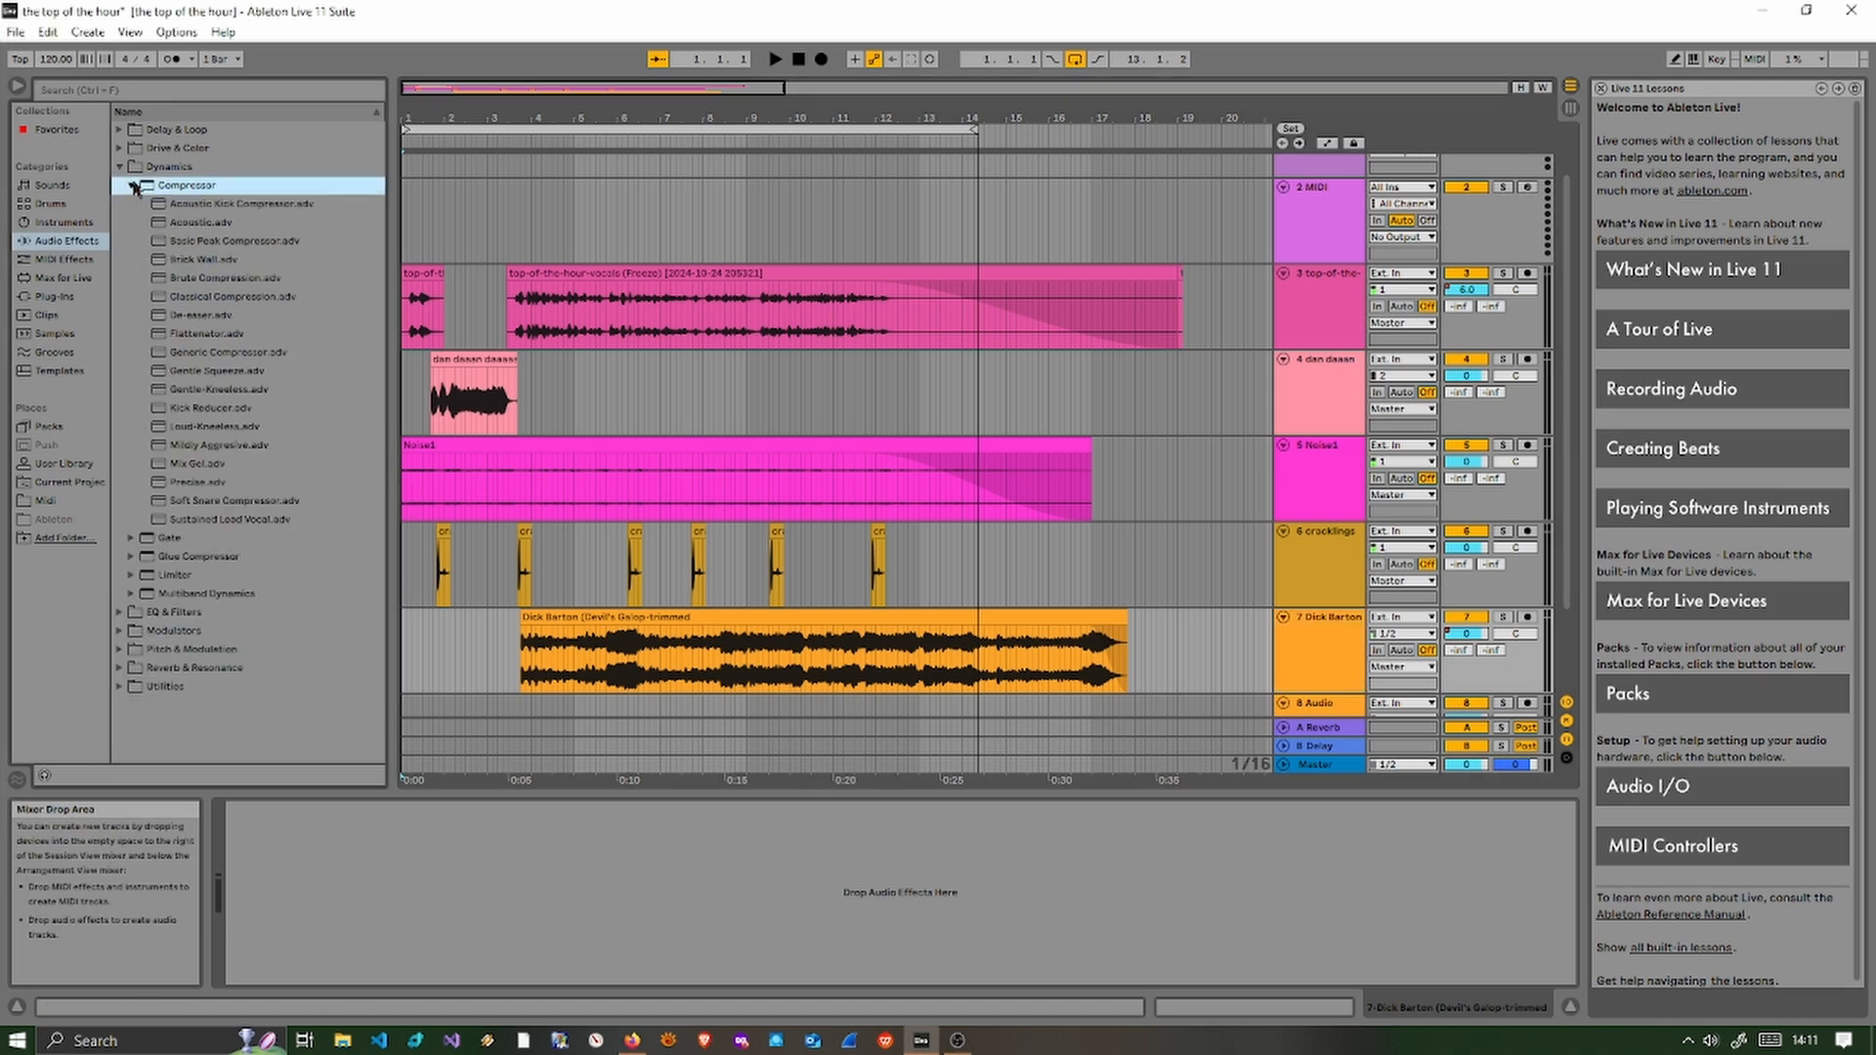
{"action": "left_click", "coordinate": [133, 186]}
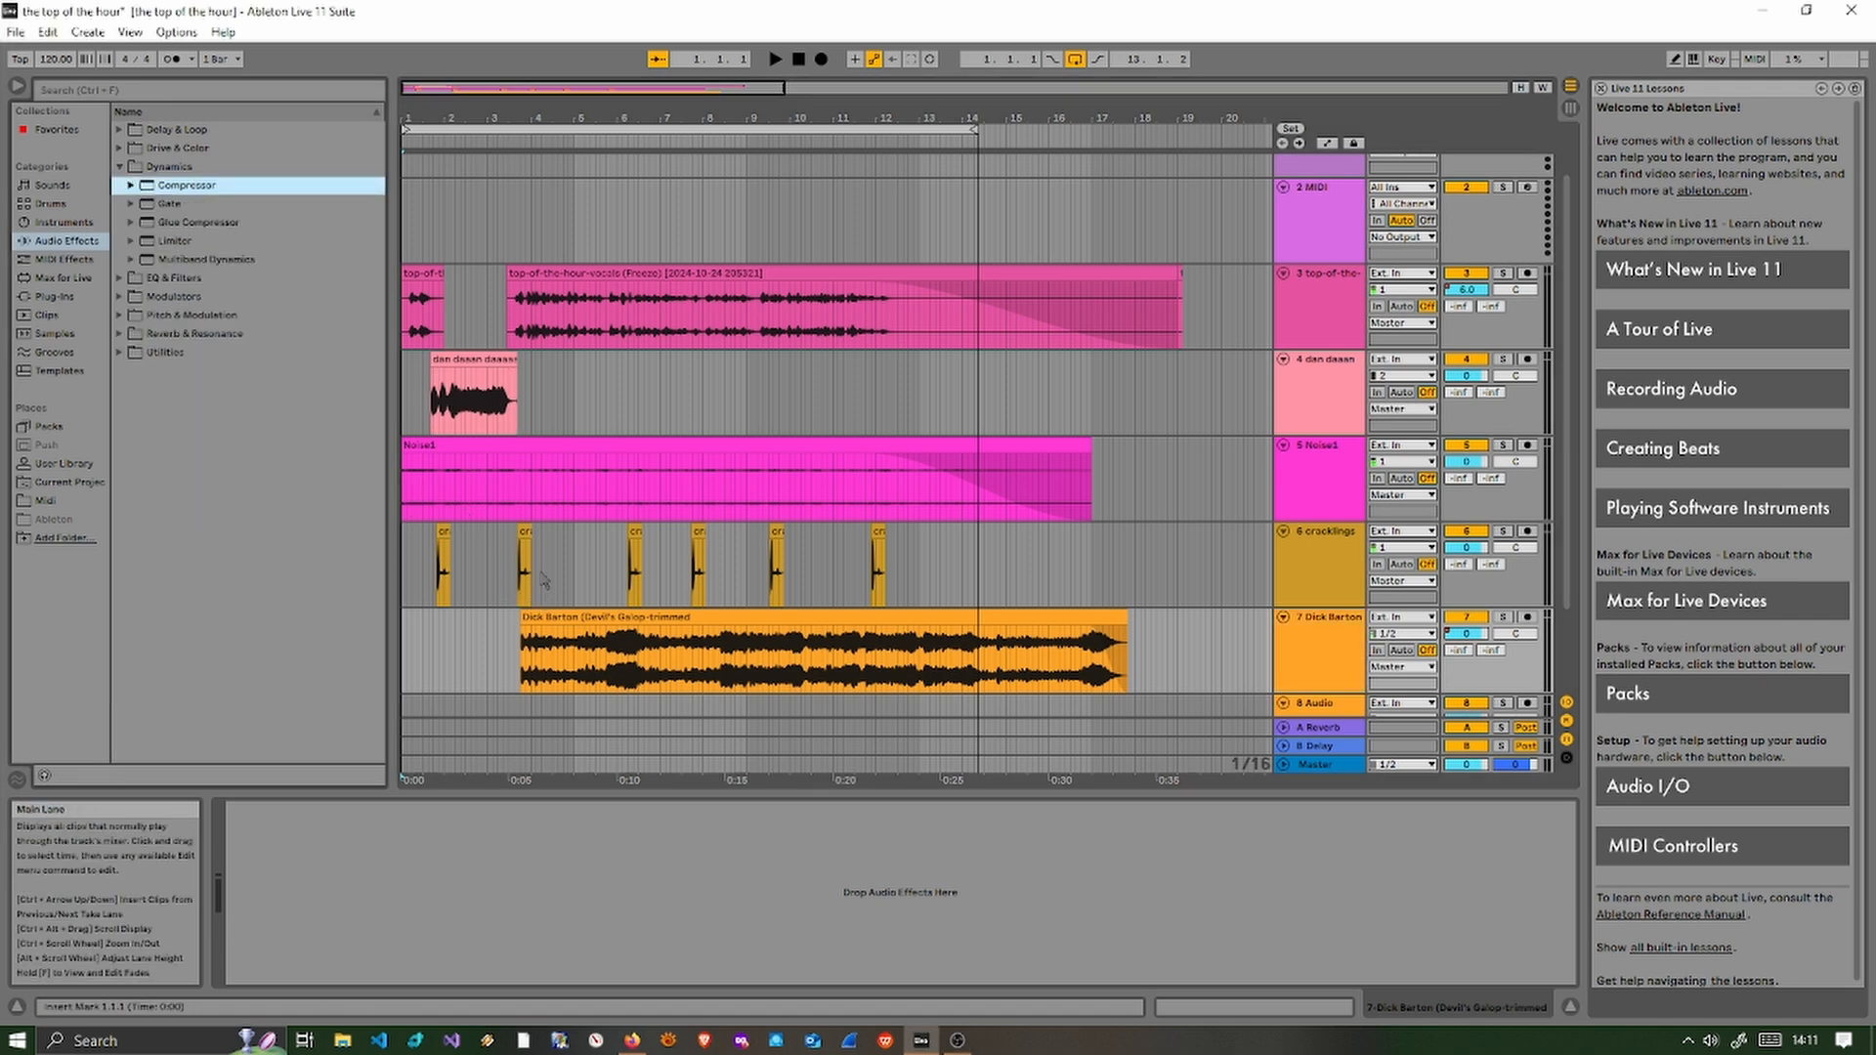
- Select the Dick Barton clip and show the automation lanes in the arrangement
{"action": "left_click", "coordinate": [579, 614]}
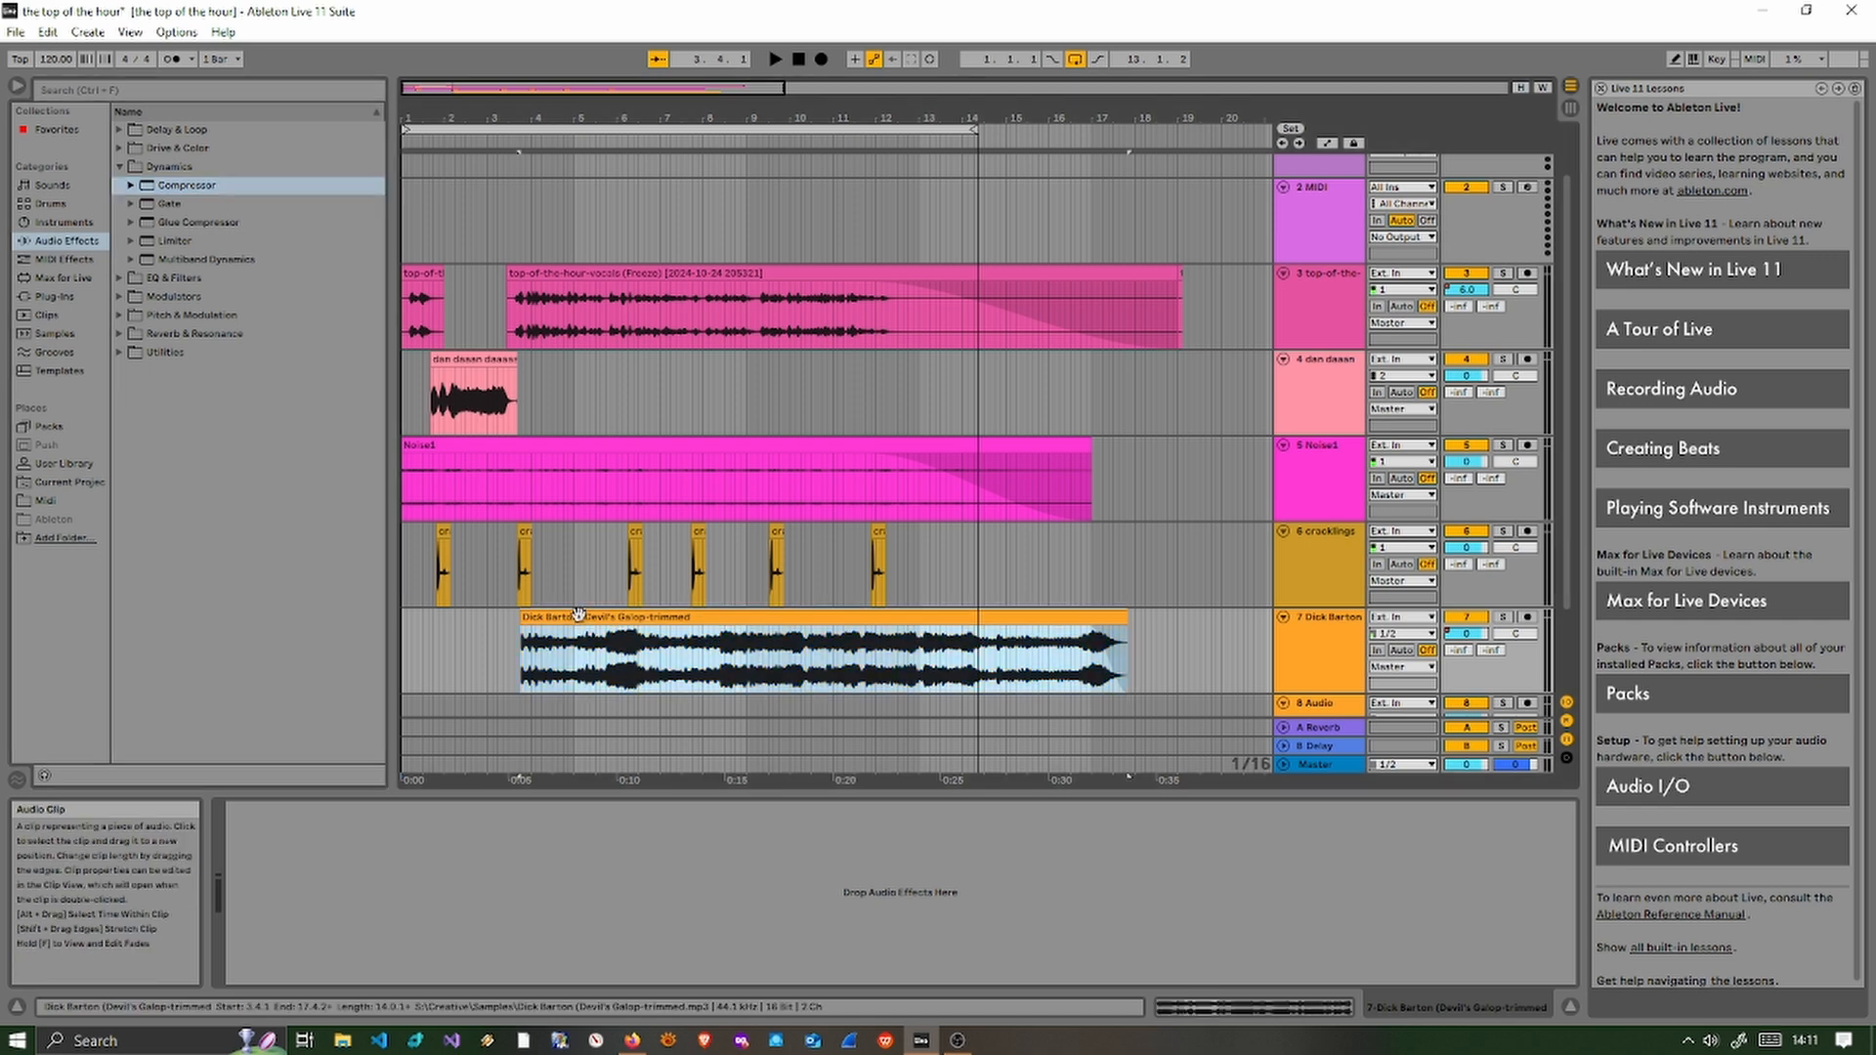
{"action": "key", "text": "a"}
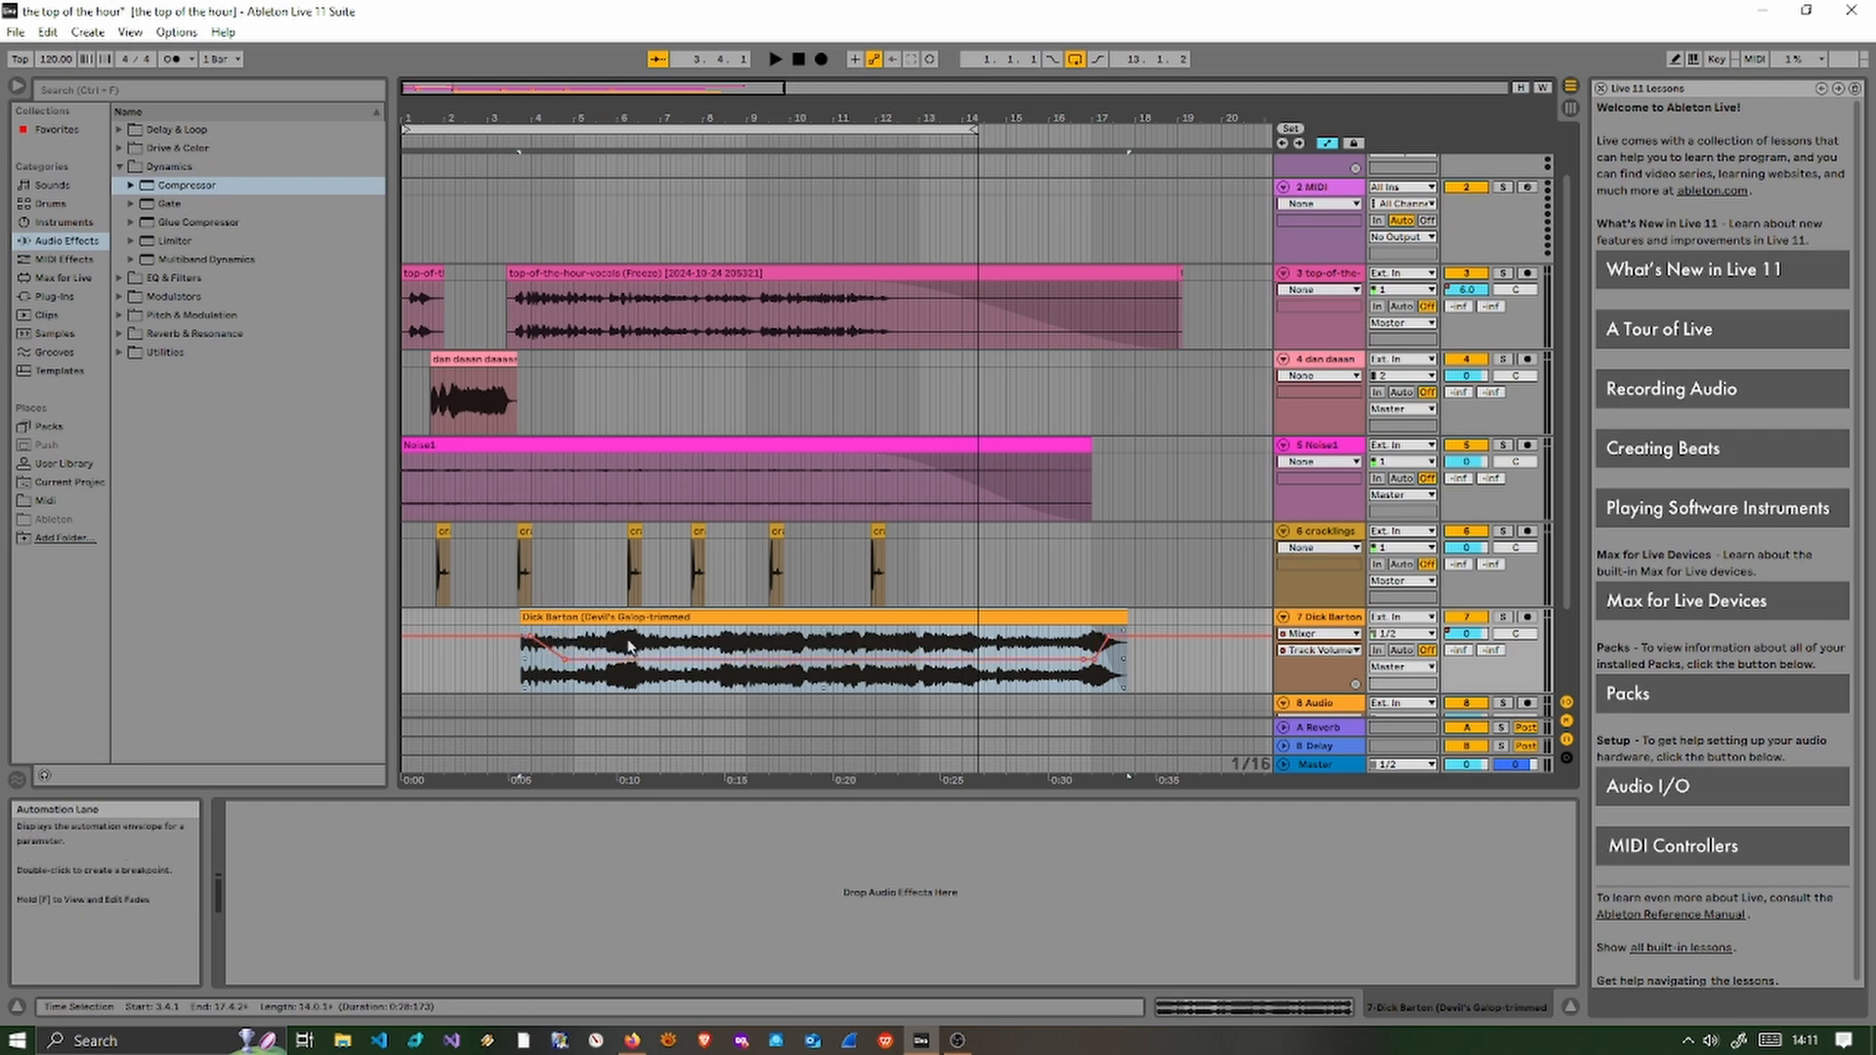
{"action": "mouse_move", "coordinate": [1096, 661]}
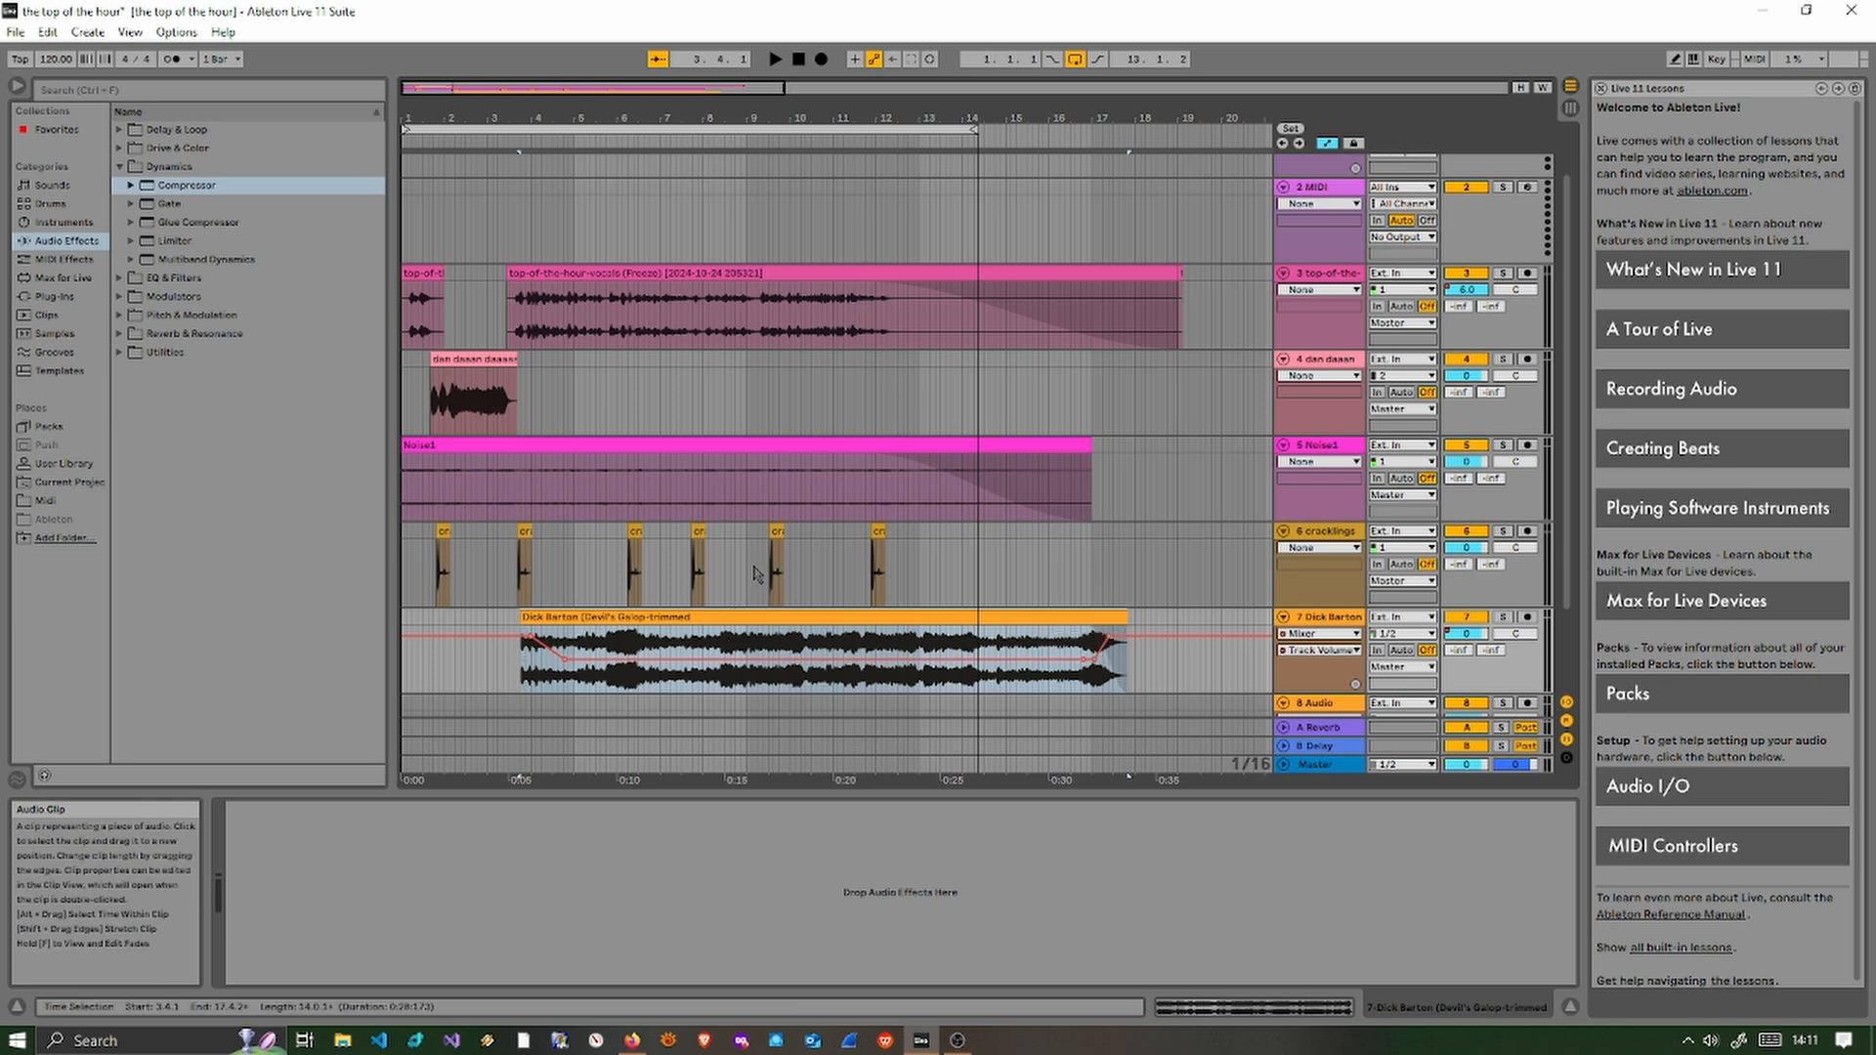
{"action": "mouse_move", "coordinate": [984, 667]}
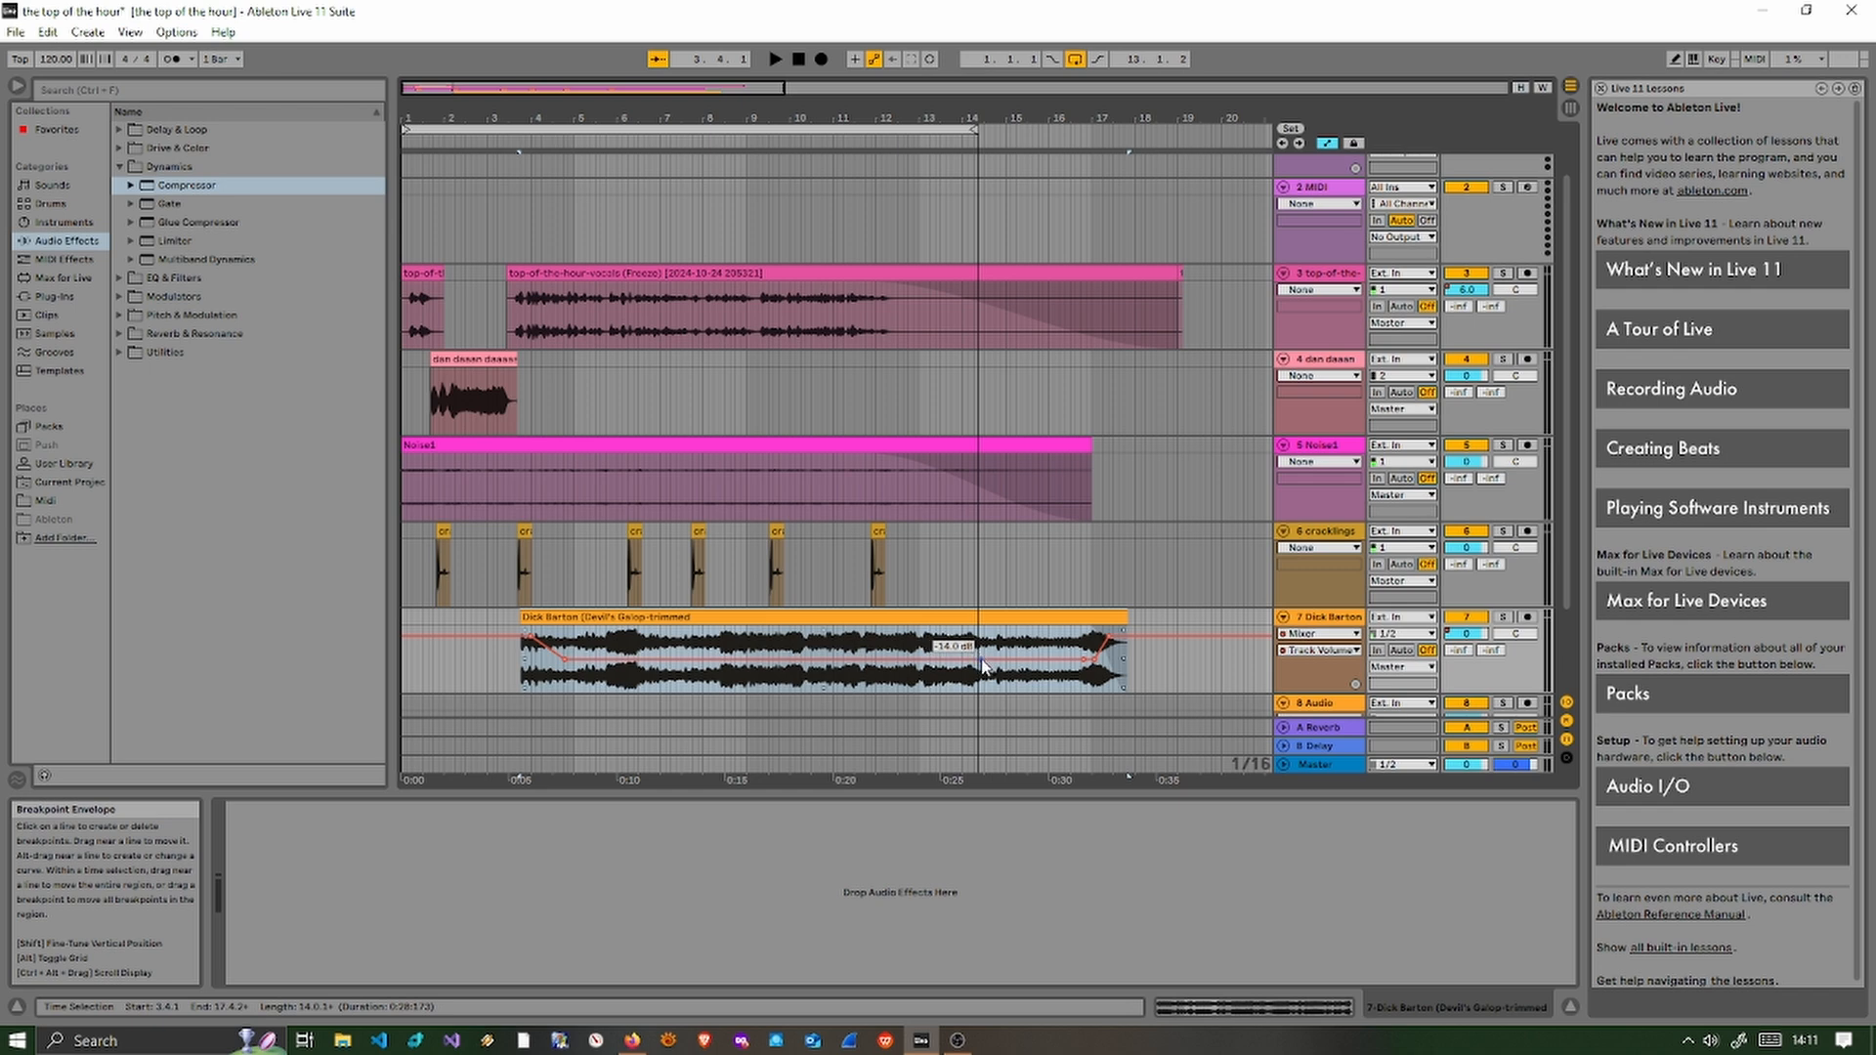
{"action": "right_click", "coordinate": [984, 667]}
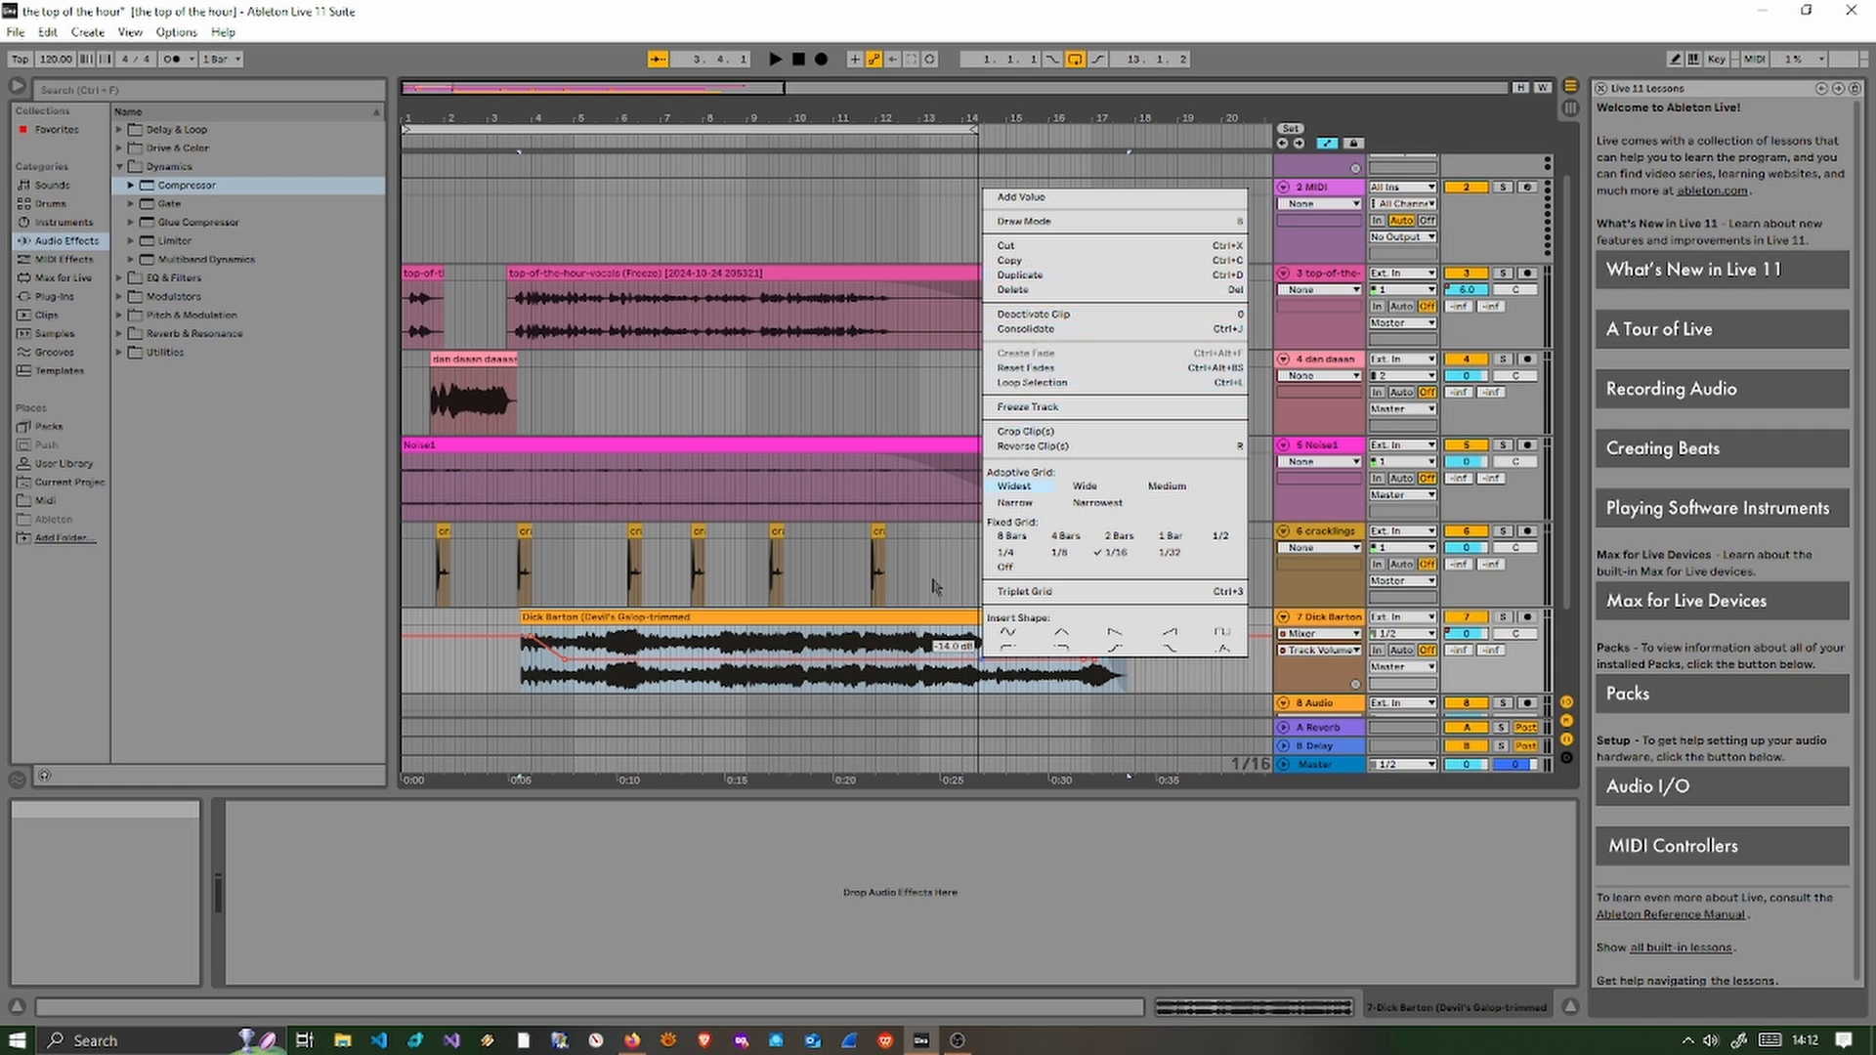
{"action": "left_click", "coordinate": [928, 663]}
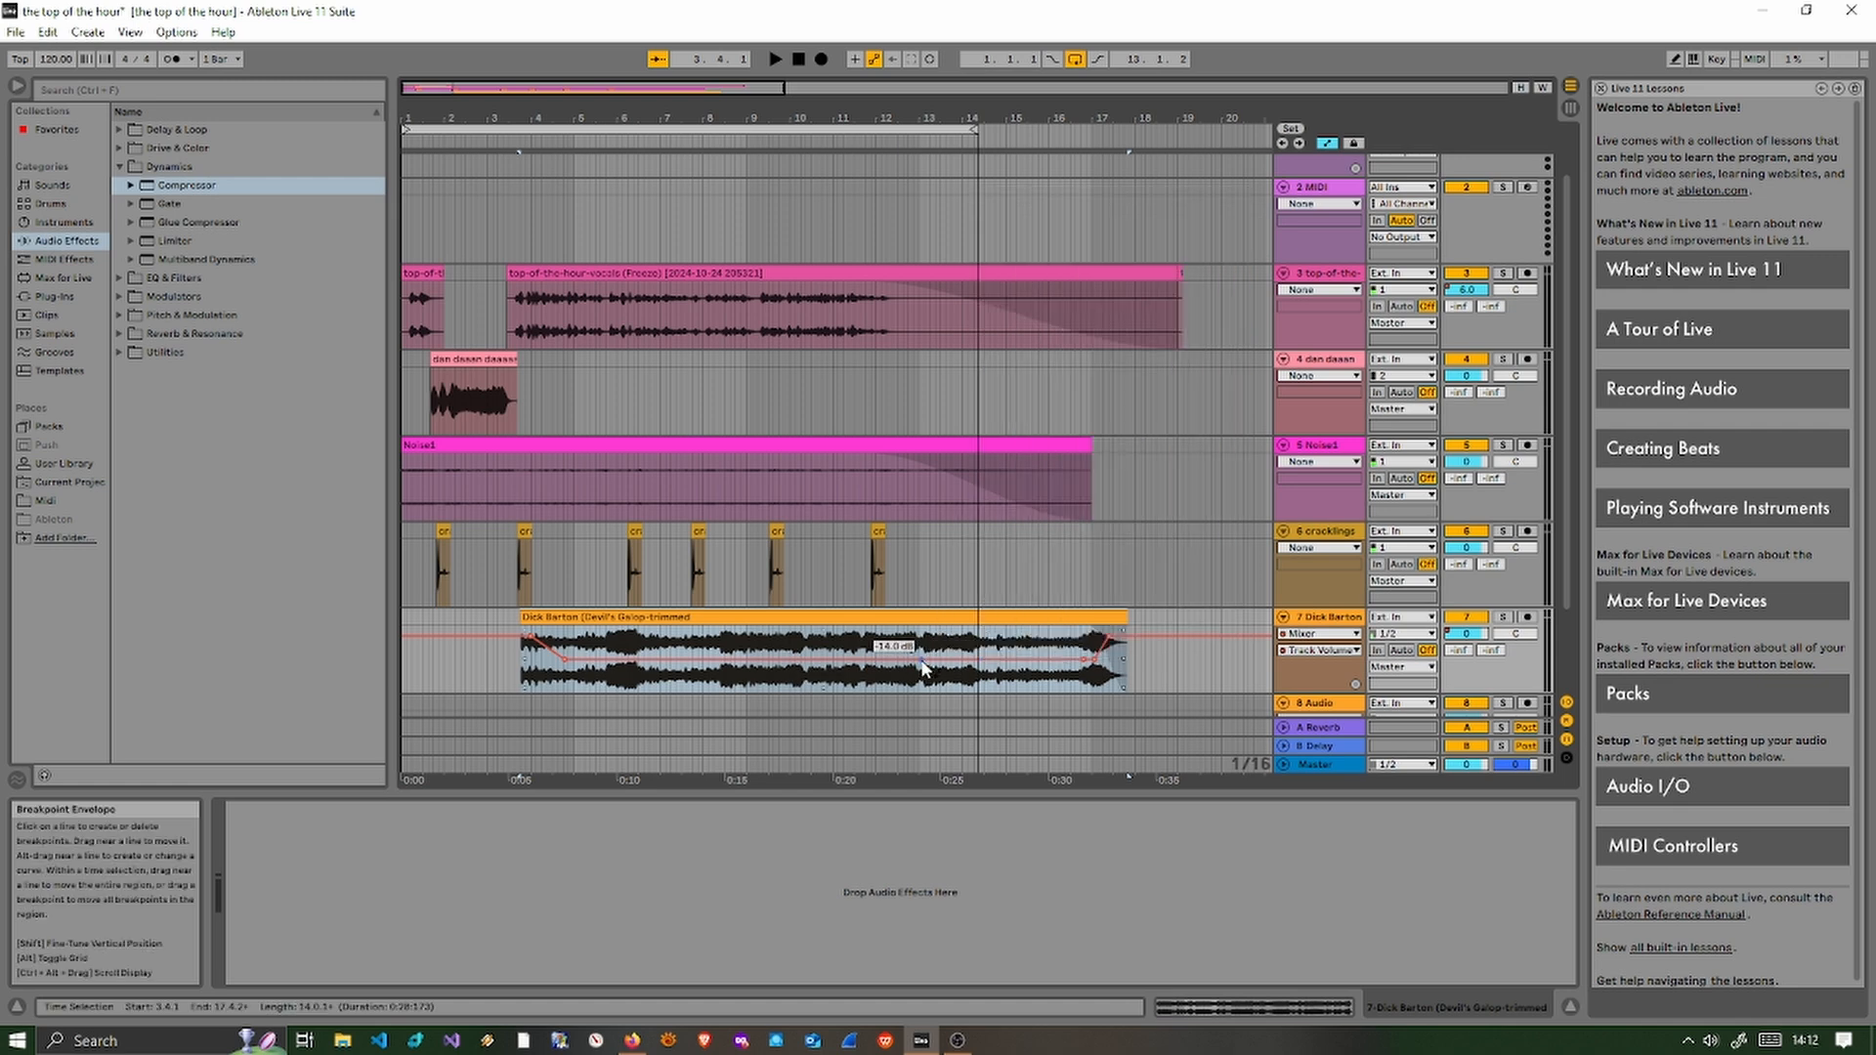
{"action": "right_click", "coordinate": [923, 668]}
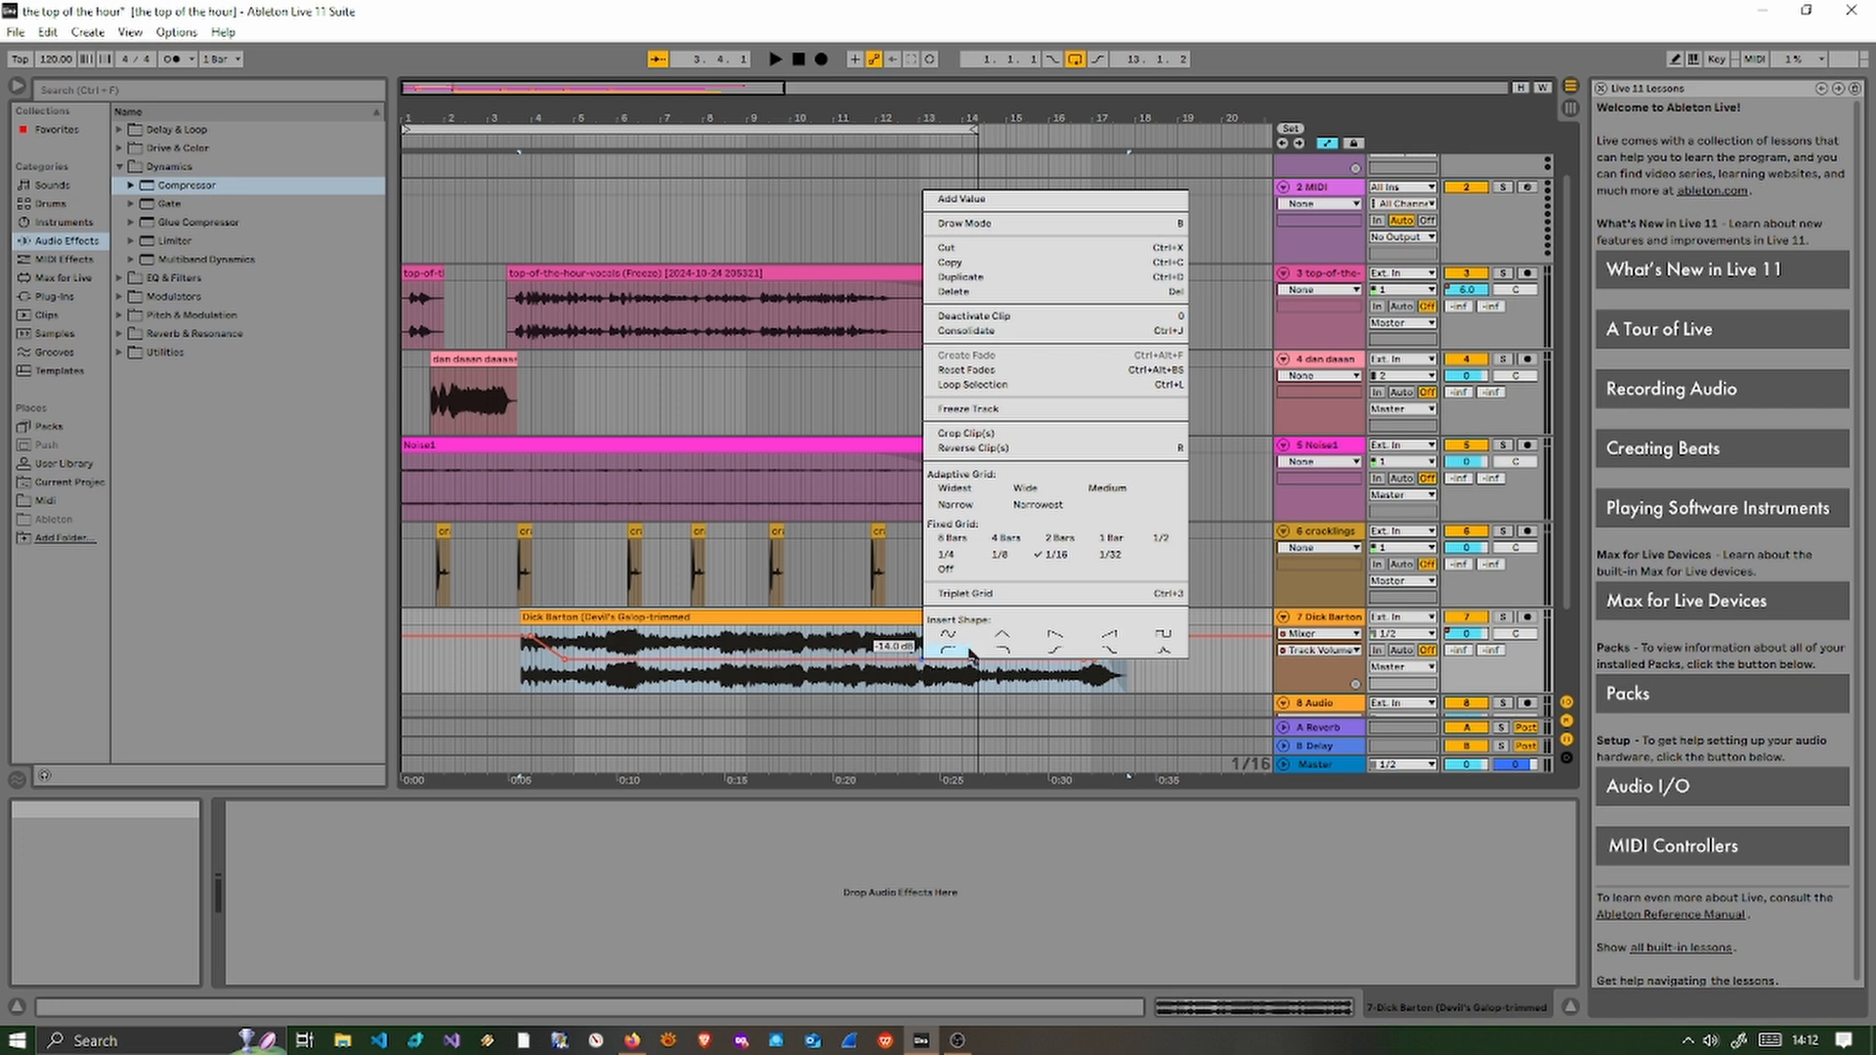
{"action": "left_click", "coordinate": [1194, 671]}
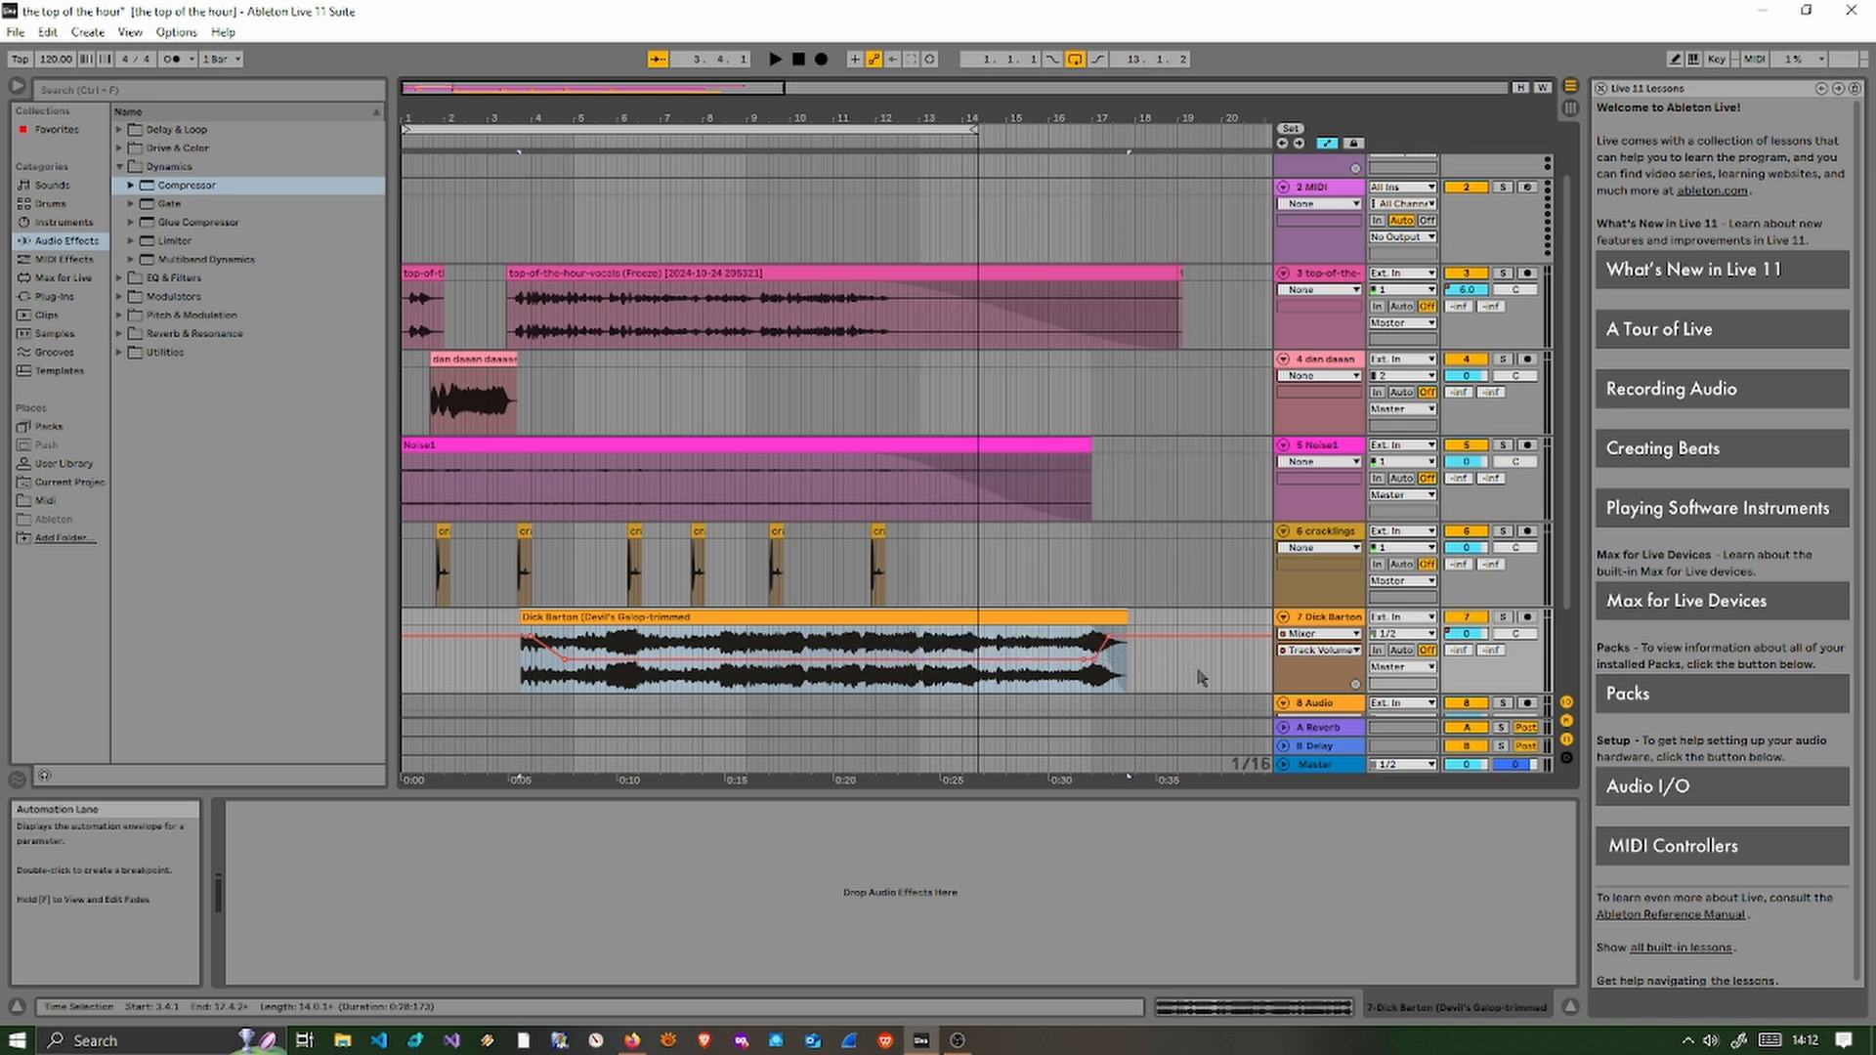
{"action": "right_click", "coordinate": [1110, 643]}
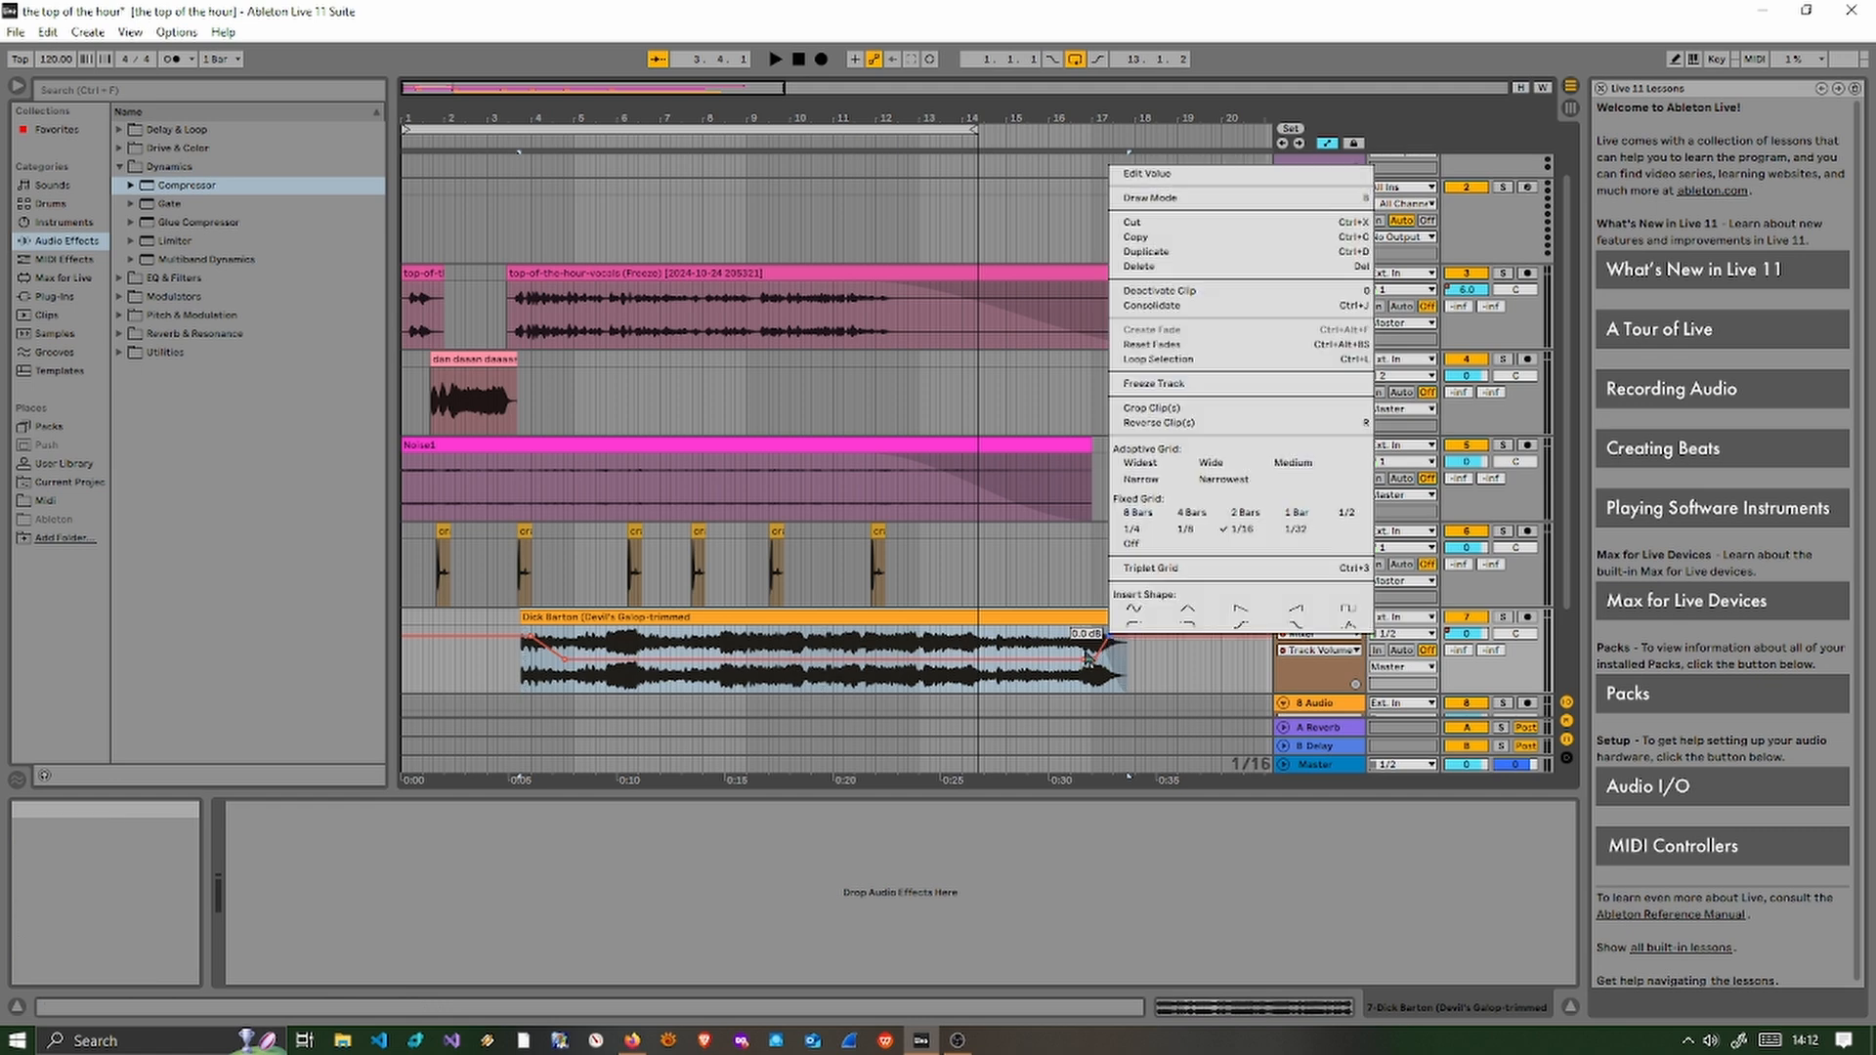
{"action": "left_click", "coordinate": [1096, 669]}
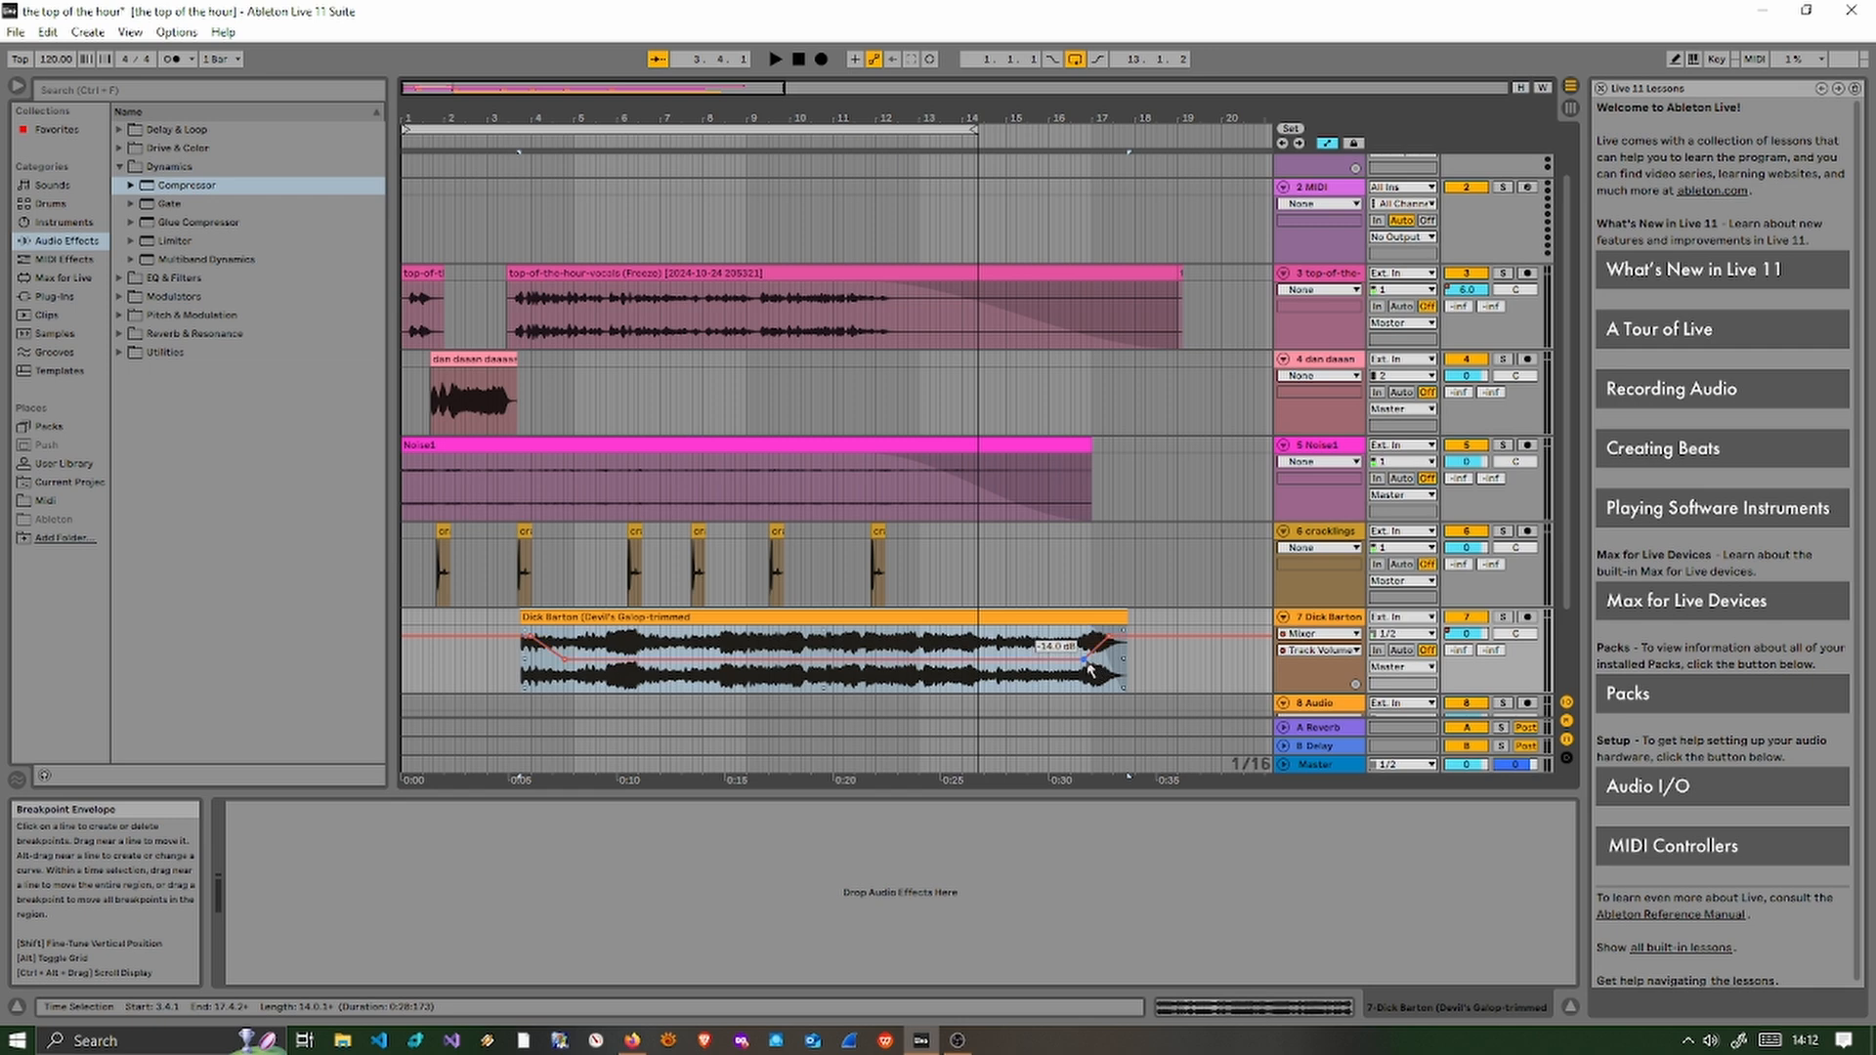
- Delete the two -14.0 dB breakpoints from the Dick Barton track's volume envelope and hide the automation lanes
{"action": "left_click", "coordinate": [1095, 668]}
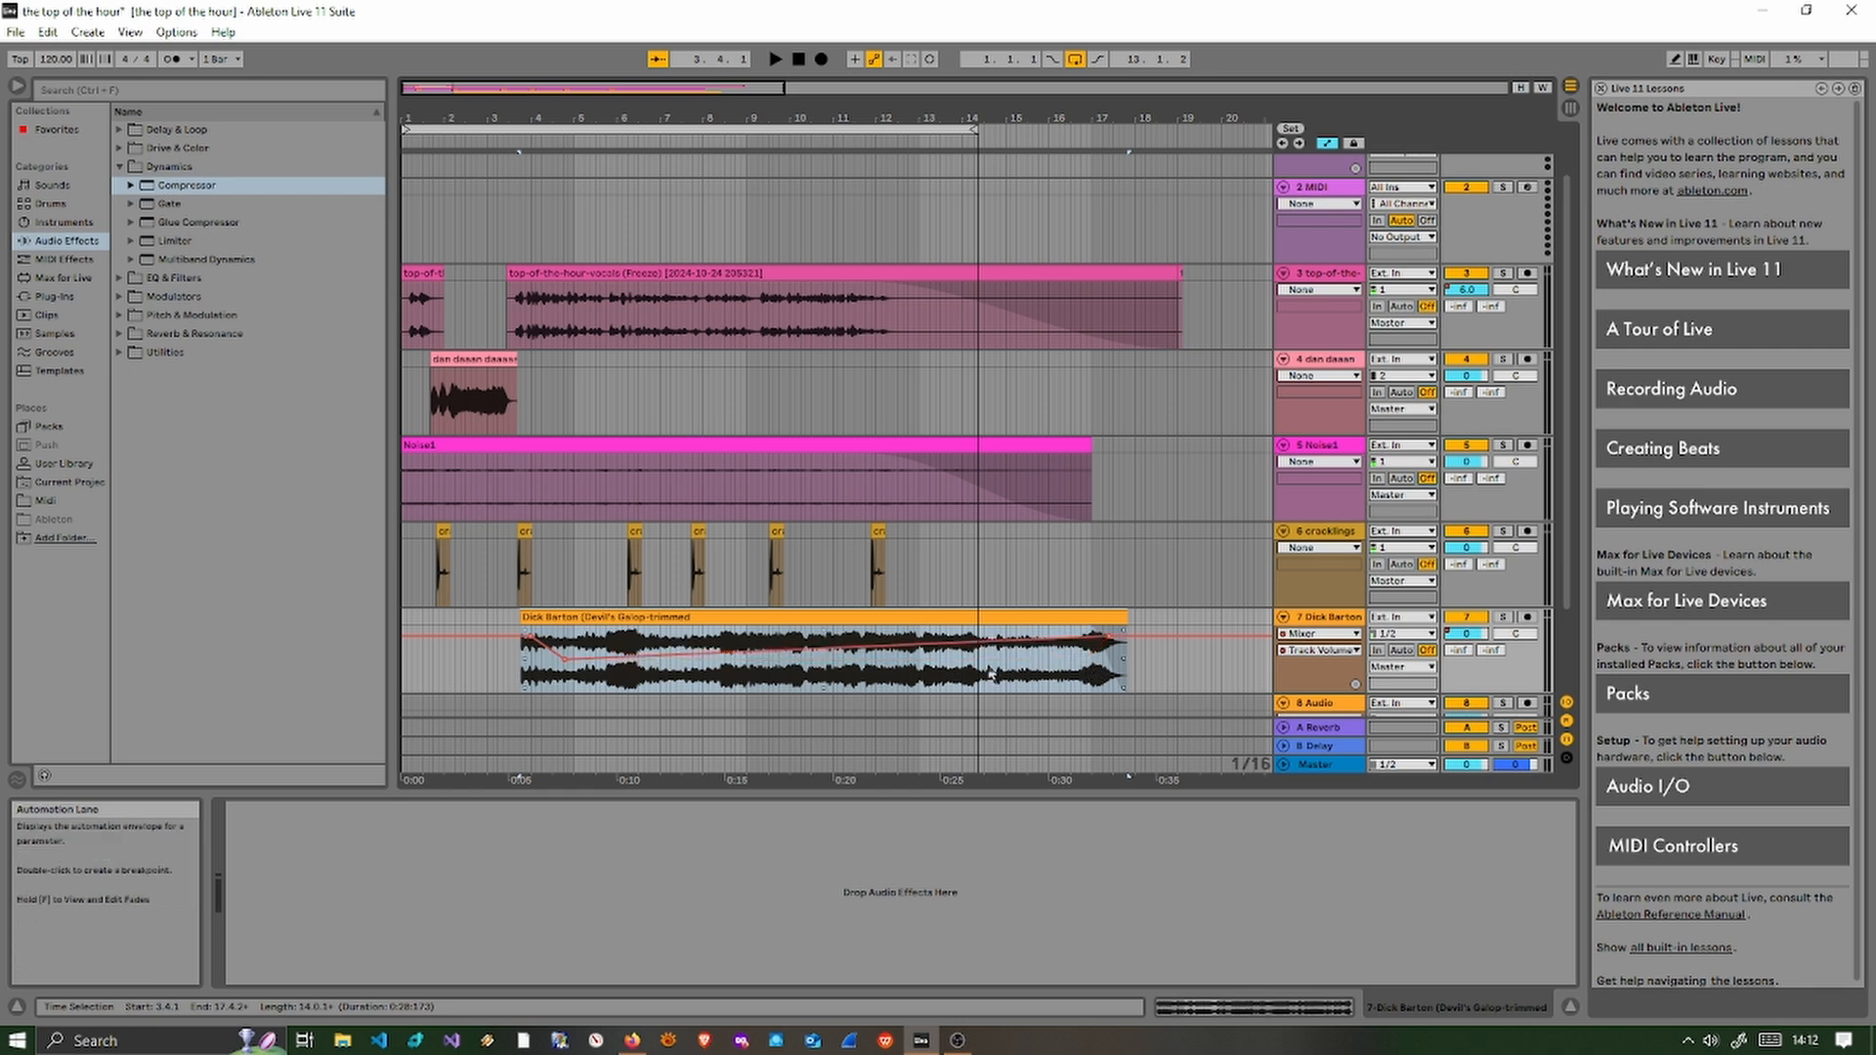
{"action": "left_click", "coordinate": [568, 664]}
{"action": "key", "text": "space"}
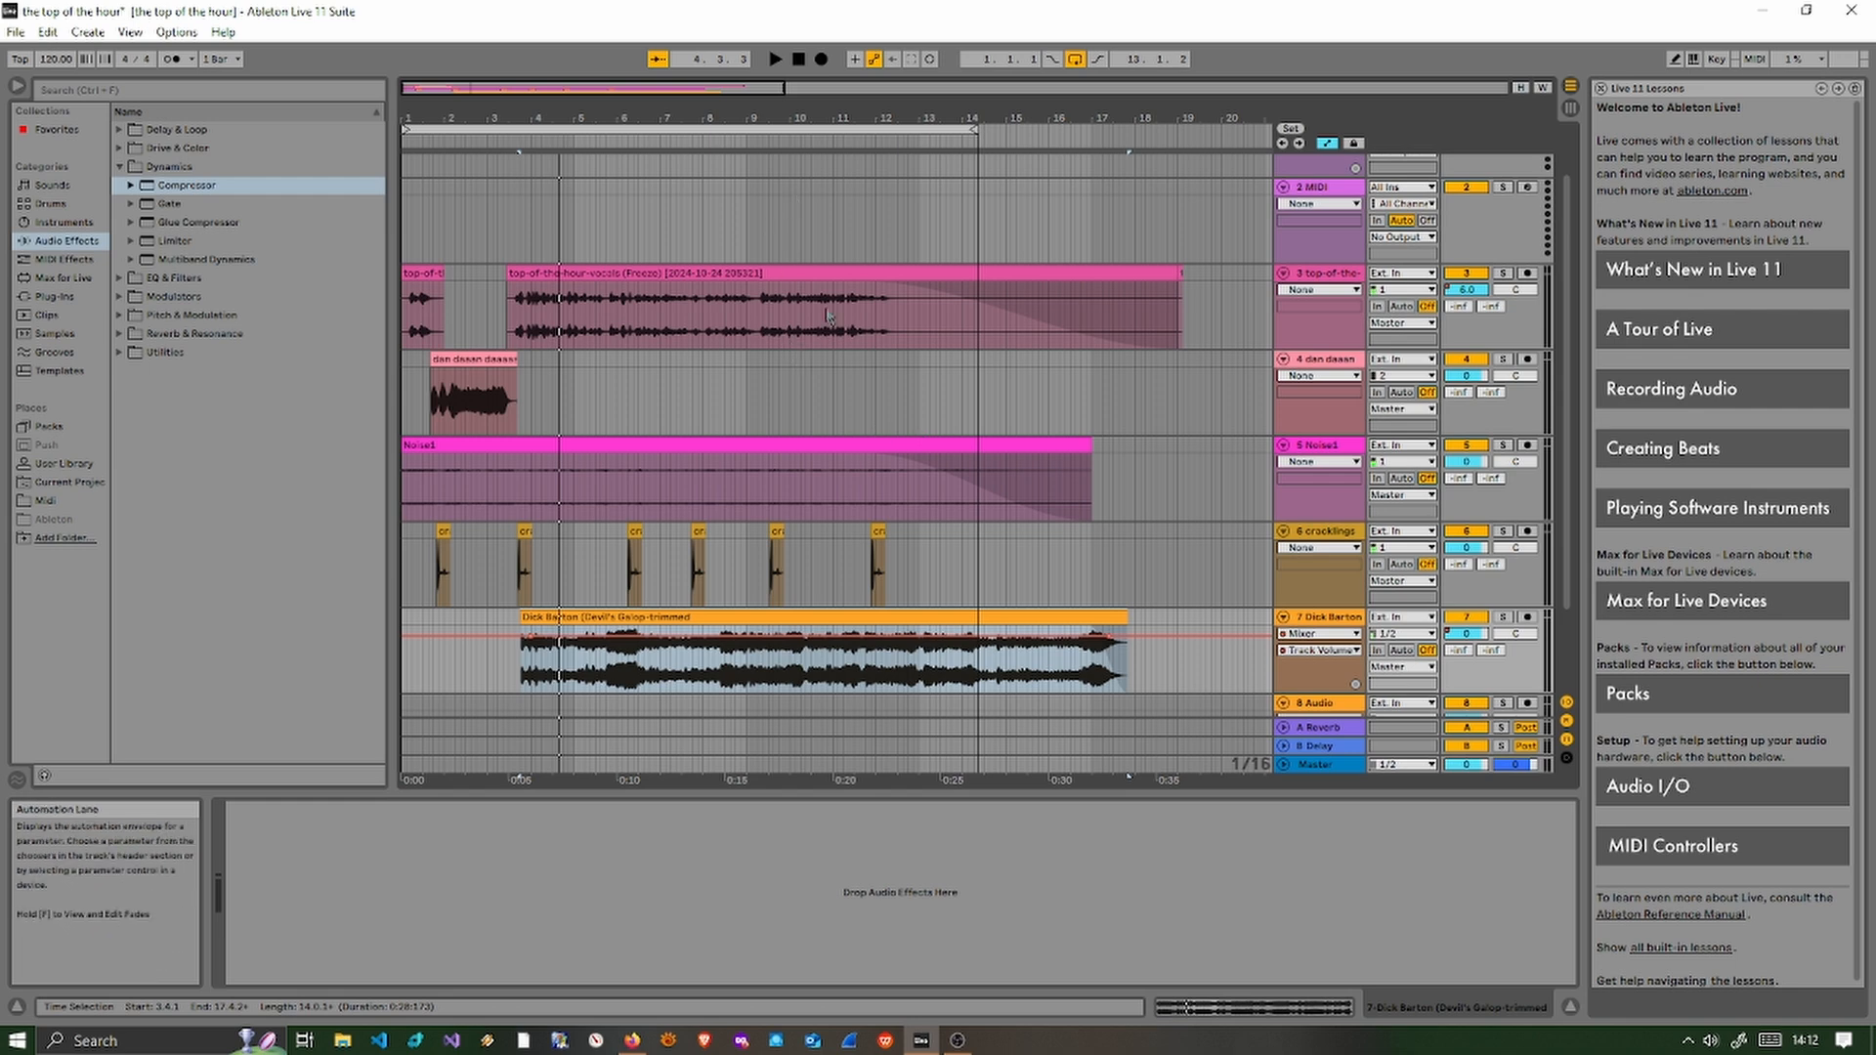
{"action": "key", "text": "a"}
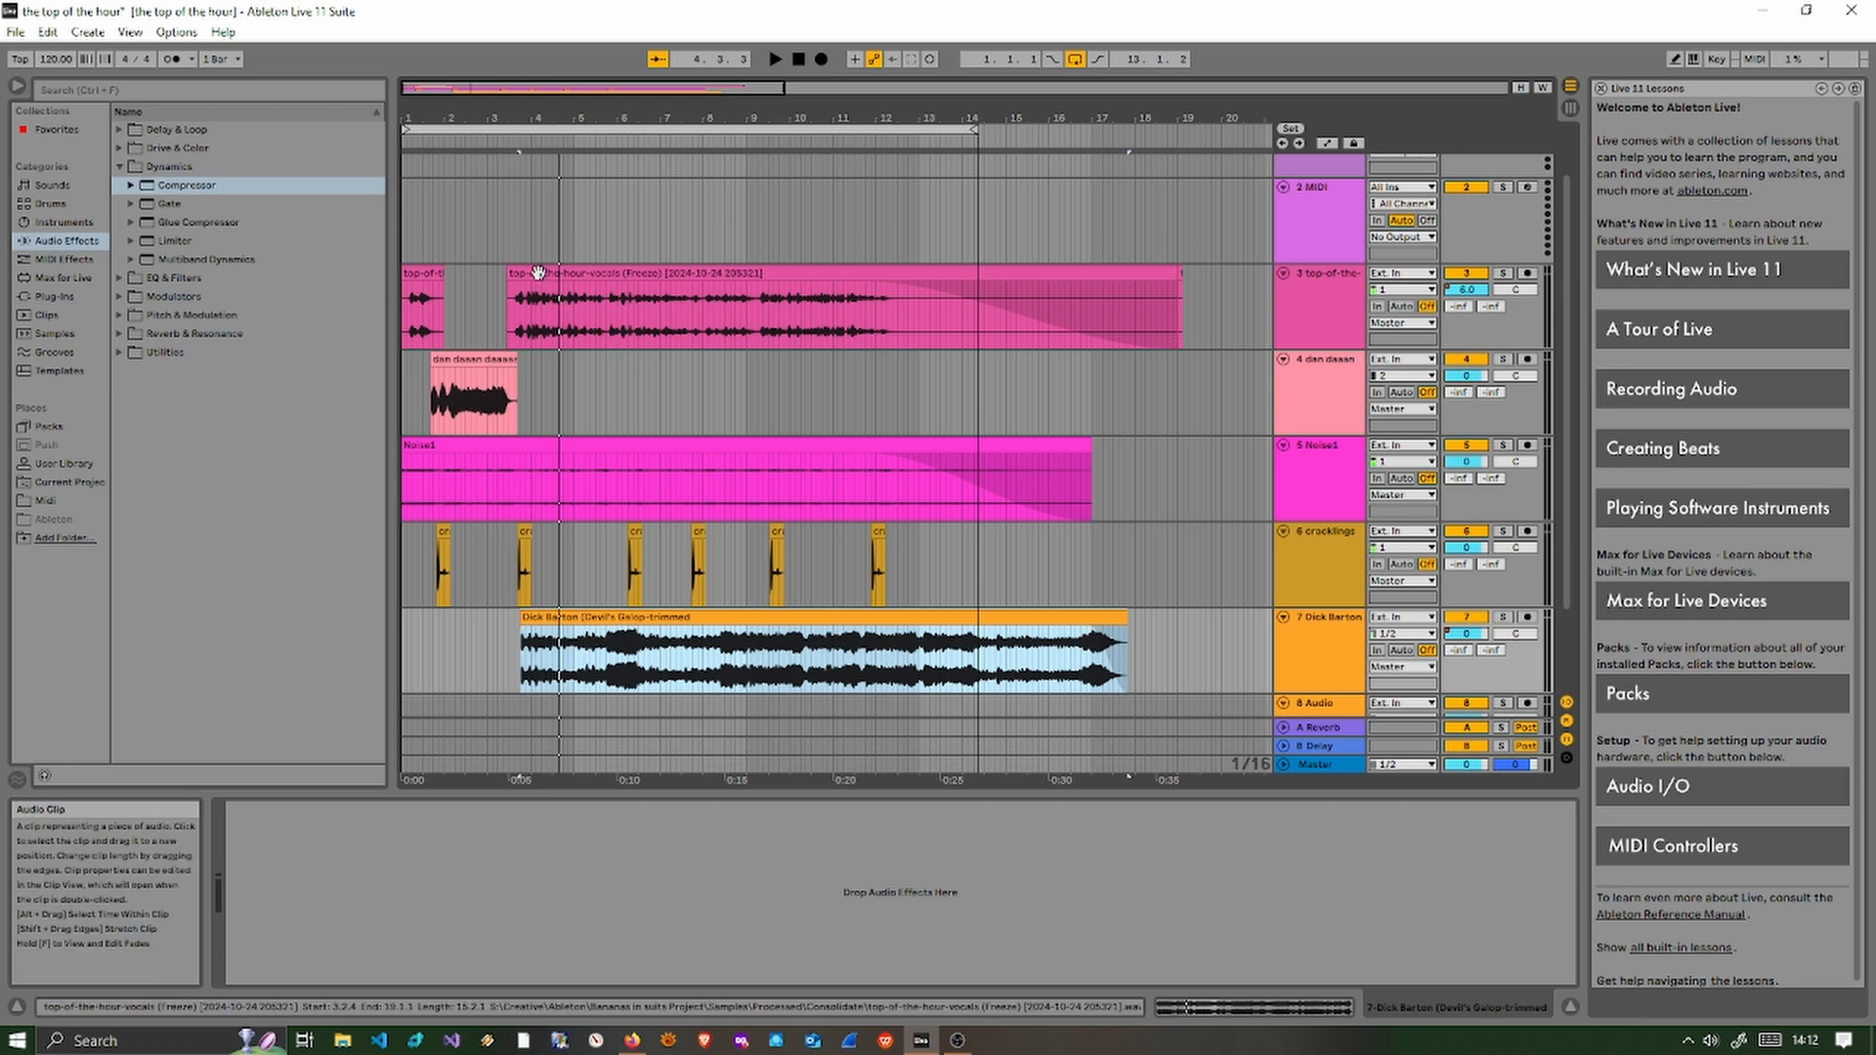
- Play a short passage to hear the Dick Barton music against the vocals without volume automation
{"action": "key", "text": "space"}
{"action": "key", "text": "space"}
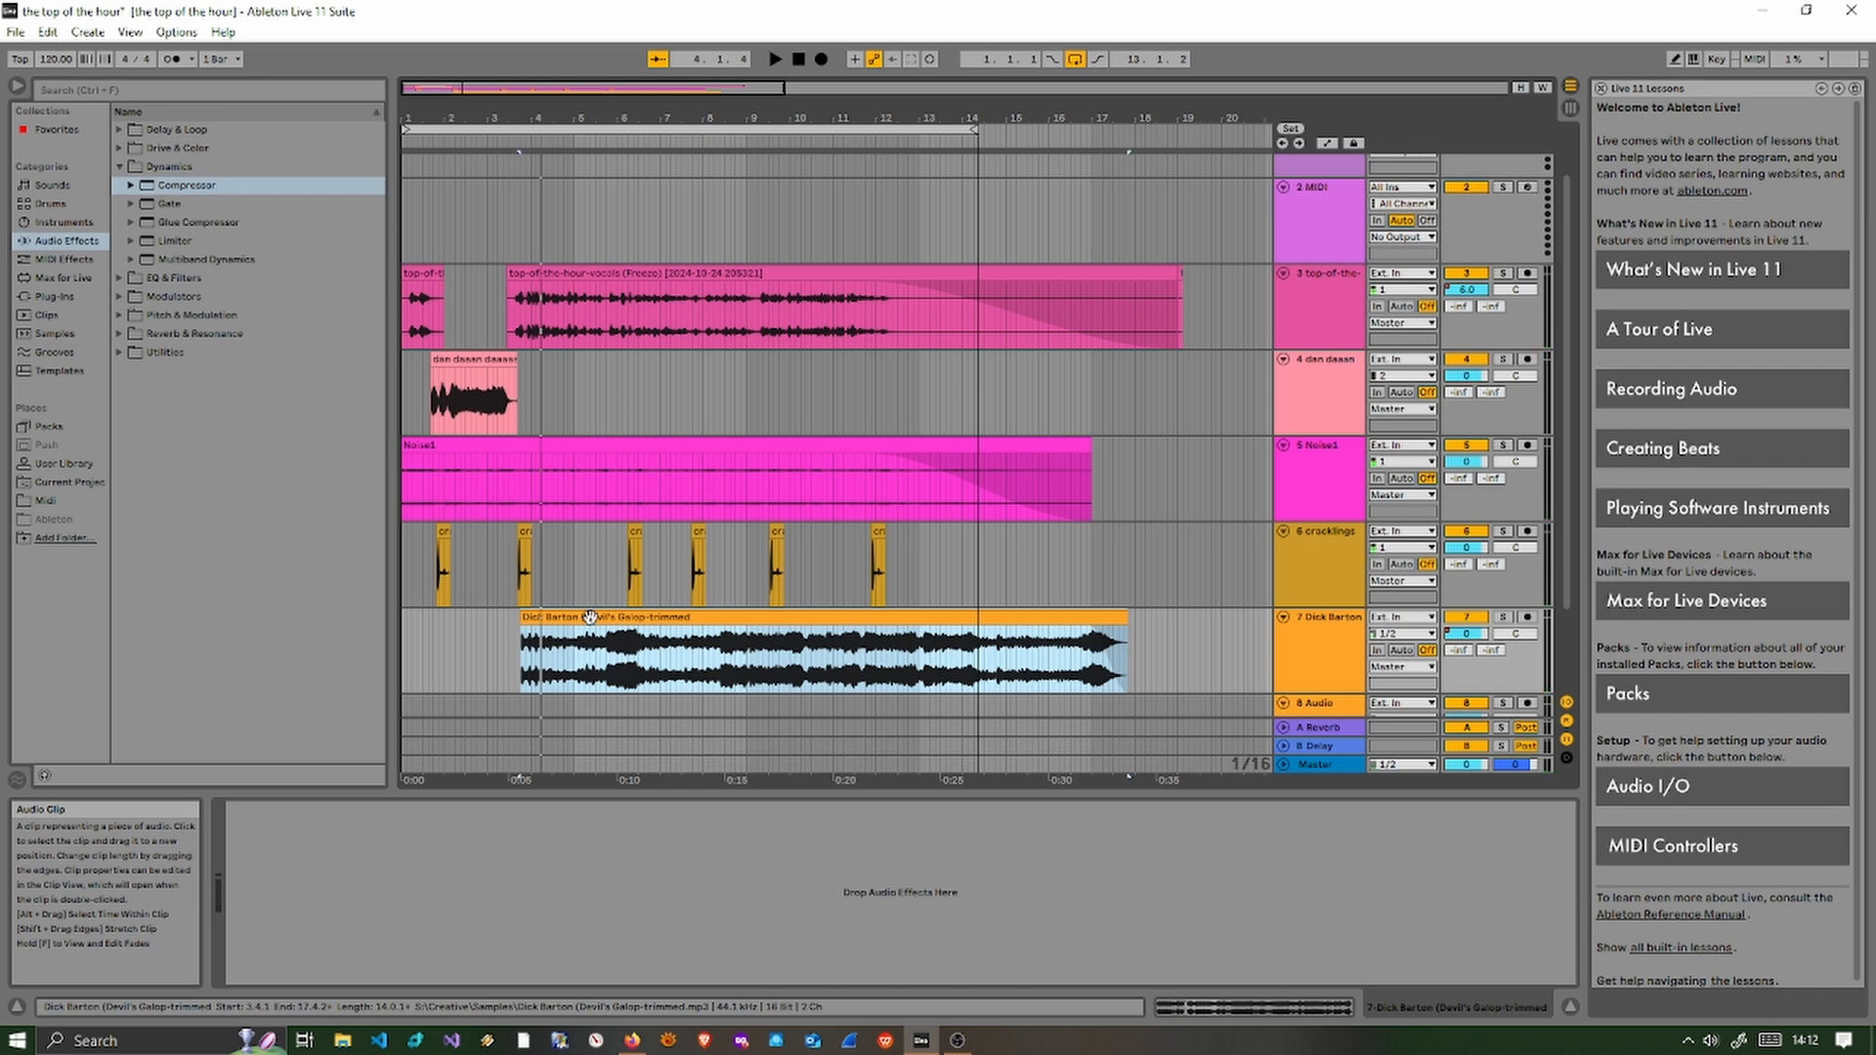
- Add the Compressor audio effect to the Dick Barton track
{"action": "left_click", "coordinate": [591, 617]}
{"action": "left_click", "coordinate": [202, 188]}
{"action": "left_click_drag", "start_coordinate": [202, 189], "coordinate": [362, 870]}
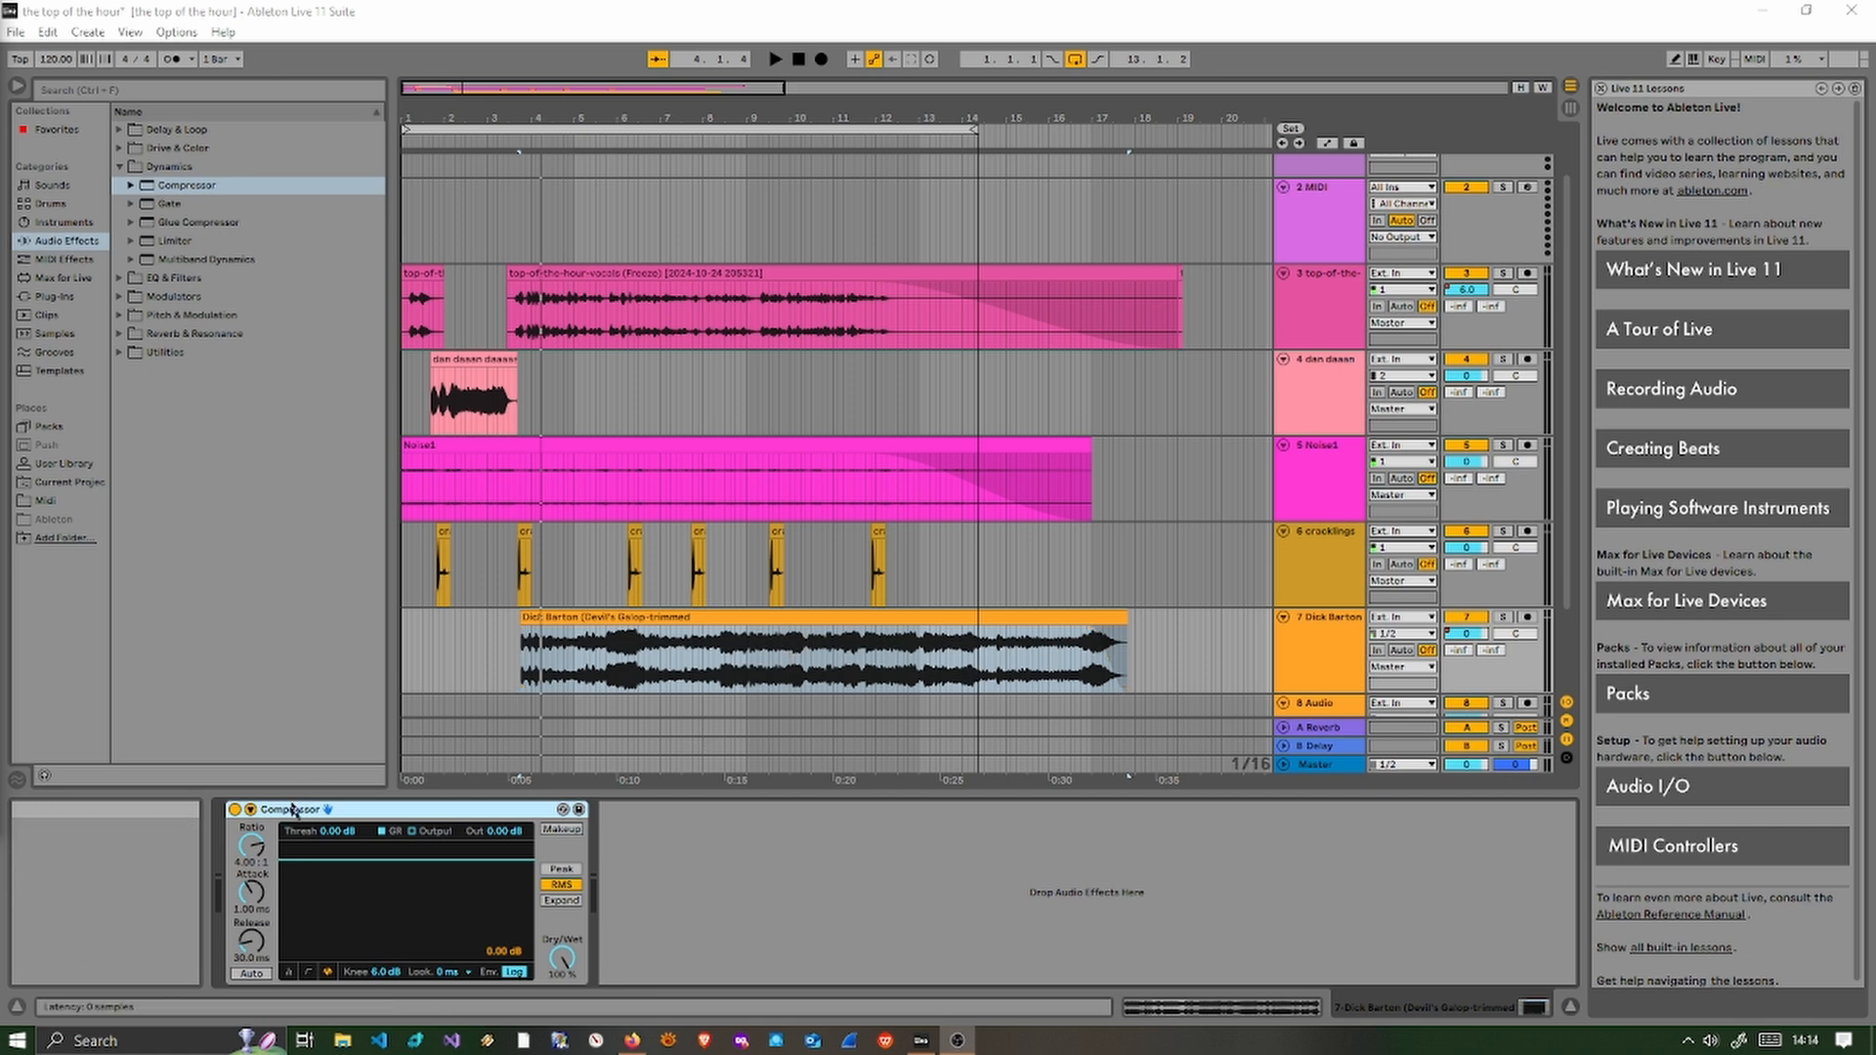
- Enable the Compressor's sidechain with its EQ off, taking audio from the 3-top-of-the-hour-vocals track
{"action": "left_click", "coordinate": [250, 812]}
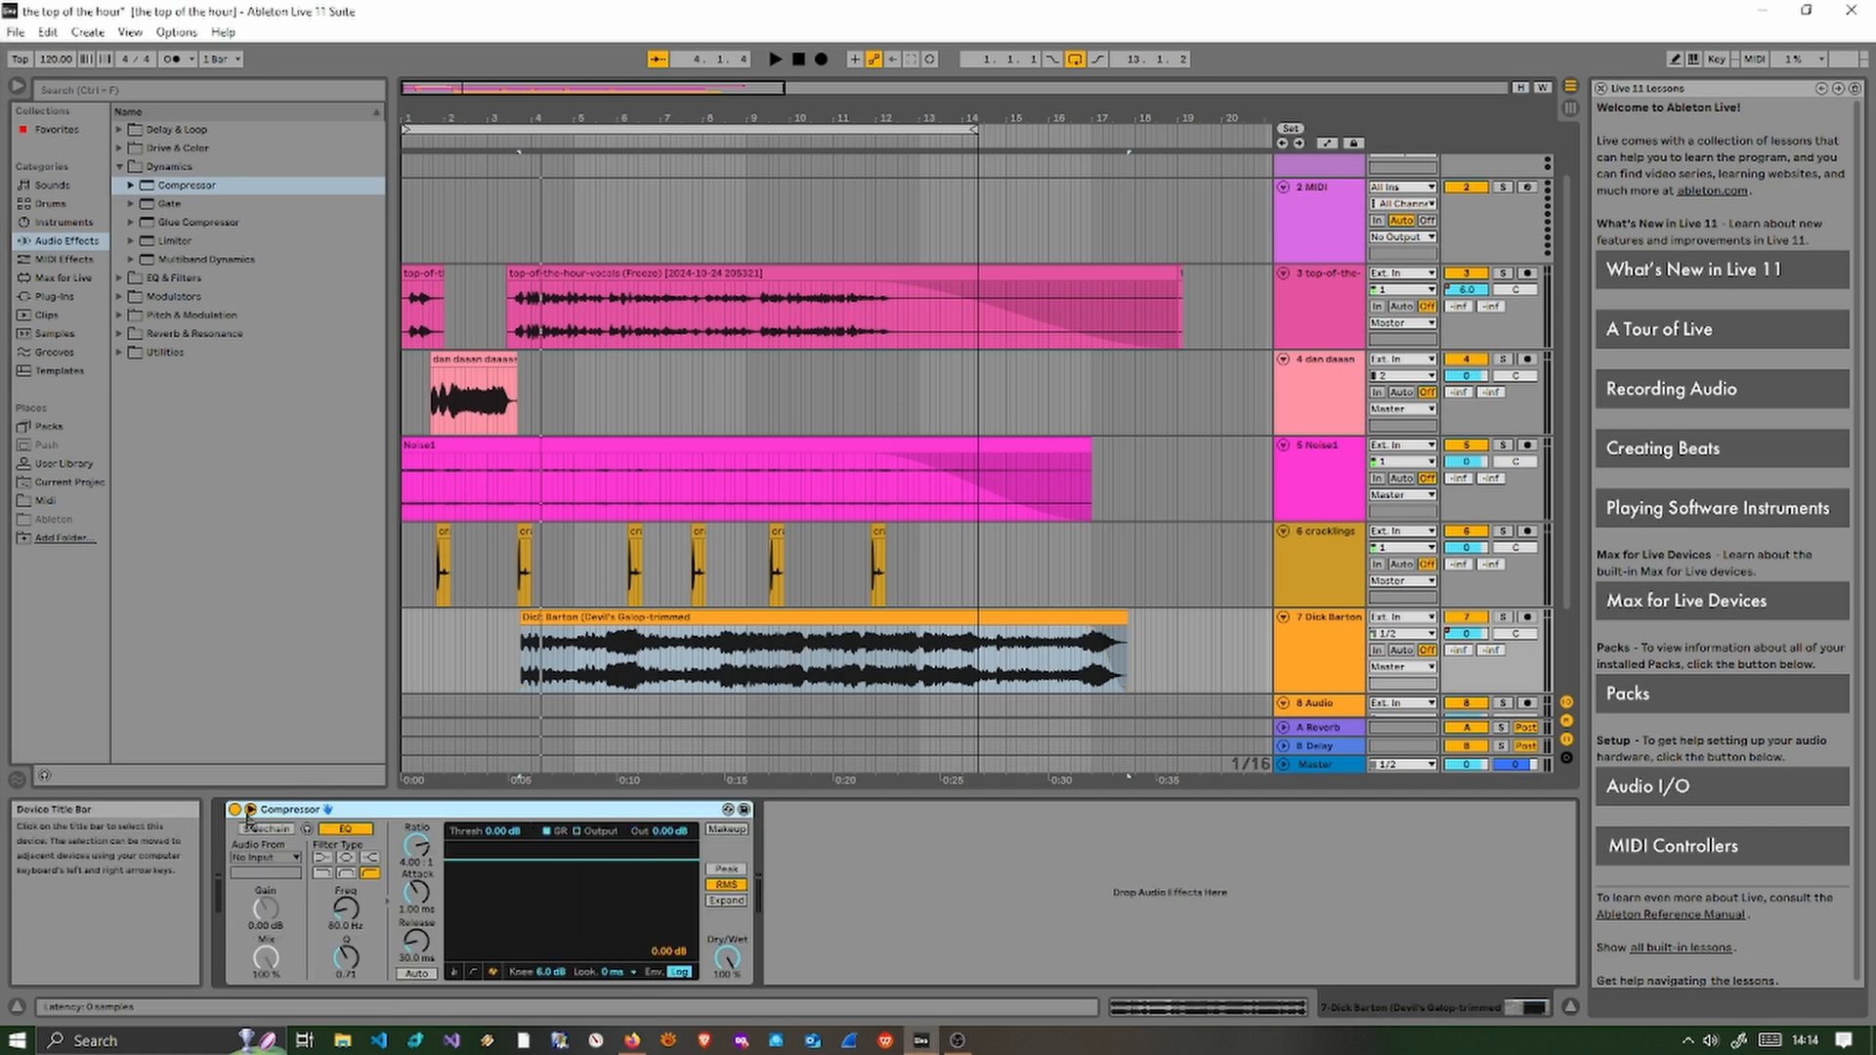
{"action": "left_click", "coordinate": [322, 832]}
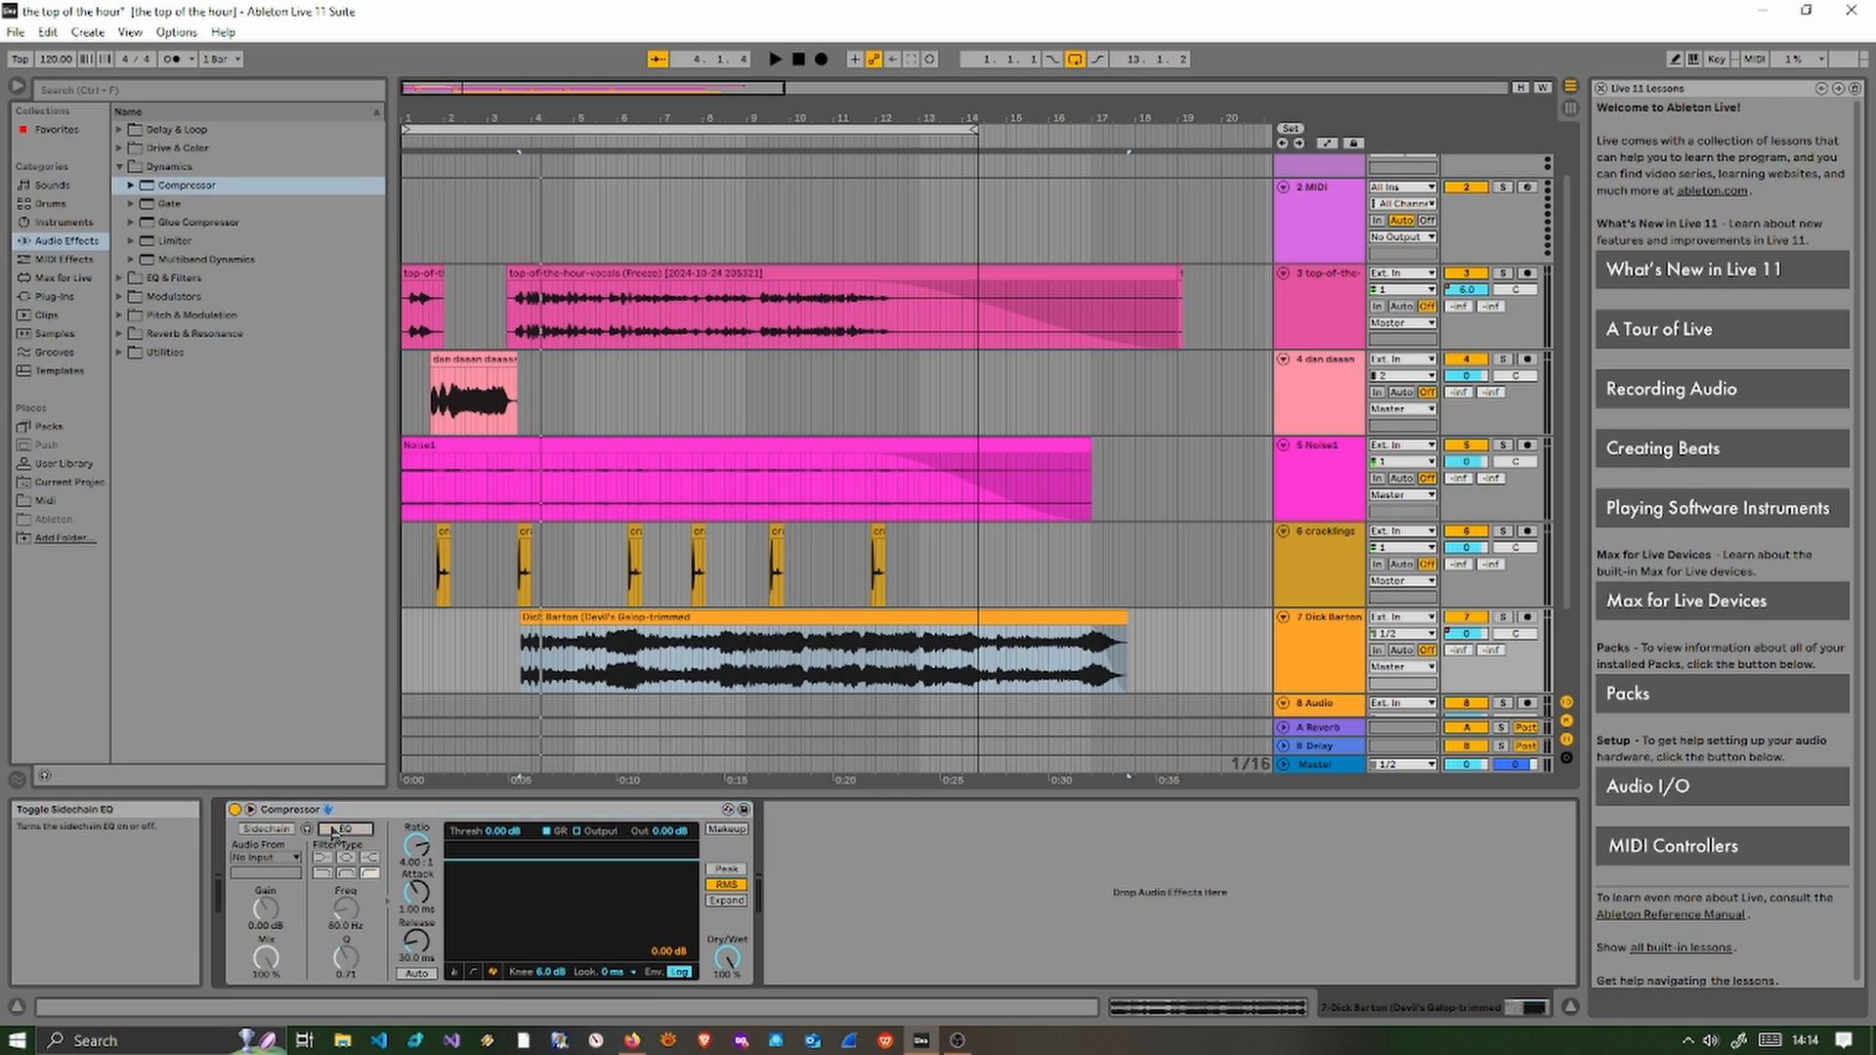
{"action": "left_click", "coordinate": [260, 829]}
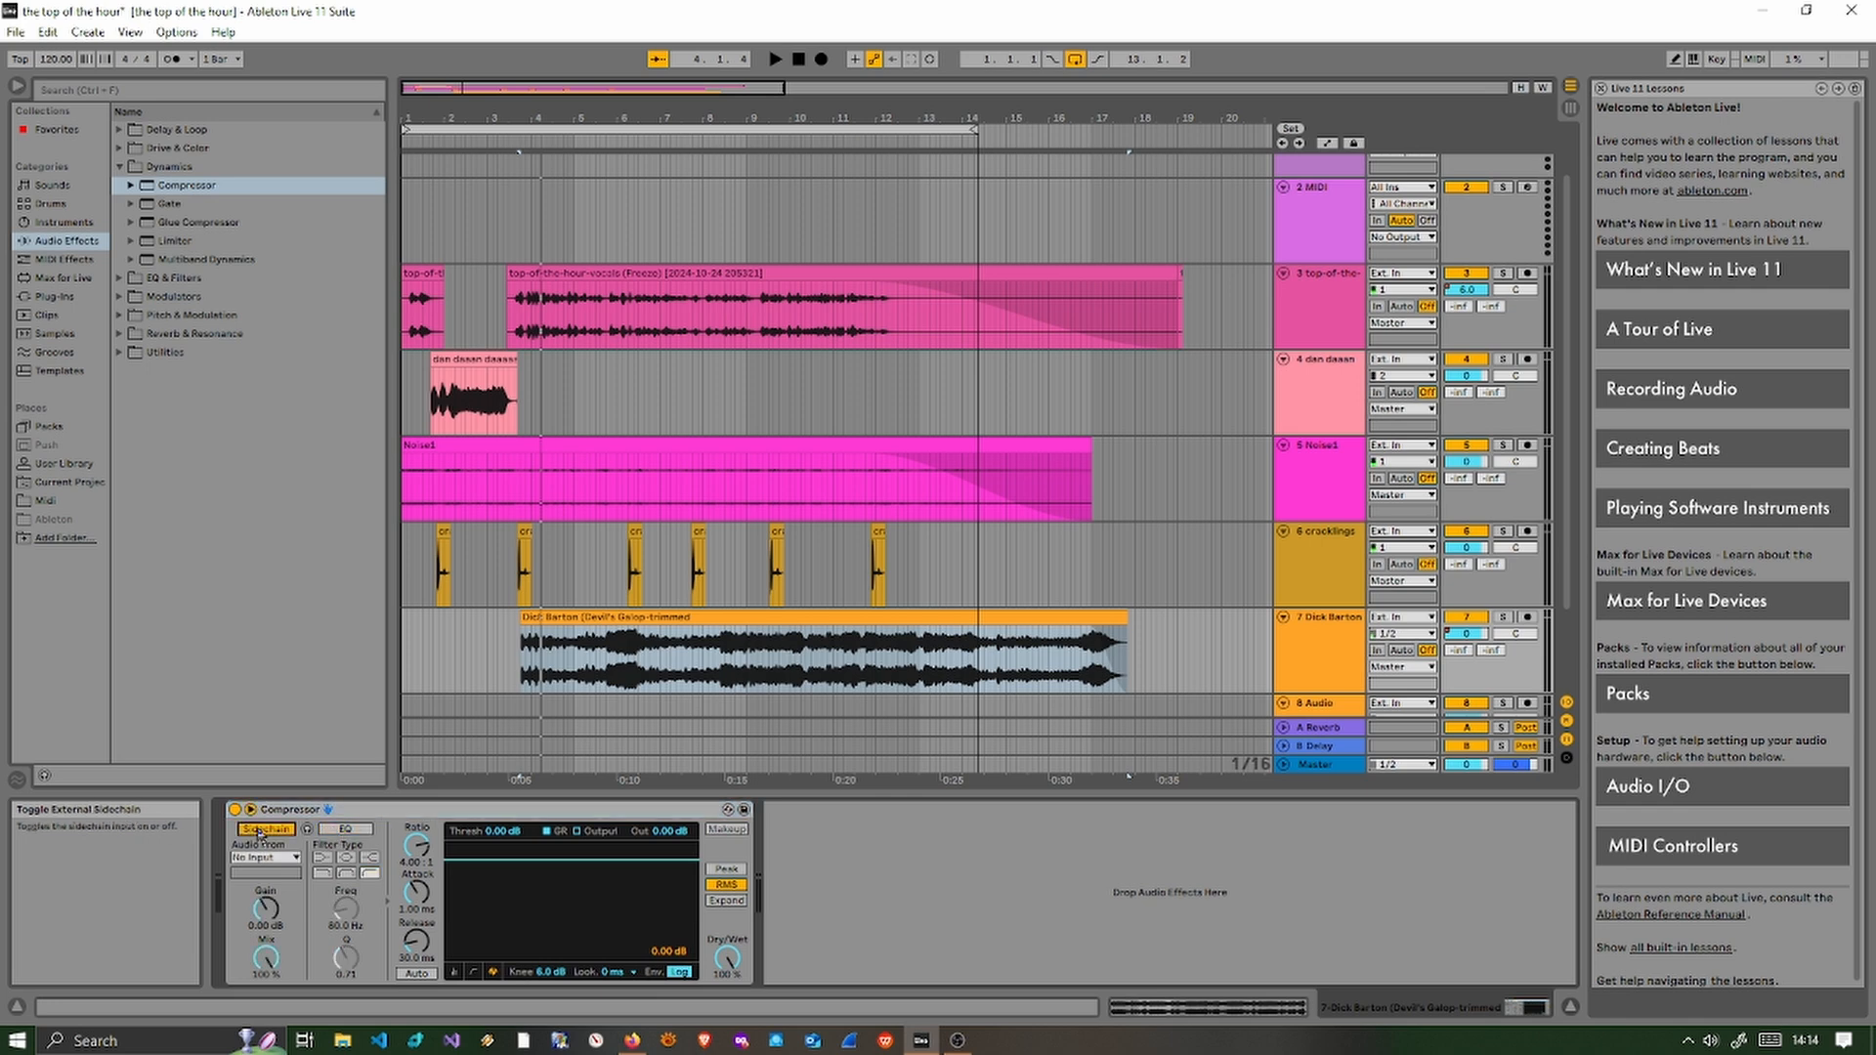
{"action": "left_click", "coordinate": [264, 858]}
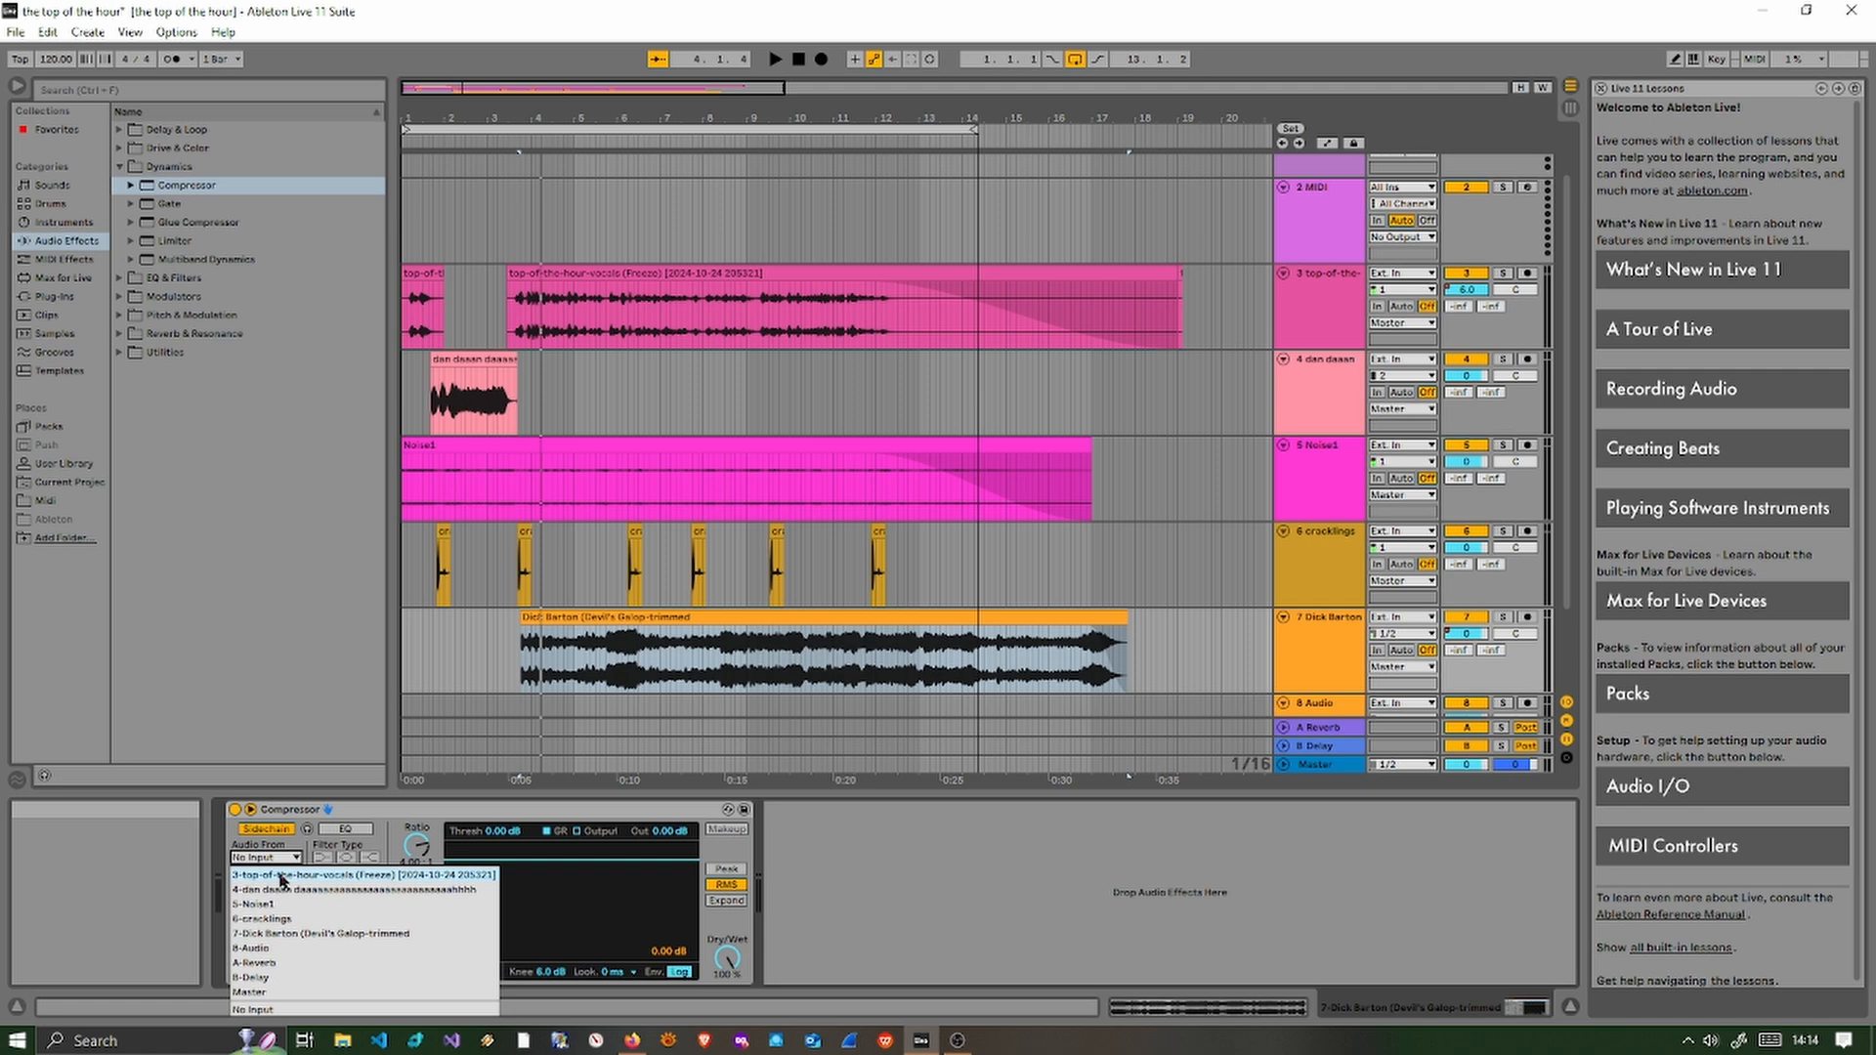
{"action": "left_click", "coordinate": [281, 876]}
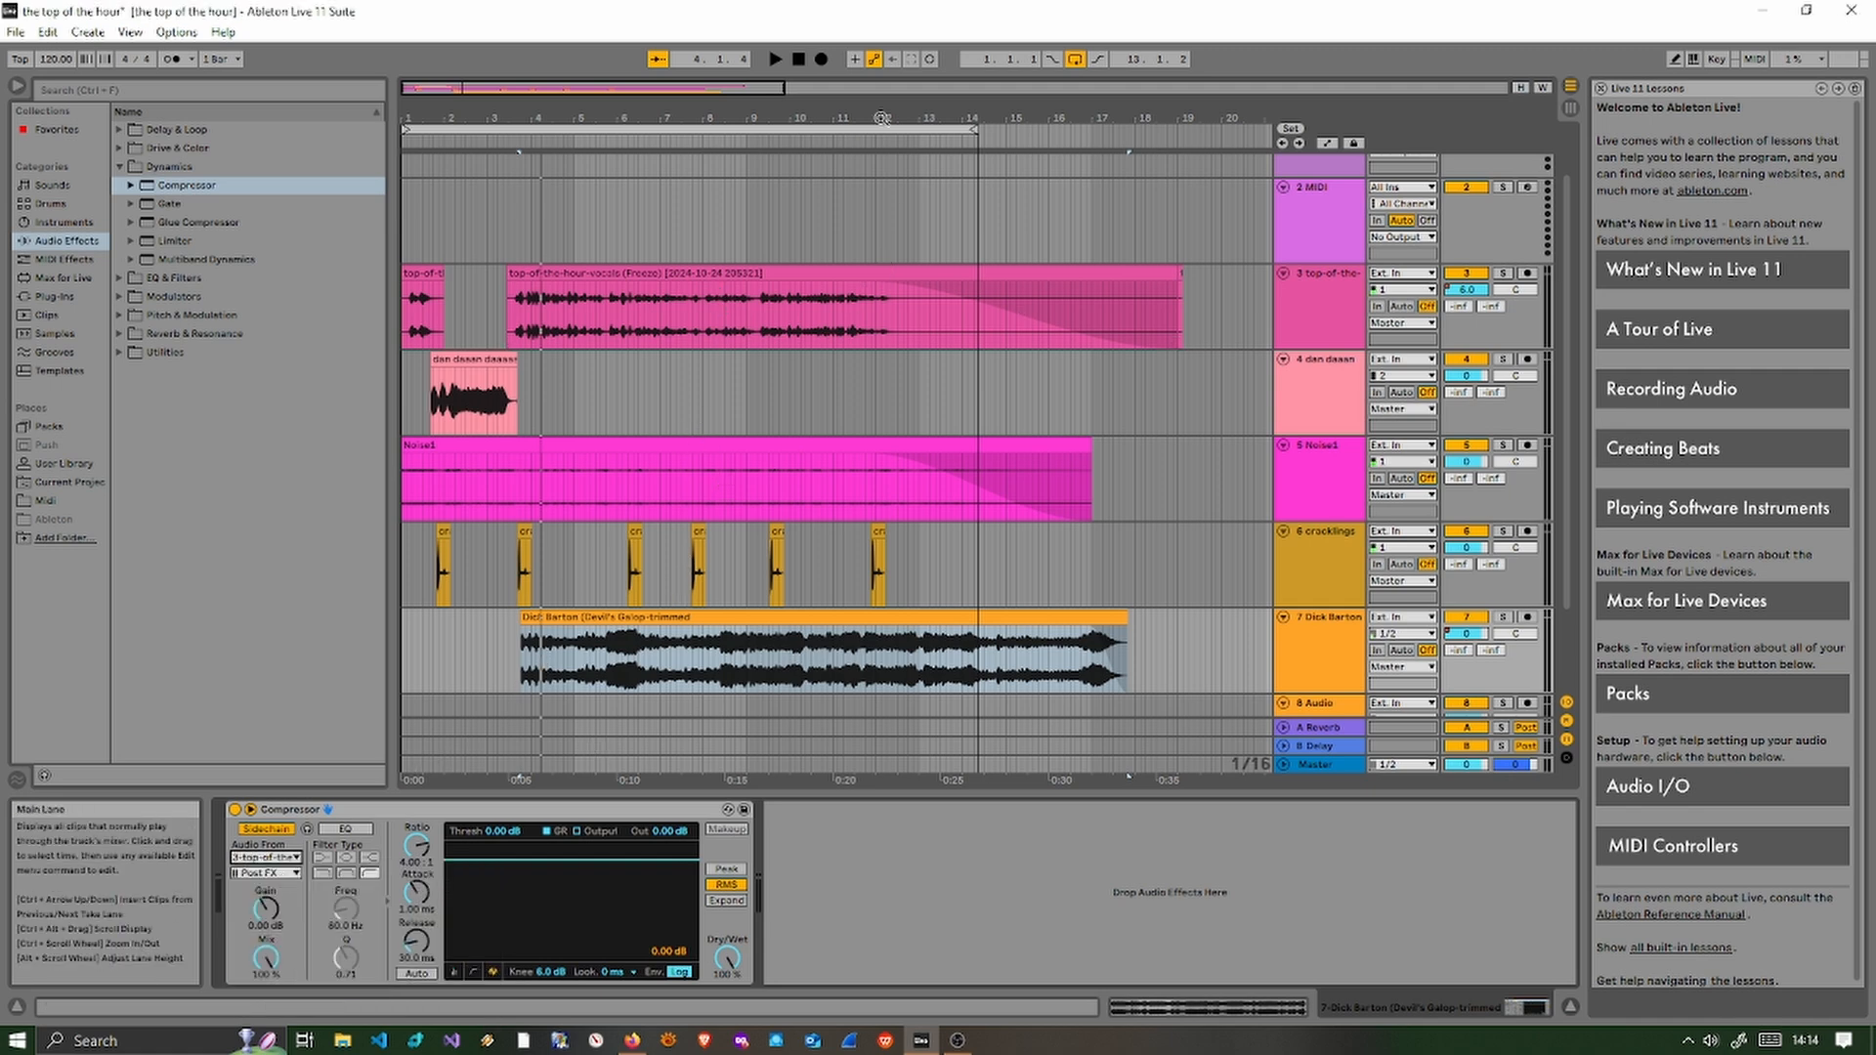
- Play the arrangement from several positions to check the Compressor's response to the vocals, and stop playback
{"action": "left_click", "coordinate": [777, 60]}
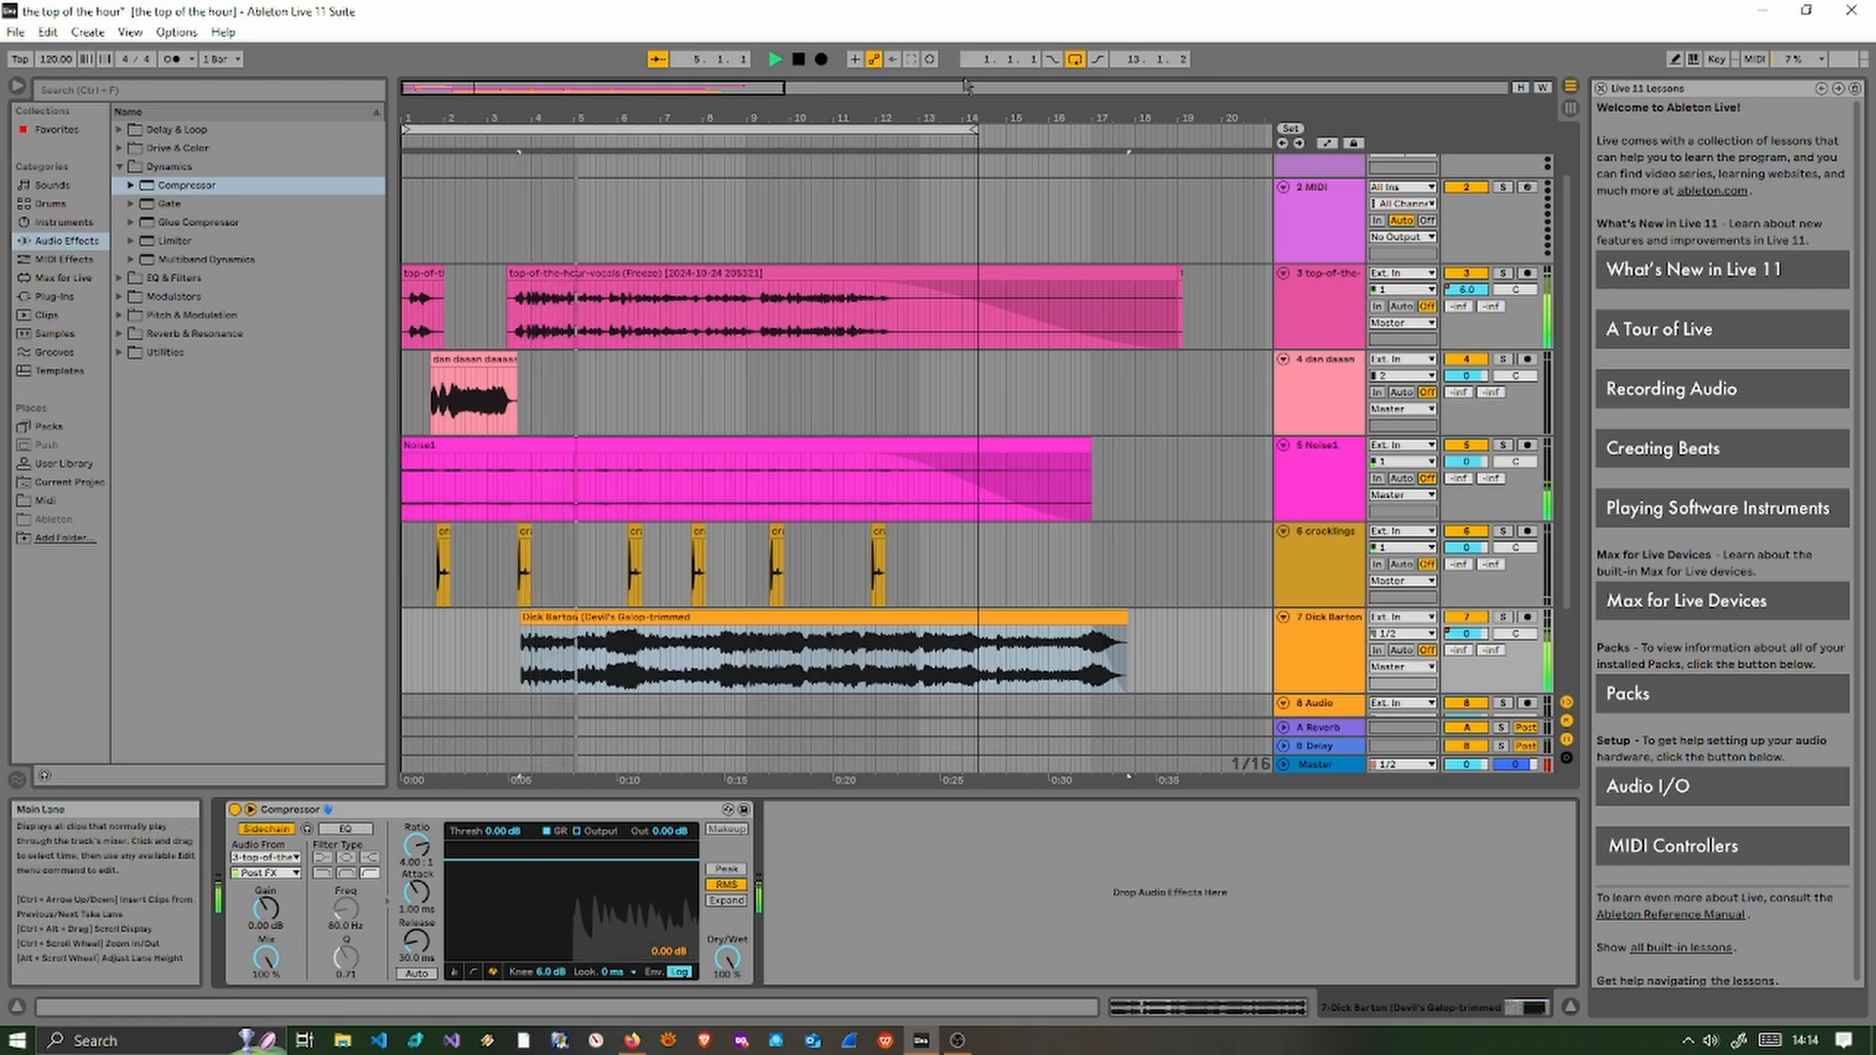
{"action": "left_click", "coordinate": [798, 59]}
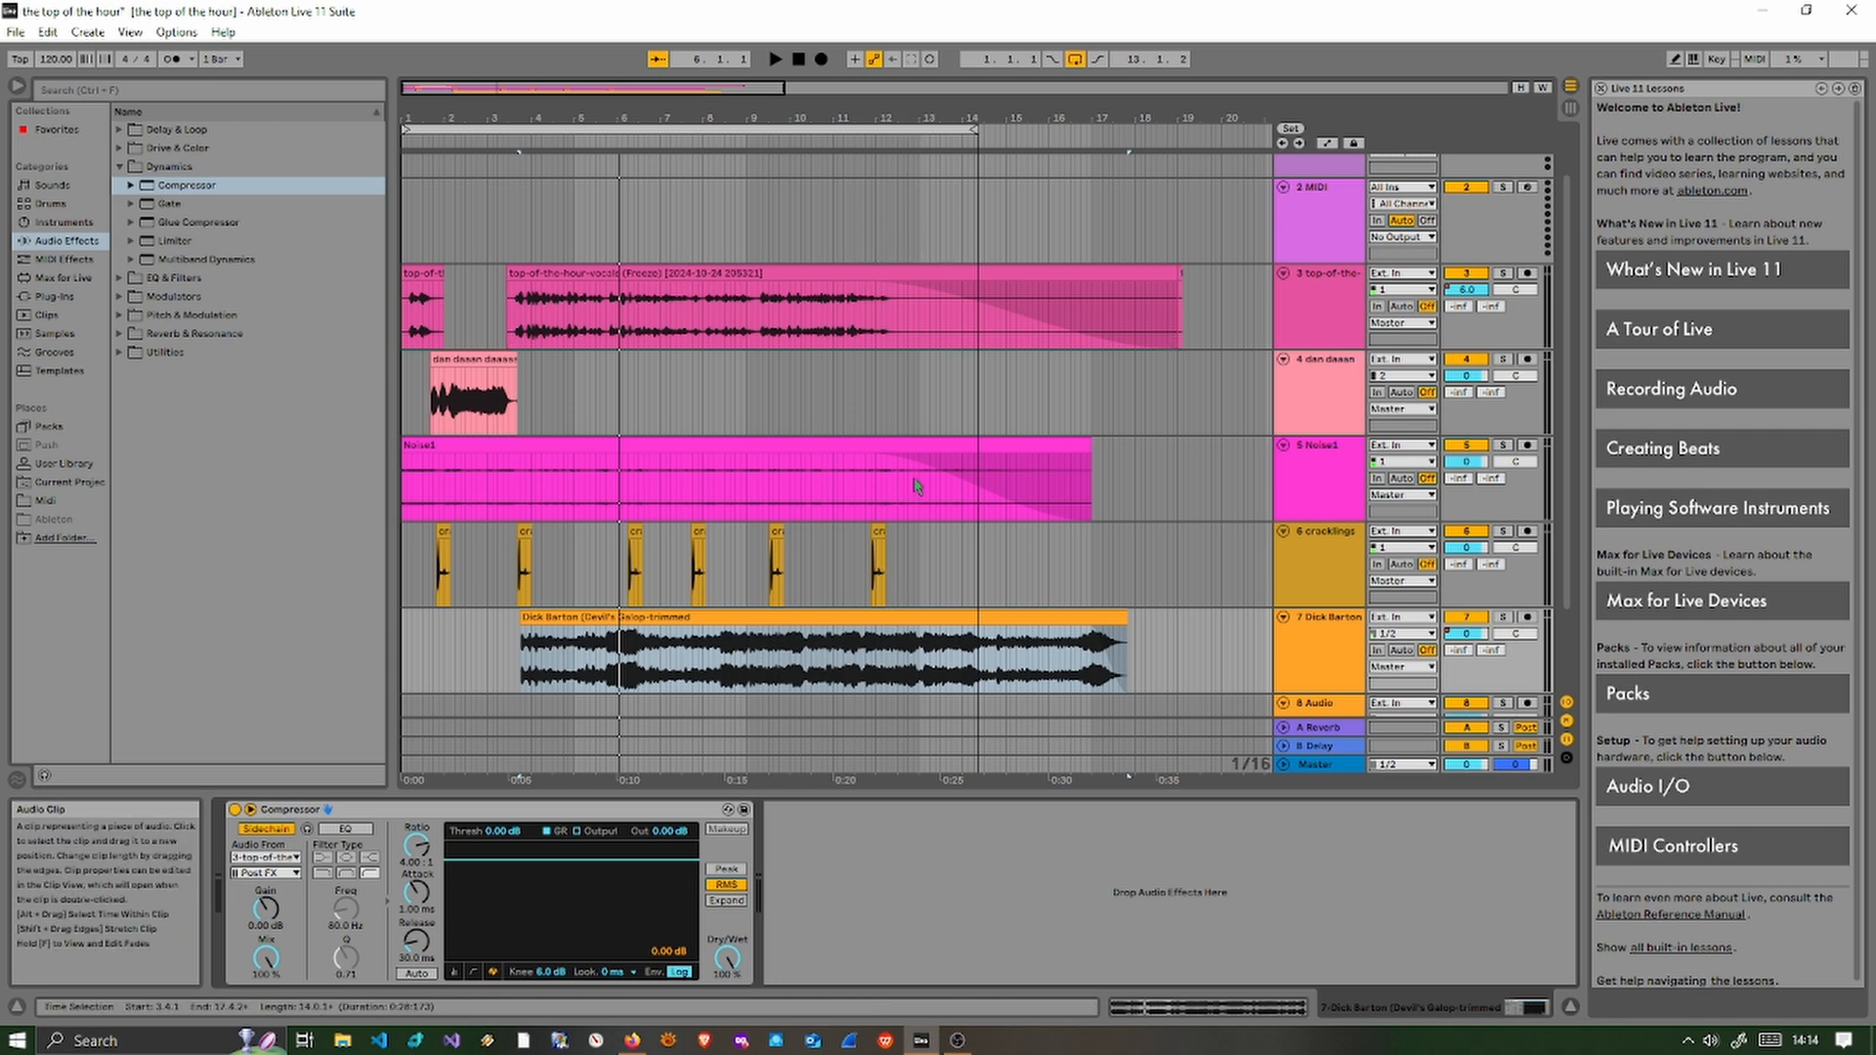
{"action": "left_click", "coordinate": [931, 109]}
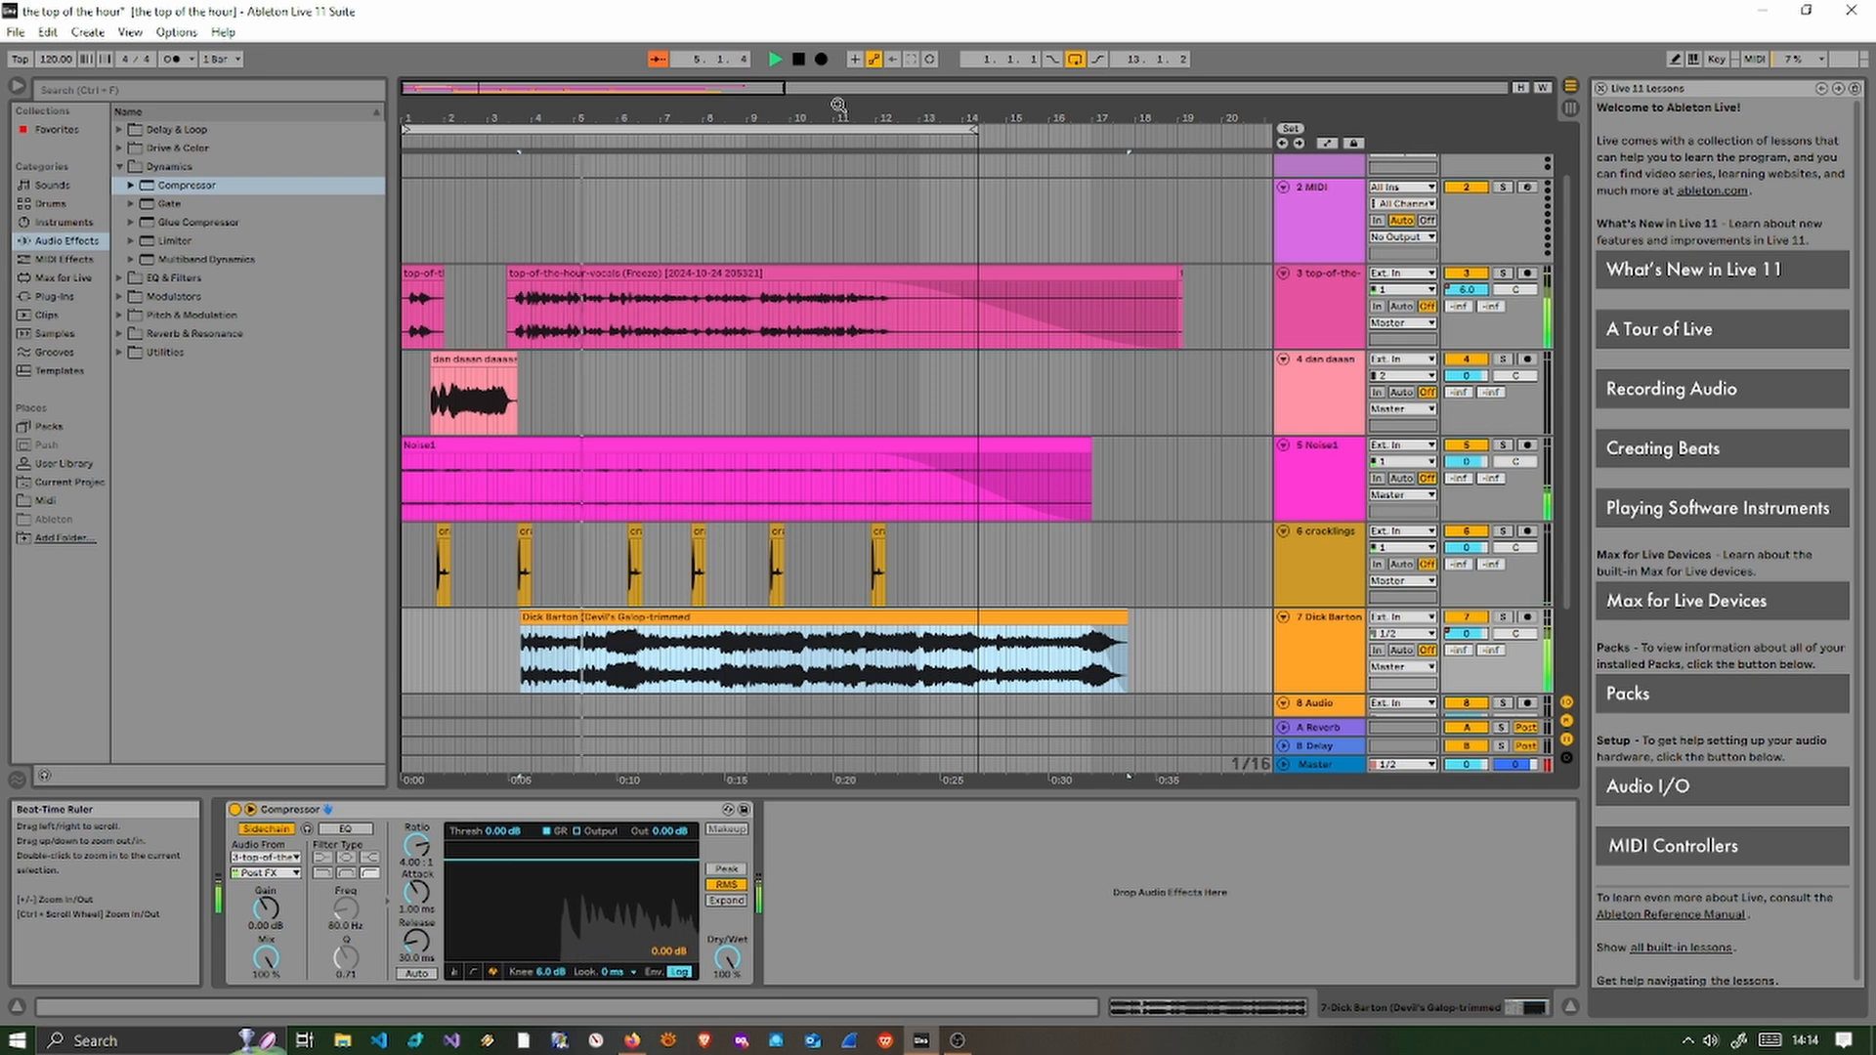
{"action": "left_click", "coordinate": [809, 147]}
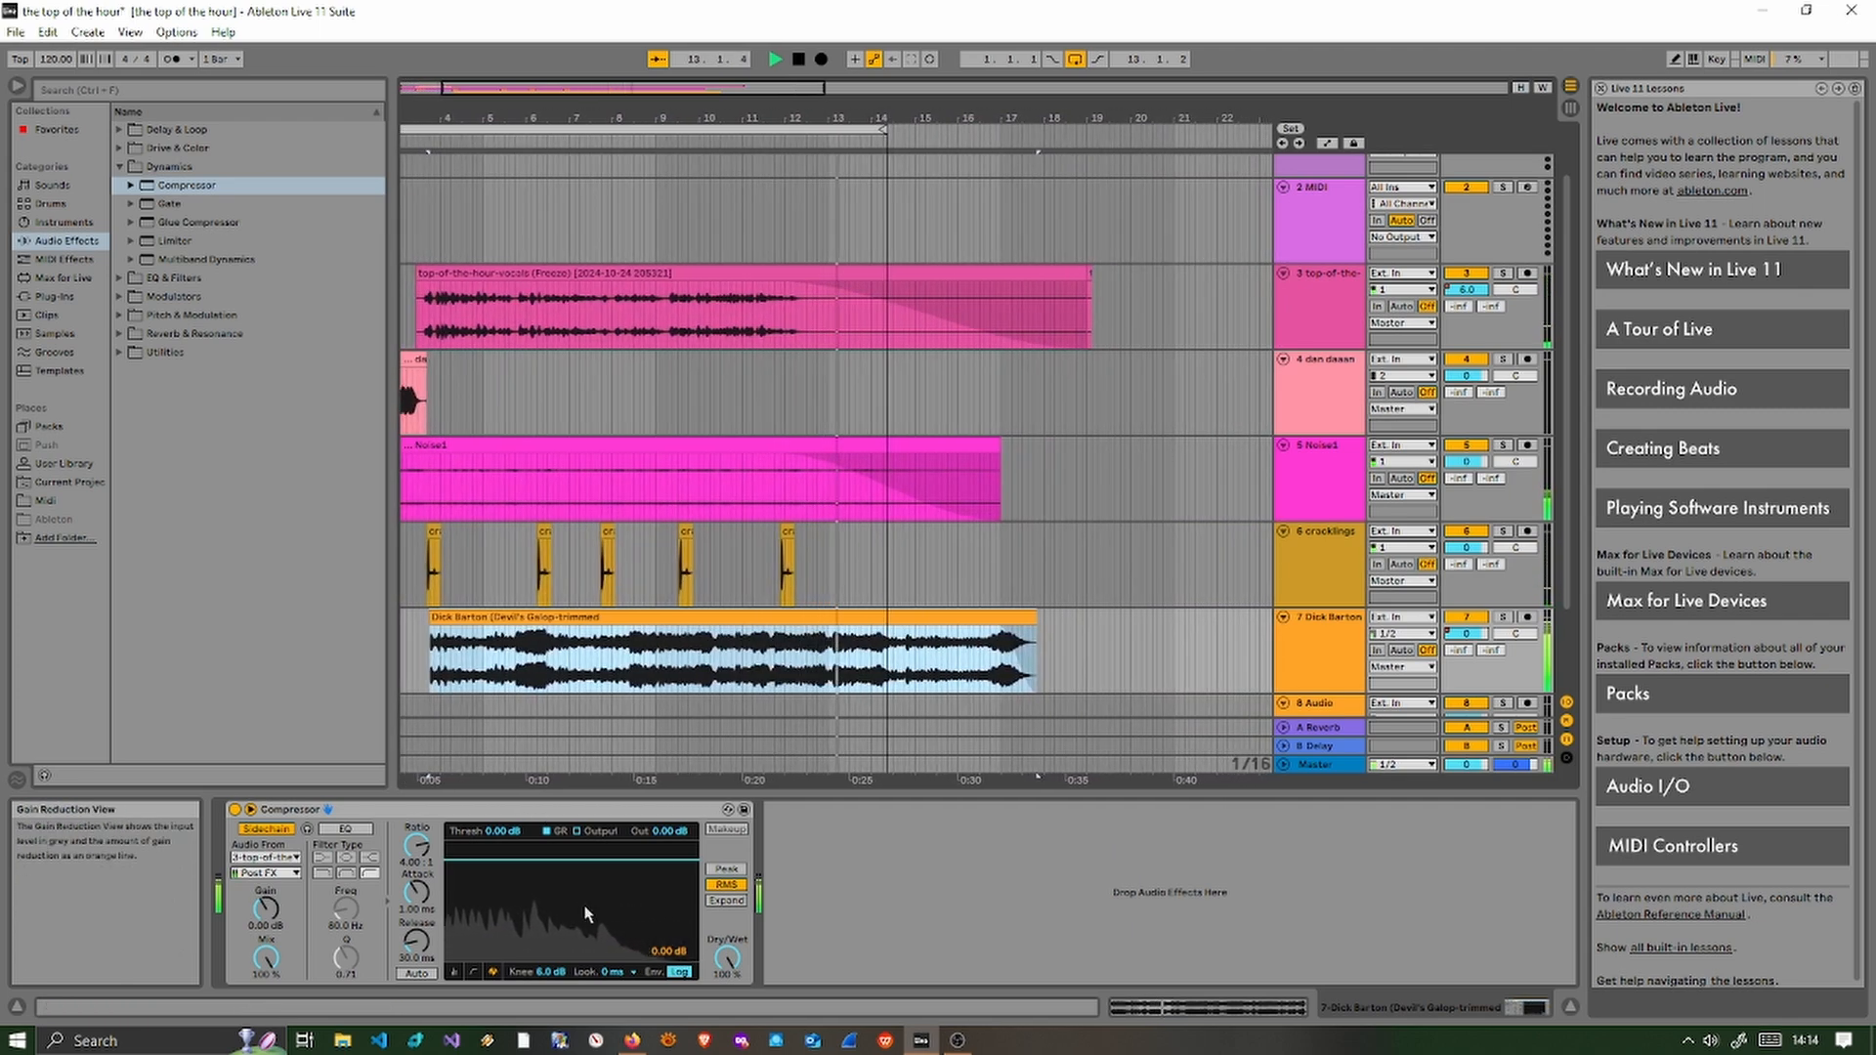
{"action": "left_click", "coordinate": [798, 61]}
{"action": "left_click", "coordinate": [799, 61]}
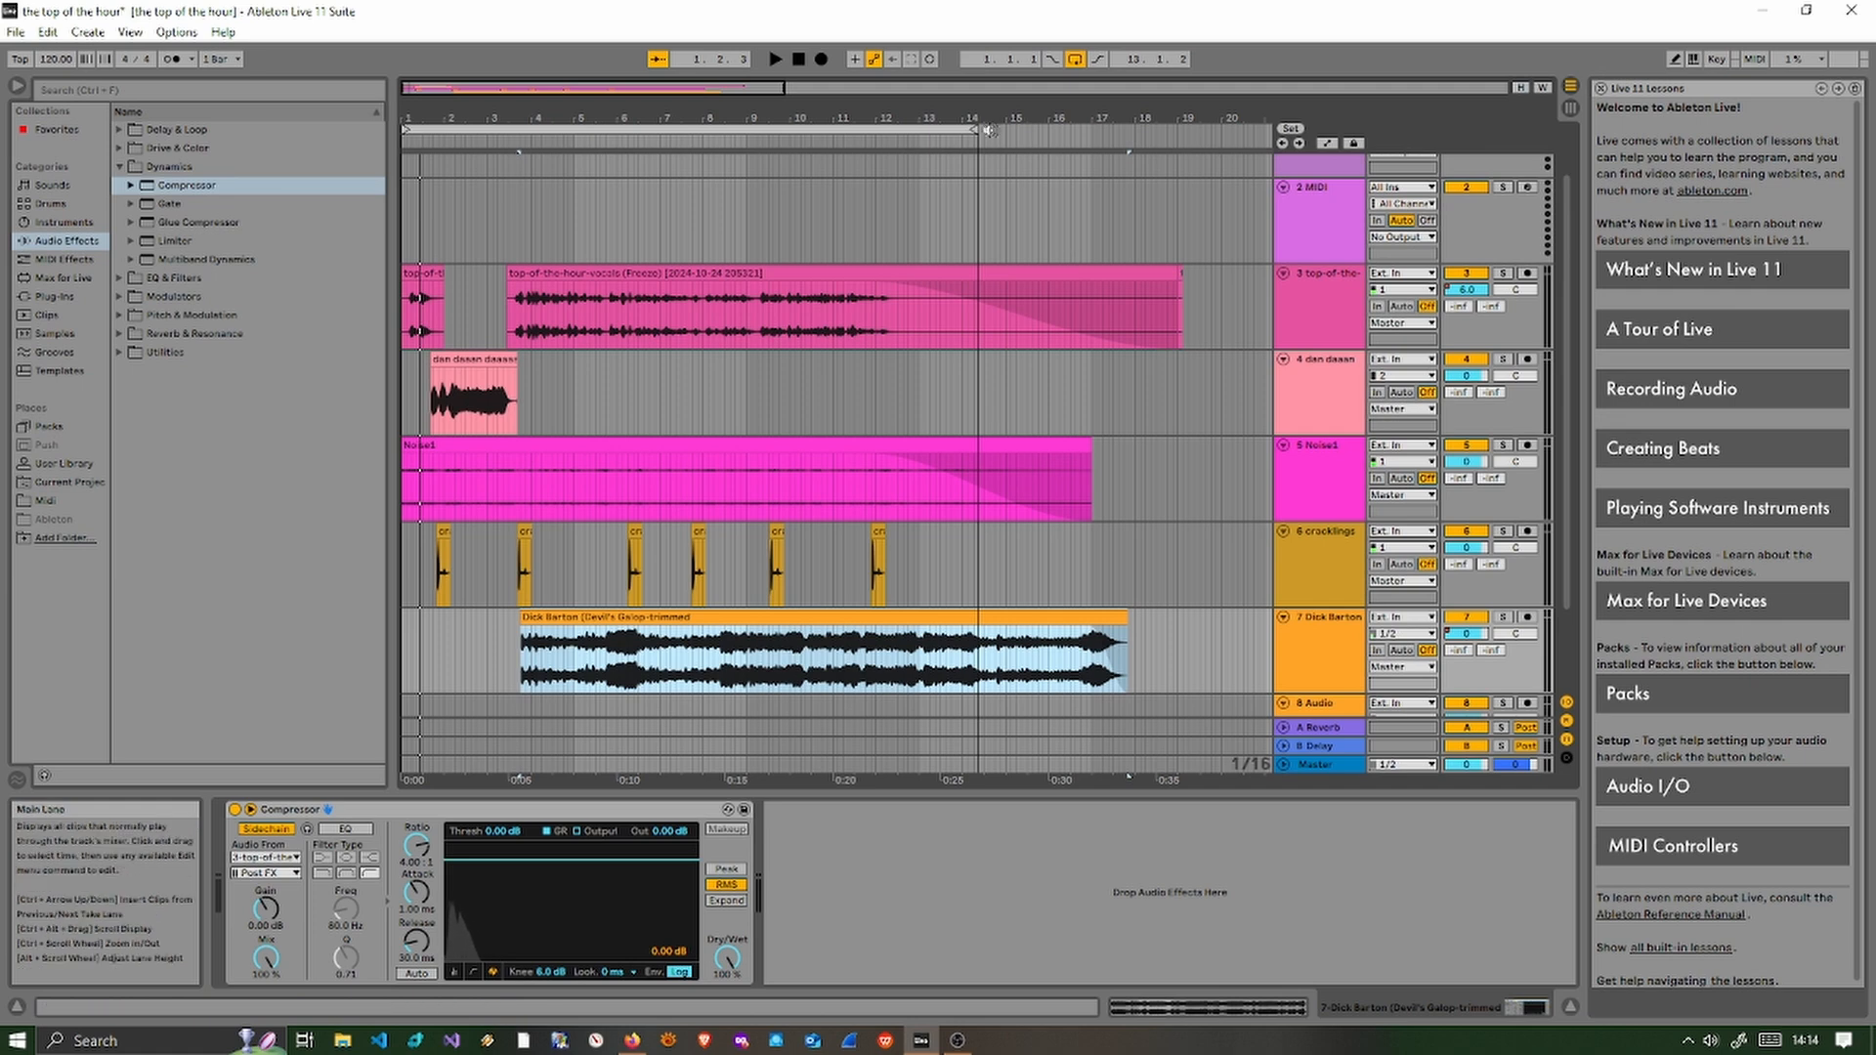
- Extend the loop length to 16.3.1 and lower the Compressor's threshold to -34.0 dB during playback
{"action": "left_click_drag", "start_coordinate": [974, 127], "coordinate": [1126, 113]}
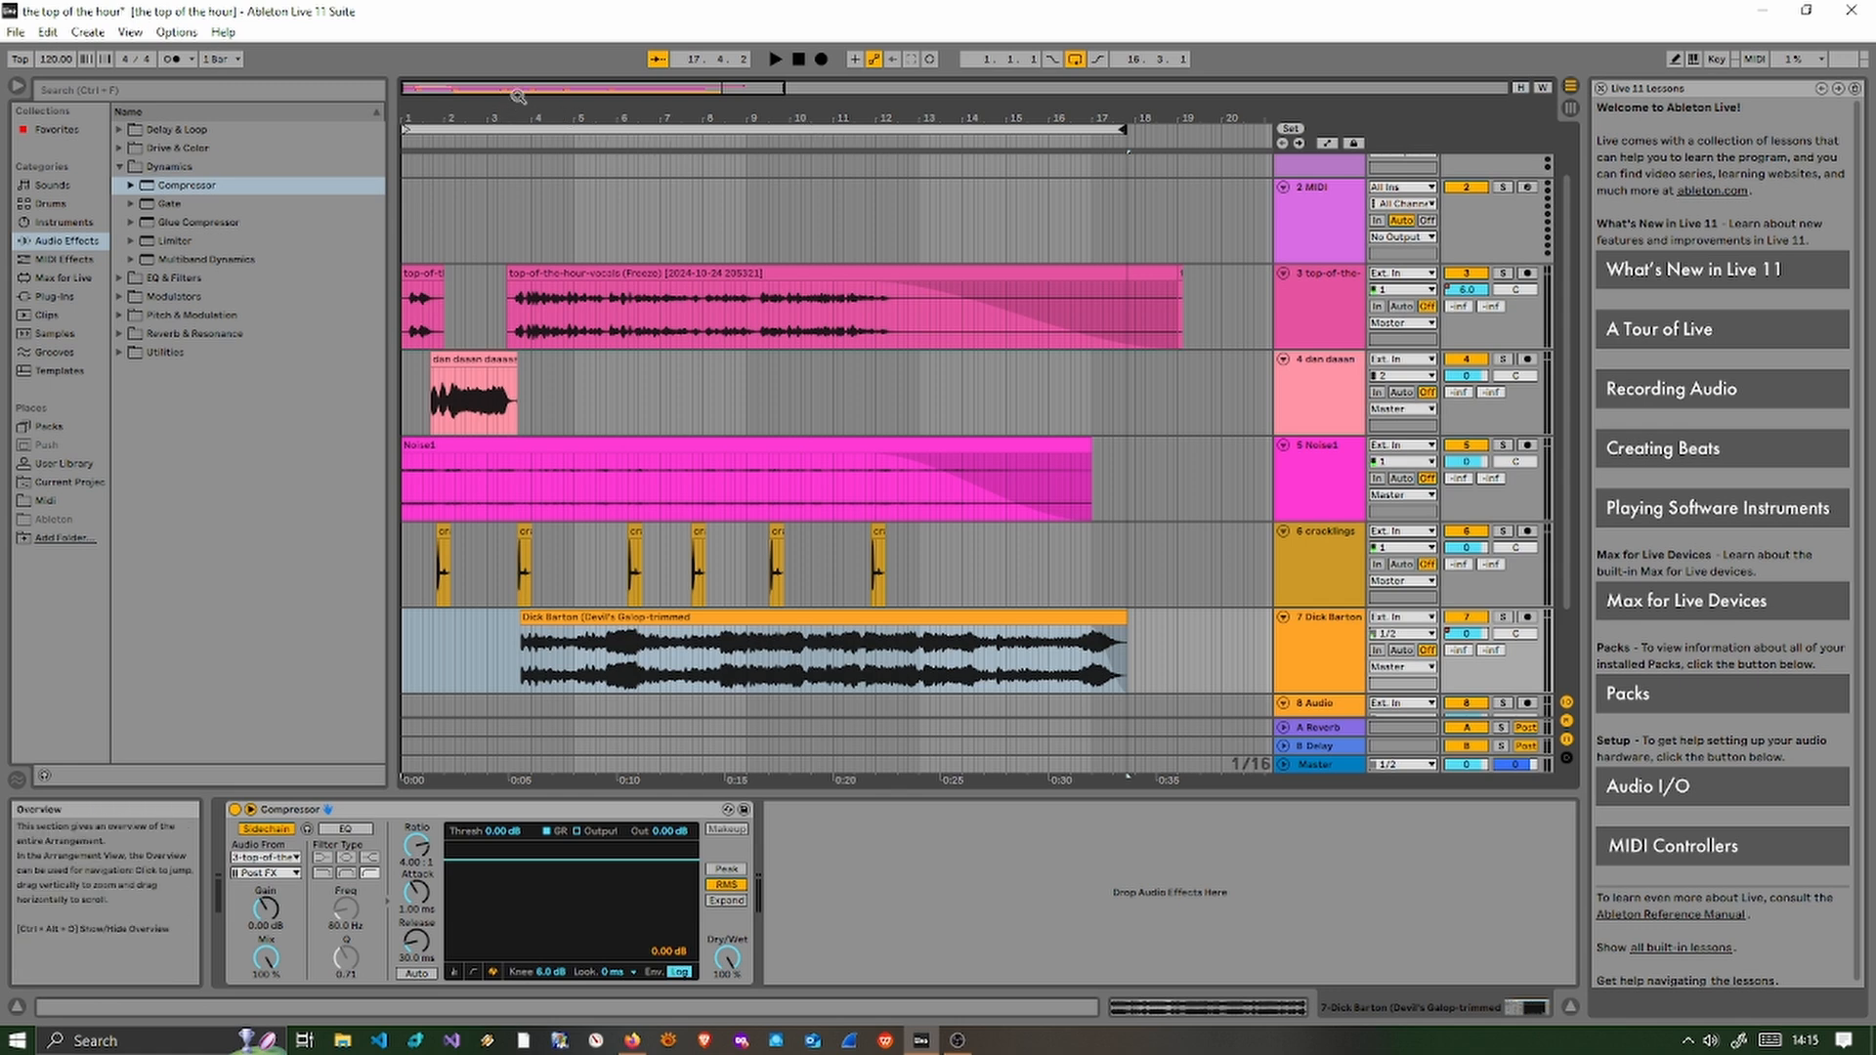
{"action": "left_click", "coordinate": [519, 135]}
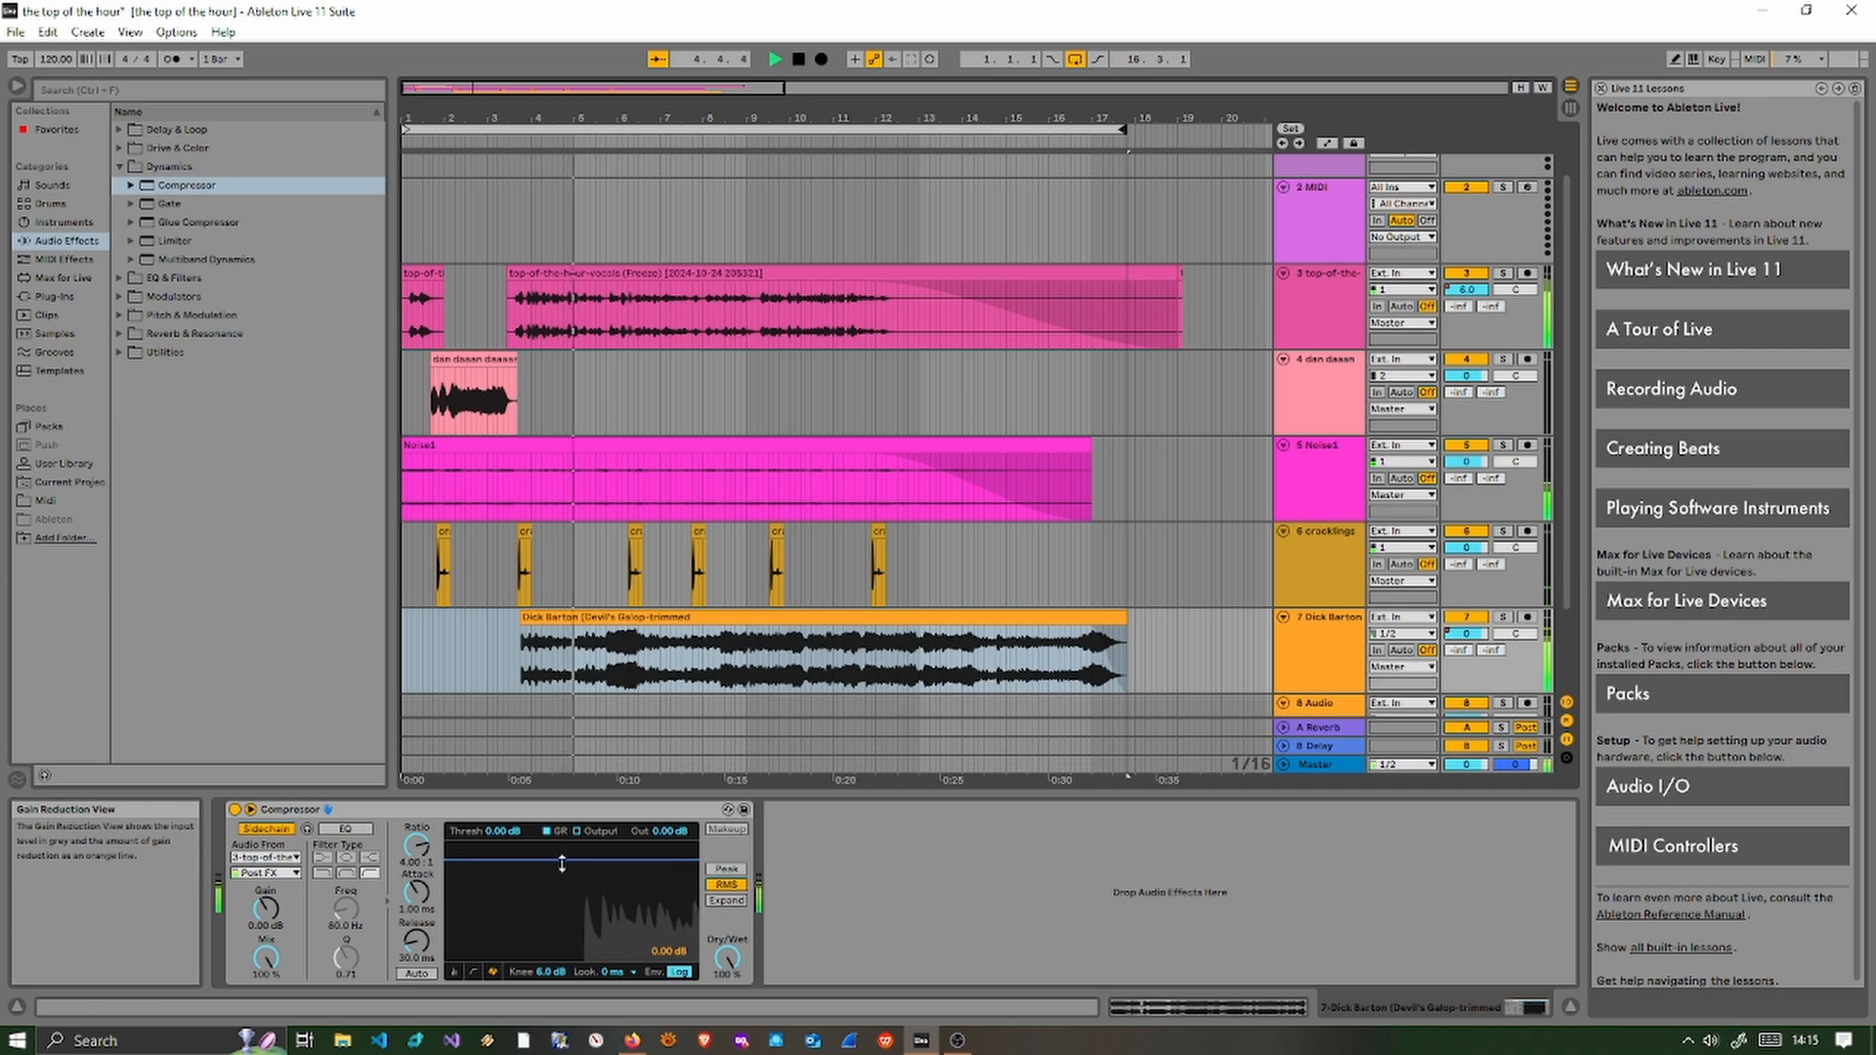
{"action": "left_click_drag", "start_coordinate": [561, 860], "coordinate": [561, 937]}
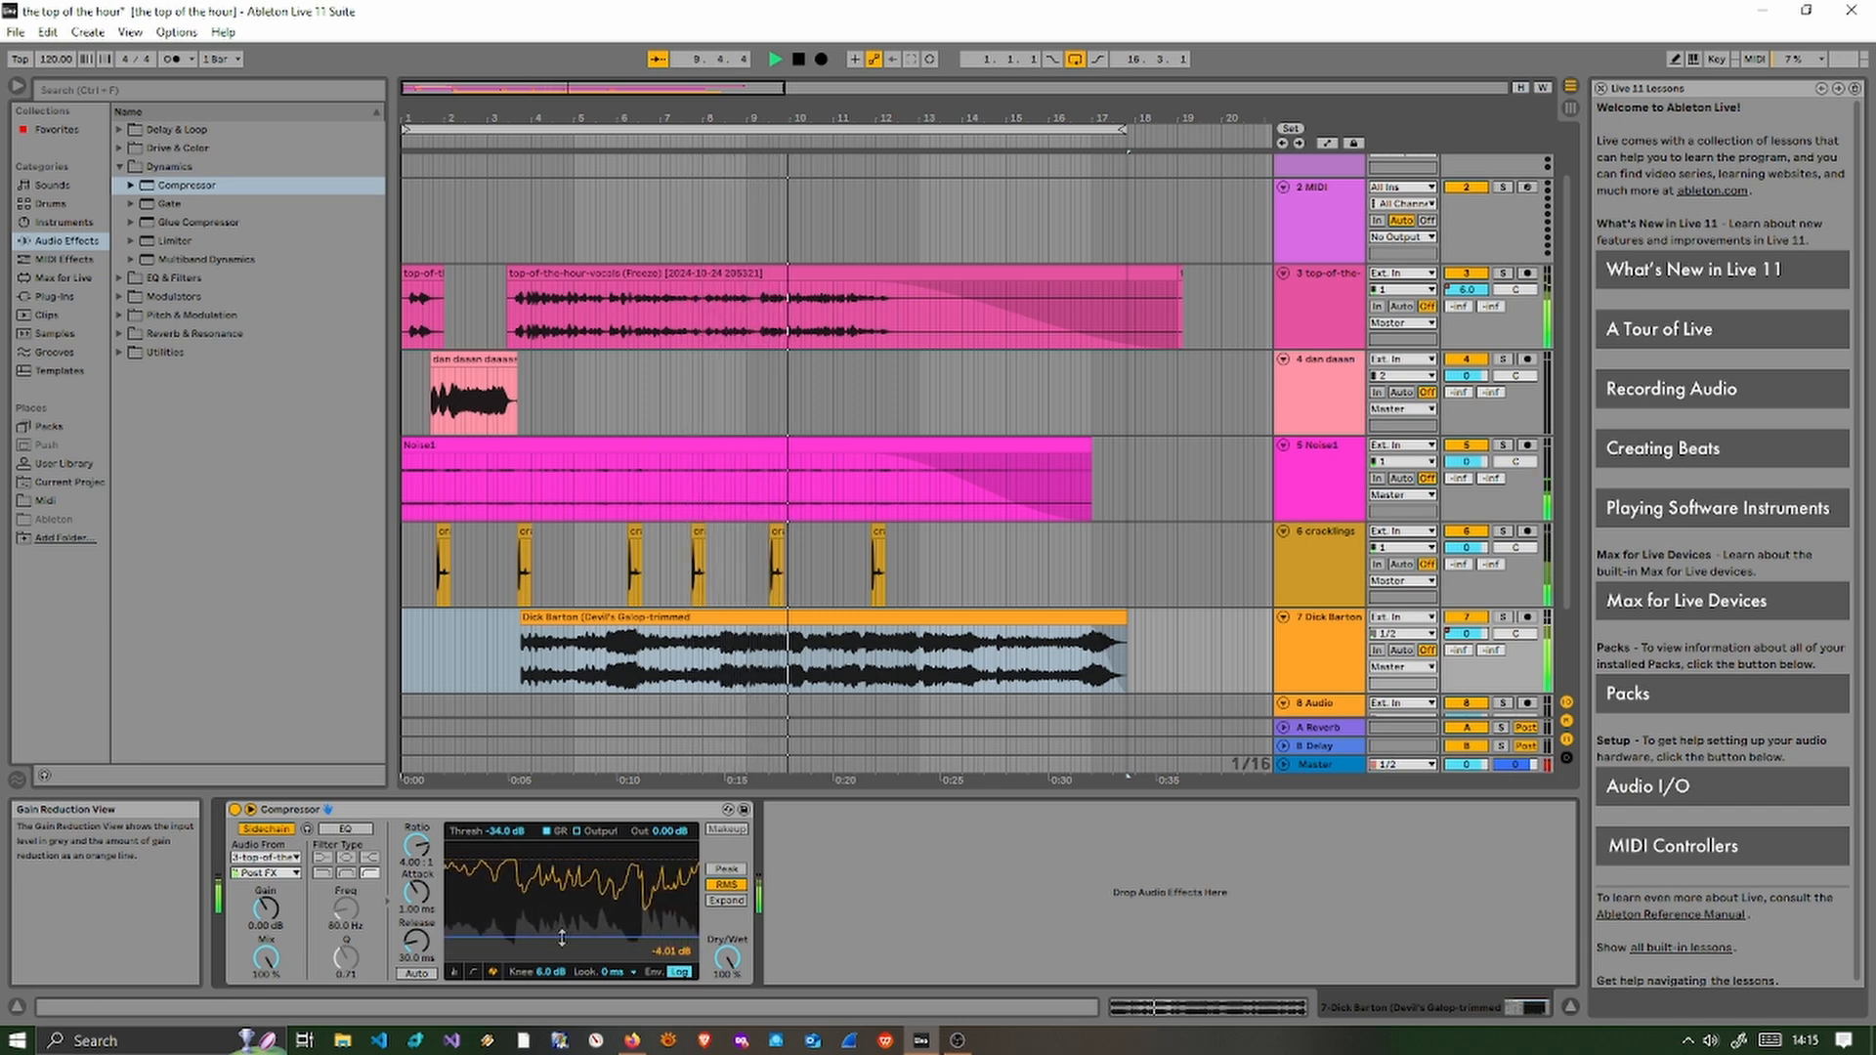
{"action": "left_click", "coordinate": [798, 59]}
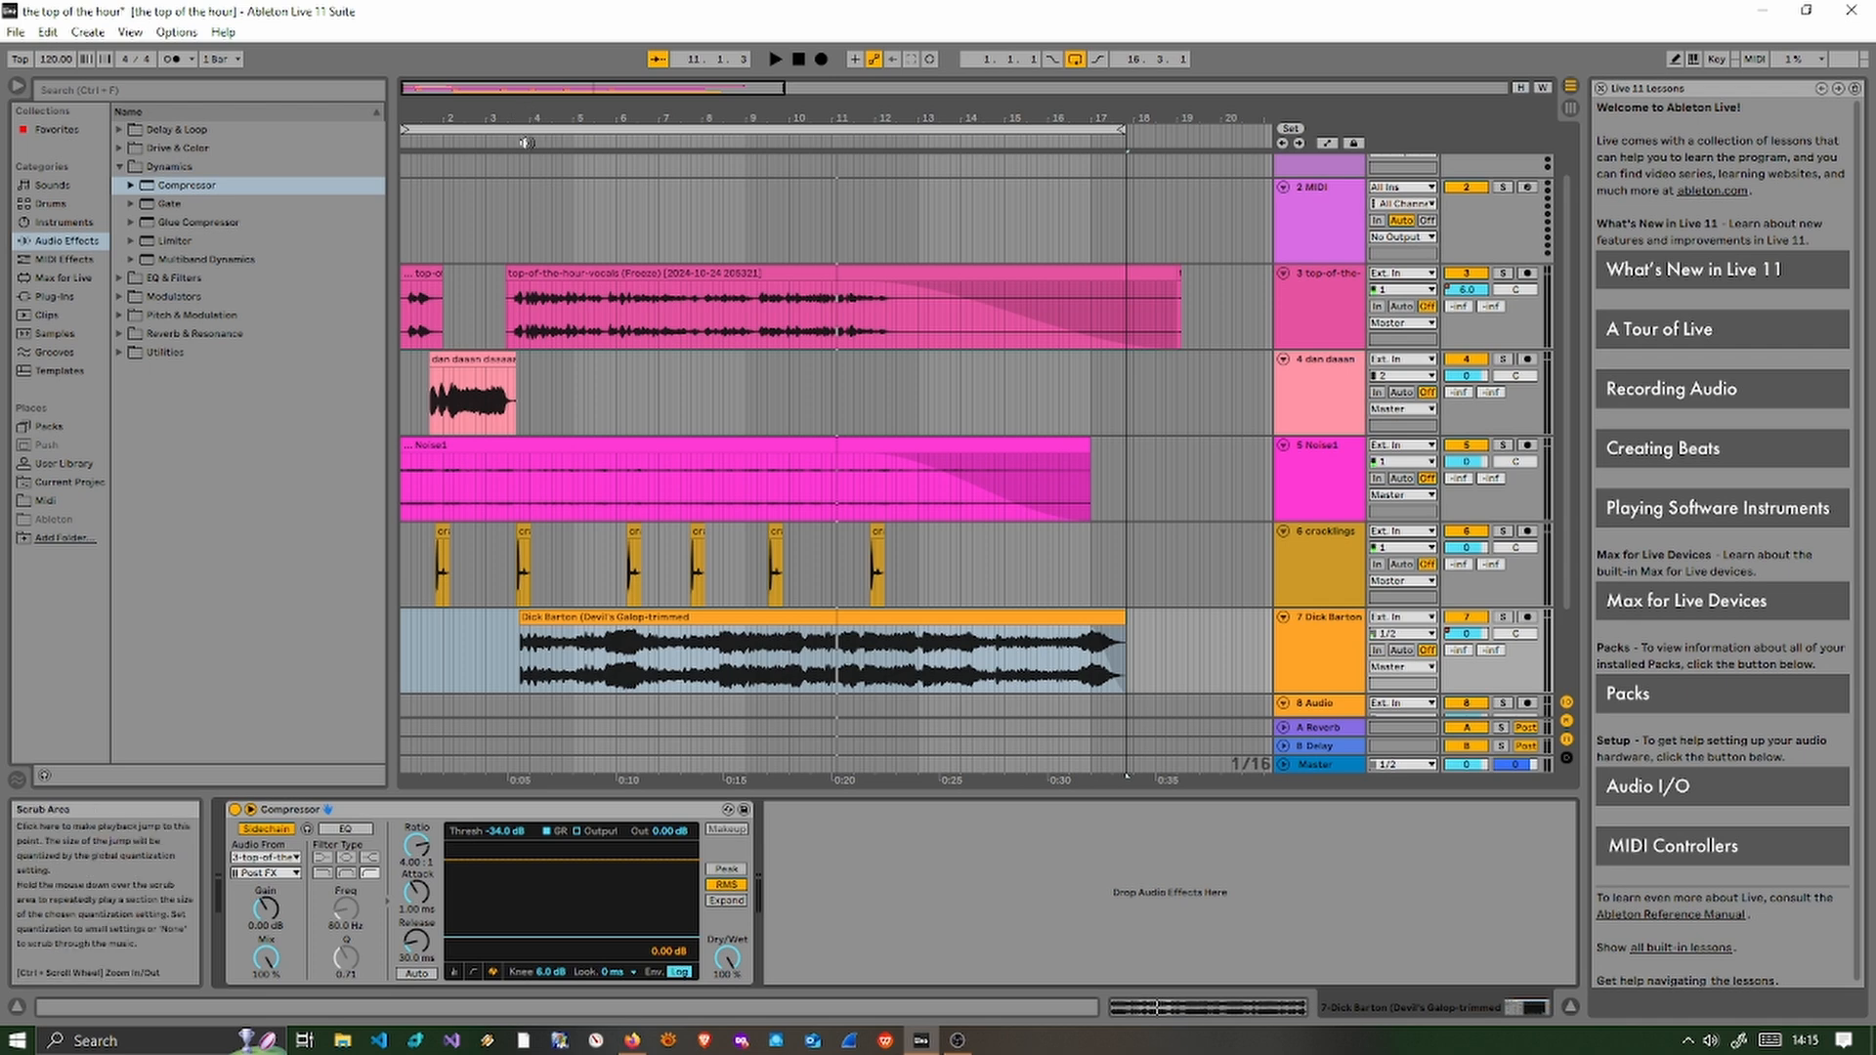
- Raise the Compressor's ratio to 7.41:1 while playing from near the start of the Dick Barton clip
{"action": "left_click", "coordinate": [526, 142]}
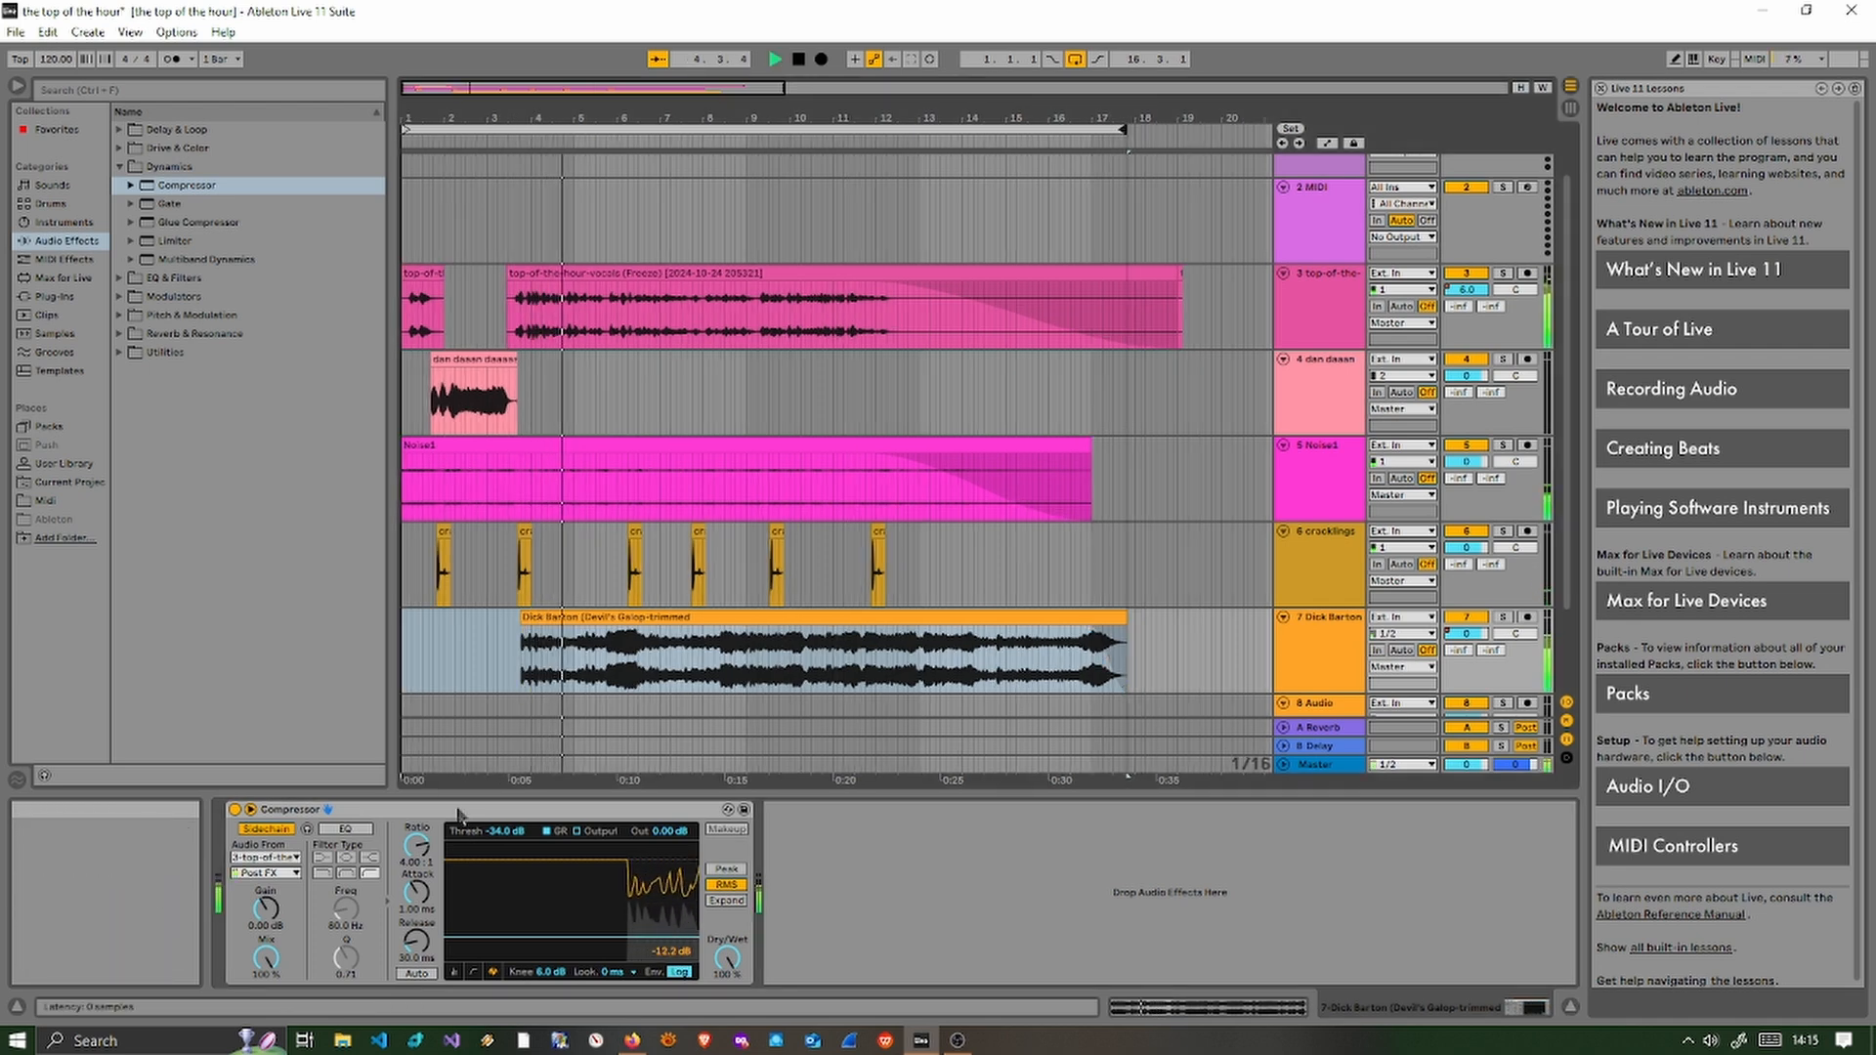
{"action": "left_click_drag", "start_coordinate": [415, 850], "coordinate": [414, 826]}
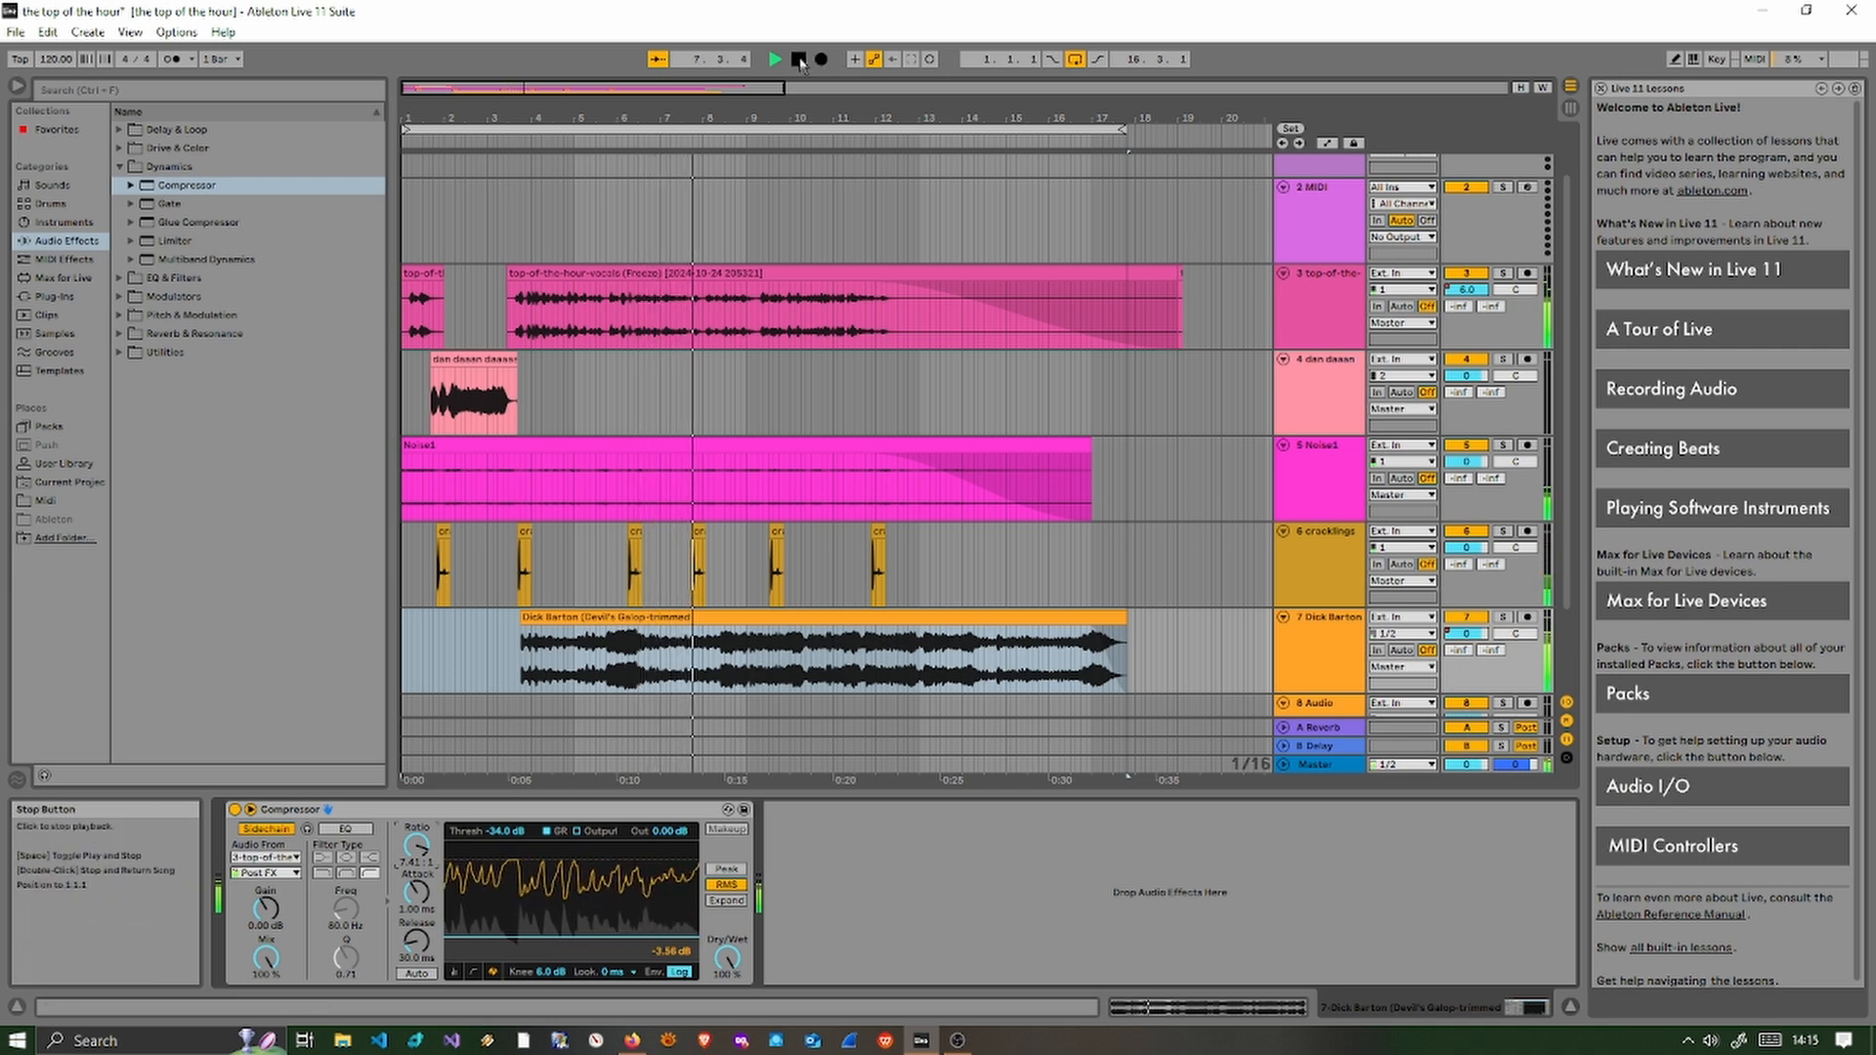
{"action": "left_click", "coordinate": [799, 59]}
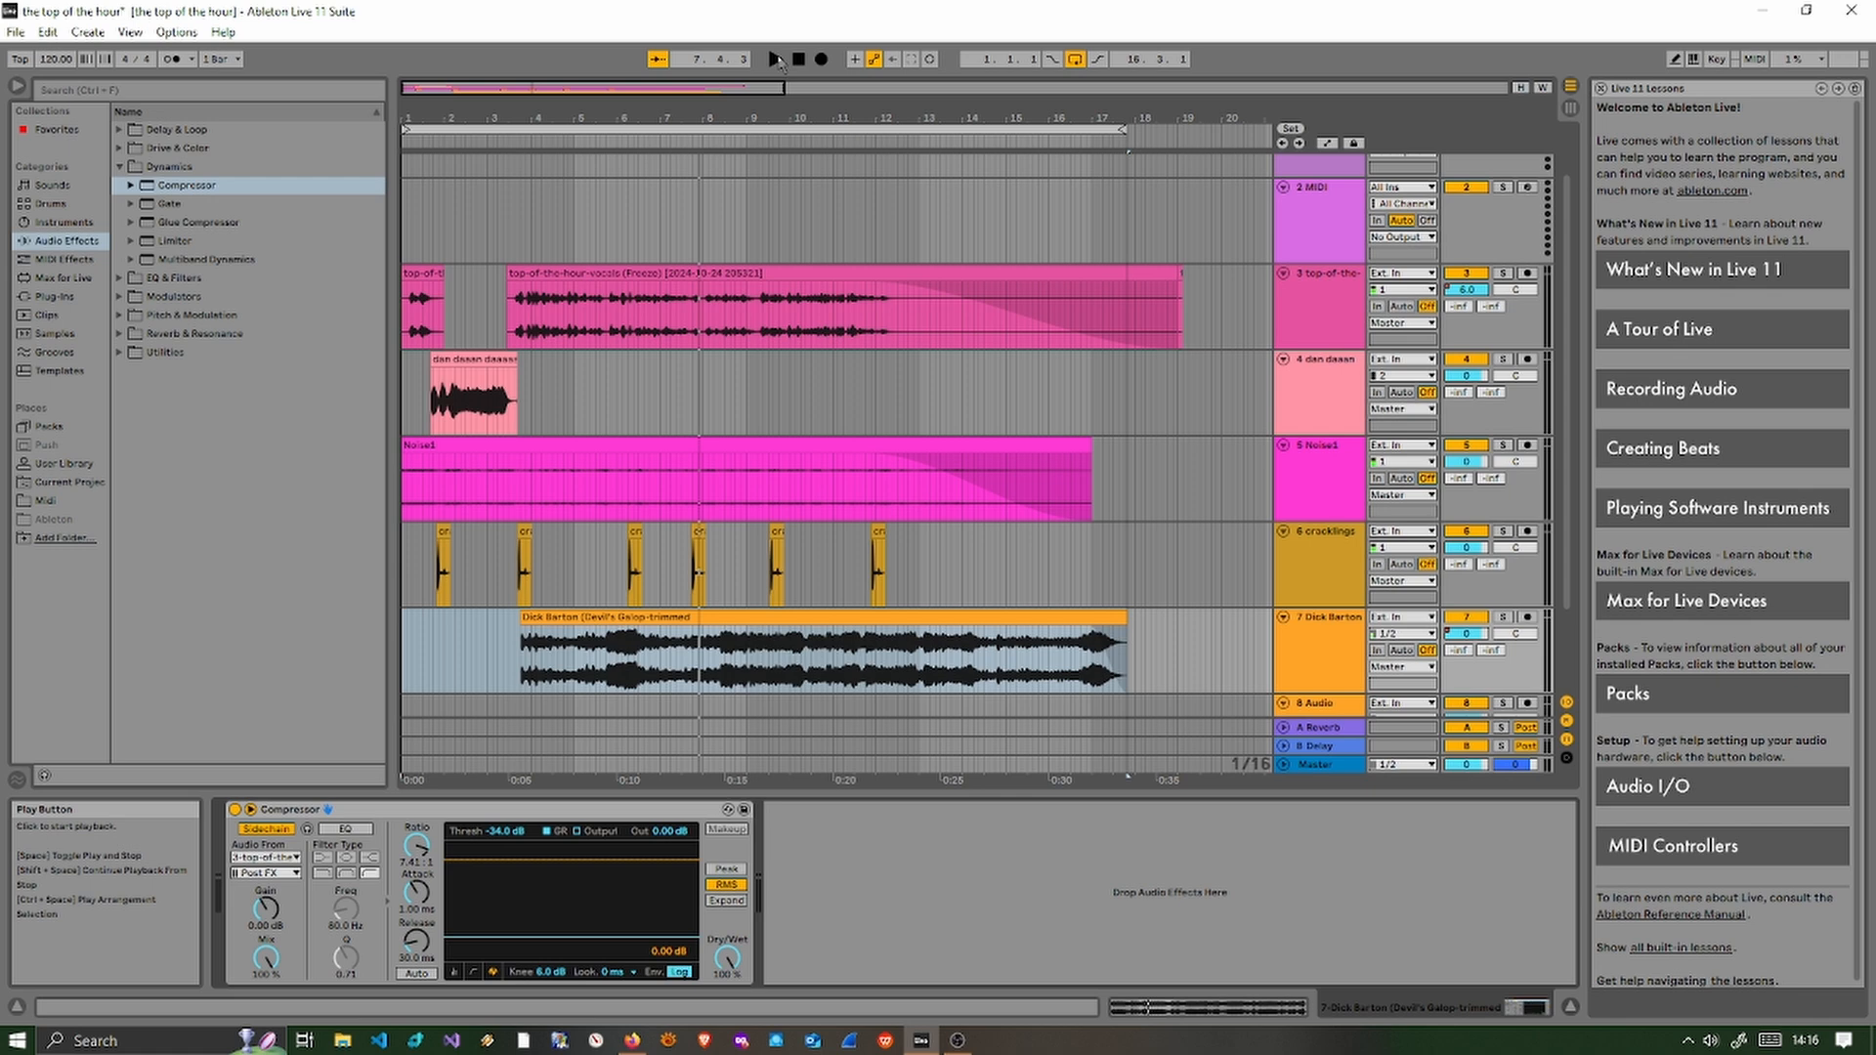
- During playback, set the Compressor's attack to 13.6 ms, release to 137 ms, ratio to 10.5:1 and threshold to -40.3 dB
{"action": "left_click", "coordinate": [777, 59]}
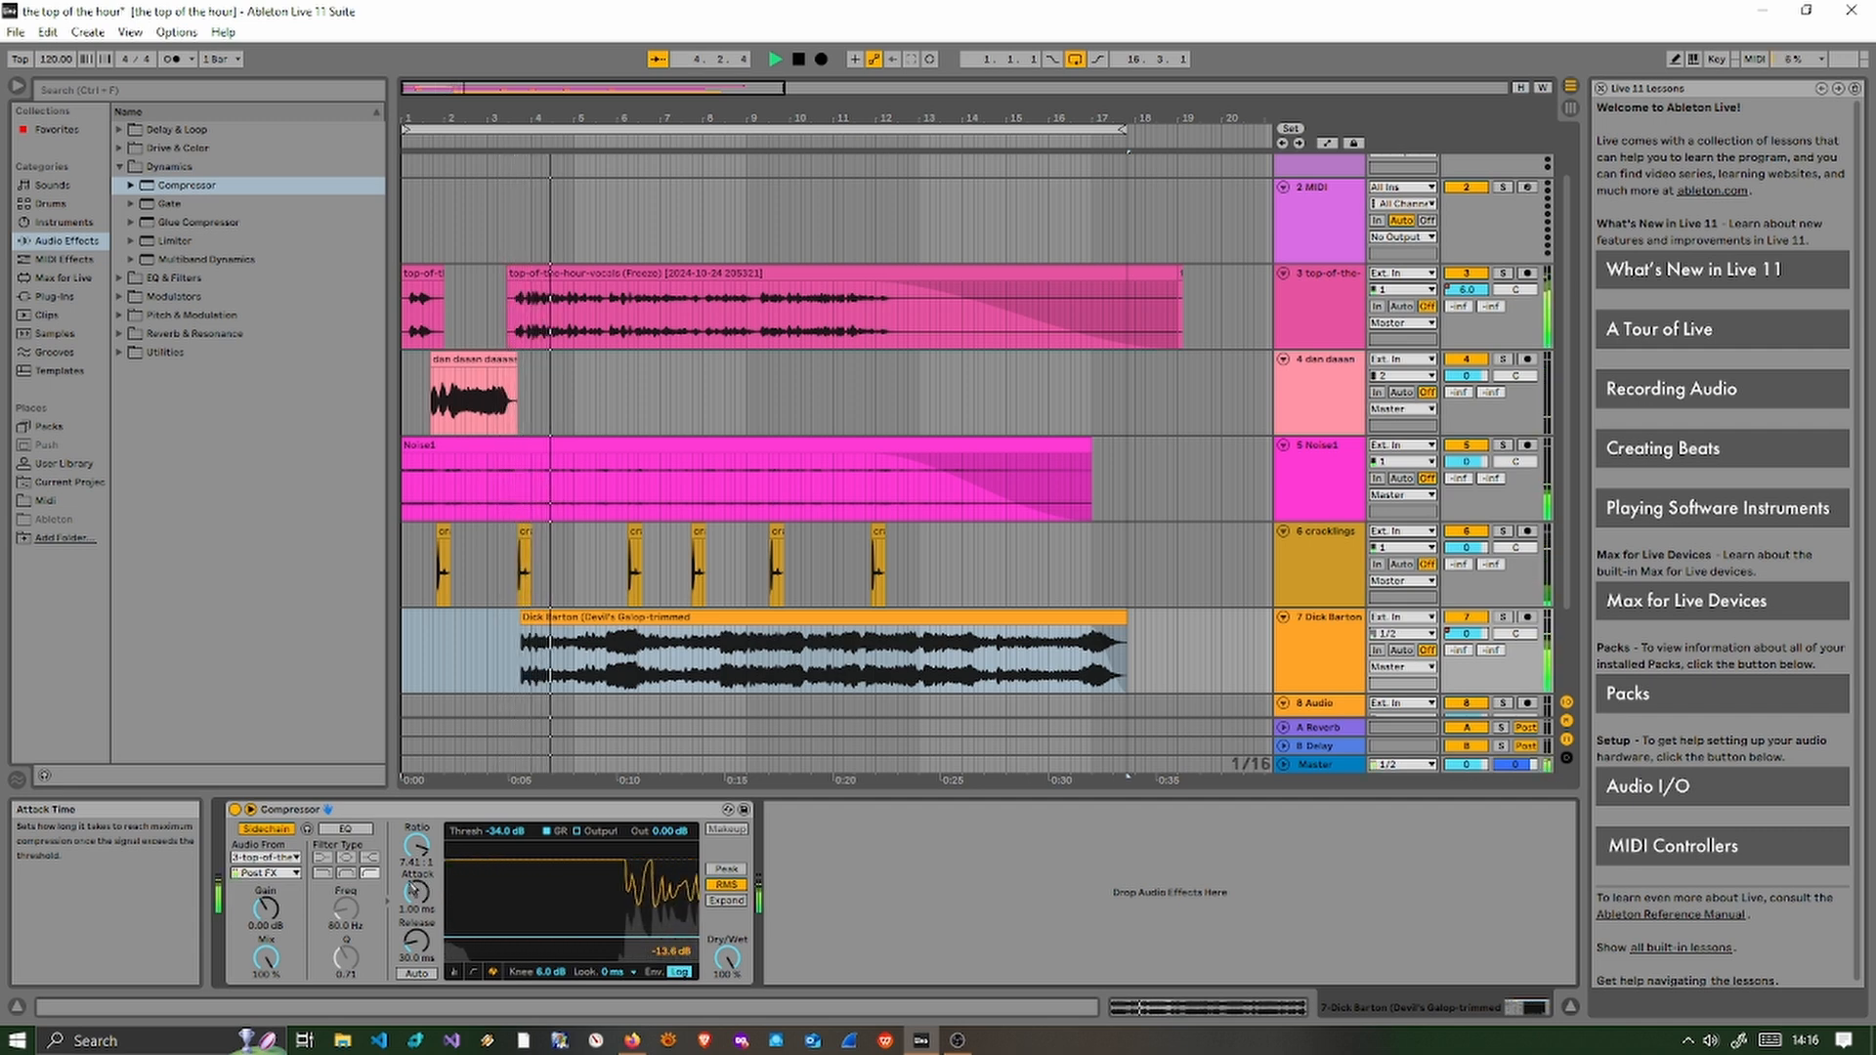
{"action": "left_click_drag", "start_coordinate": [417, 892], "coordinate": [416, 873]}
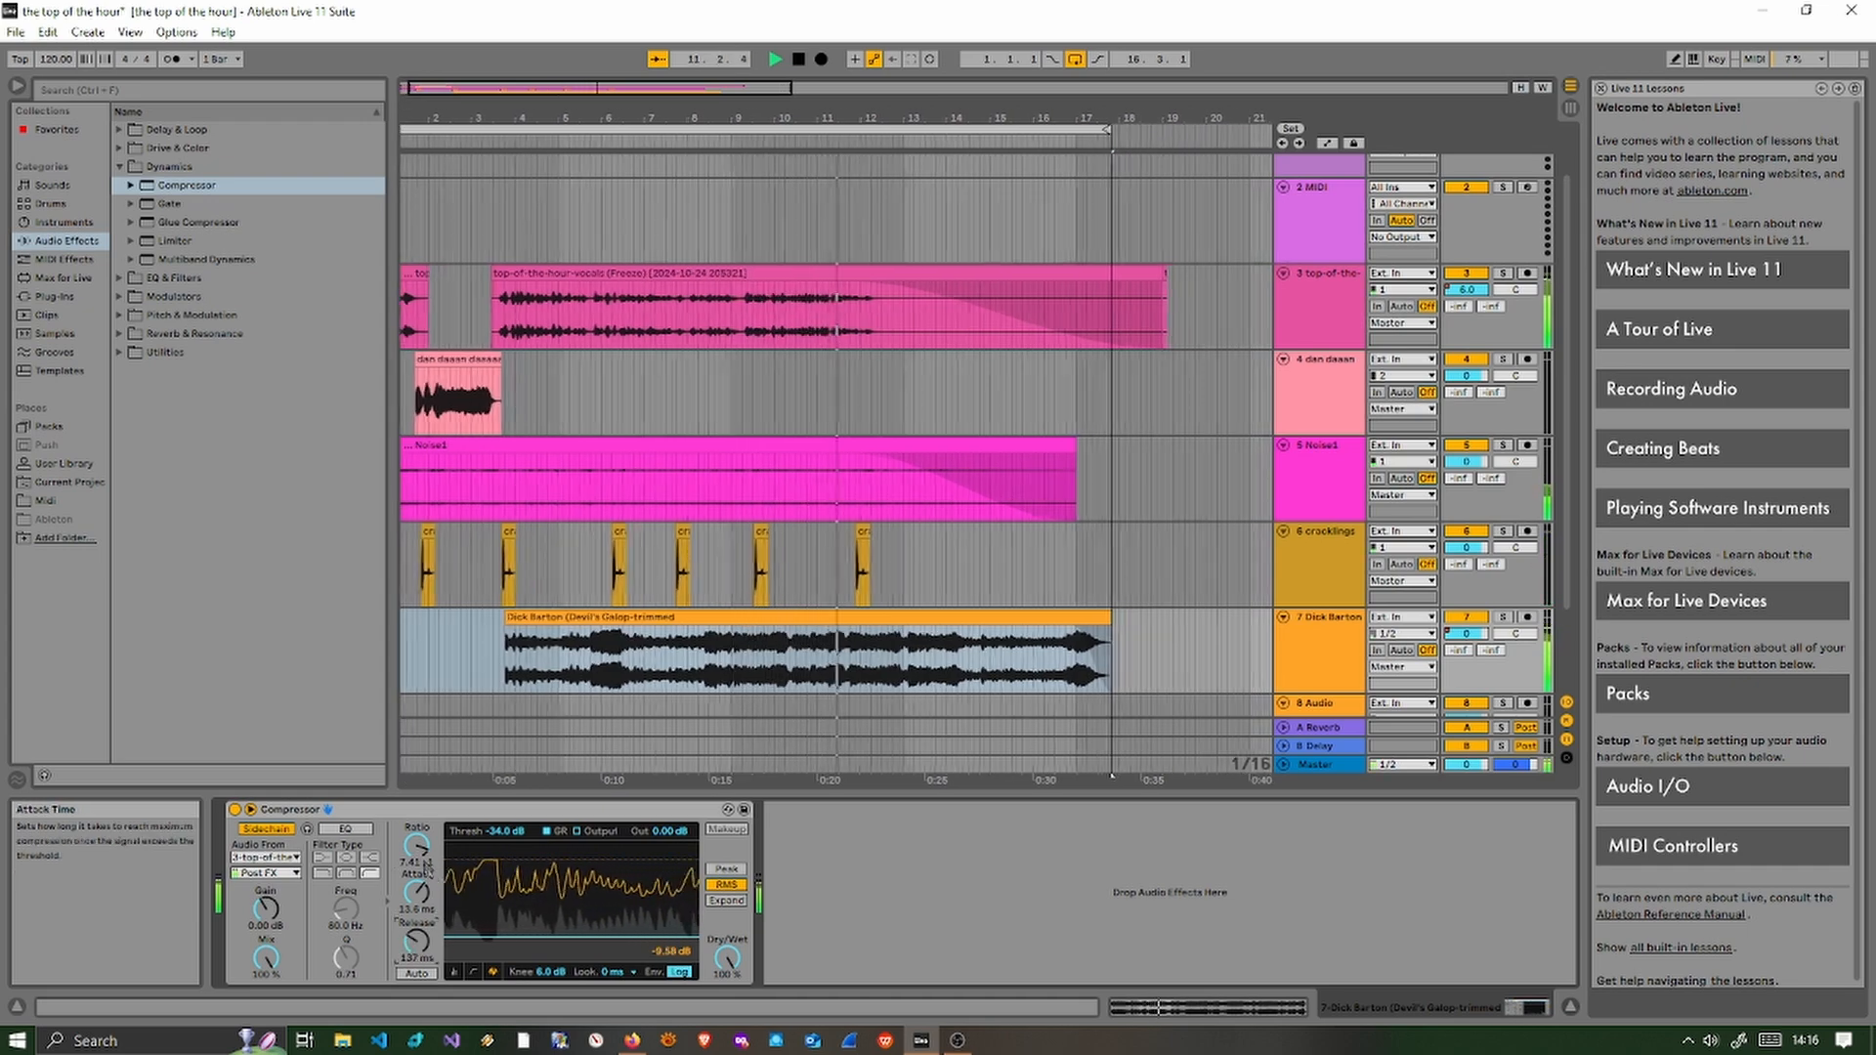
{"action": "left_click_drag", "start_coordinate": [416, 847], "coordinate": [416, 823]}
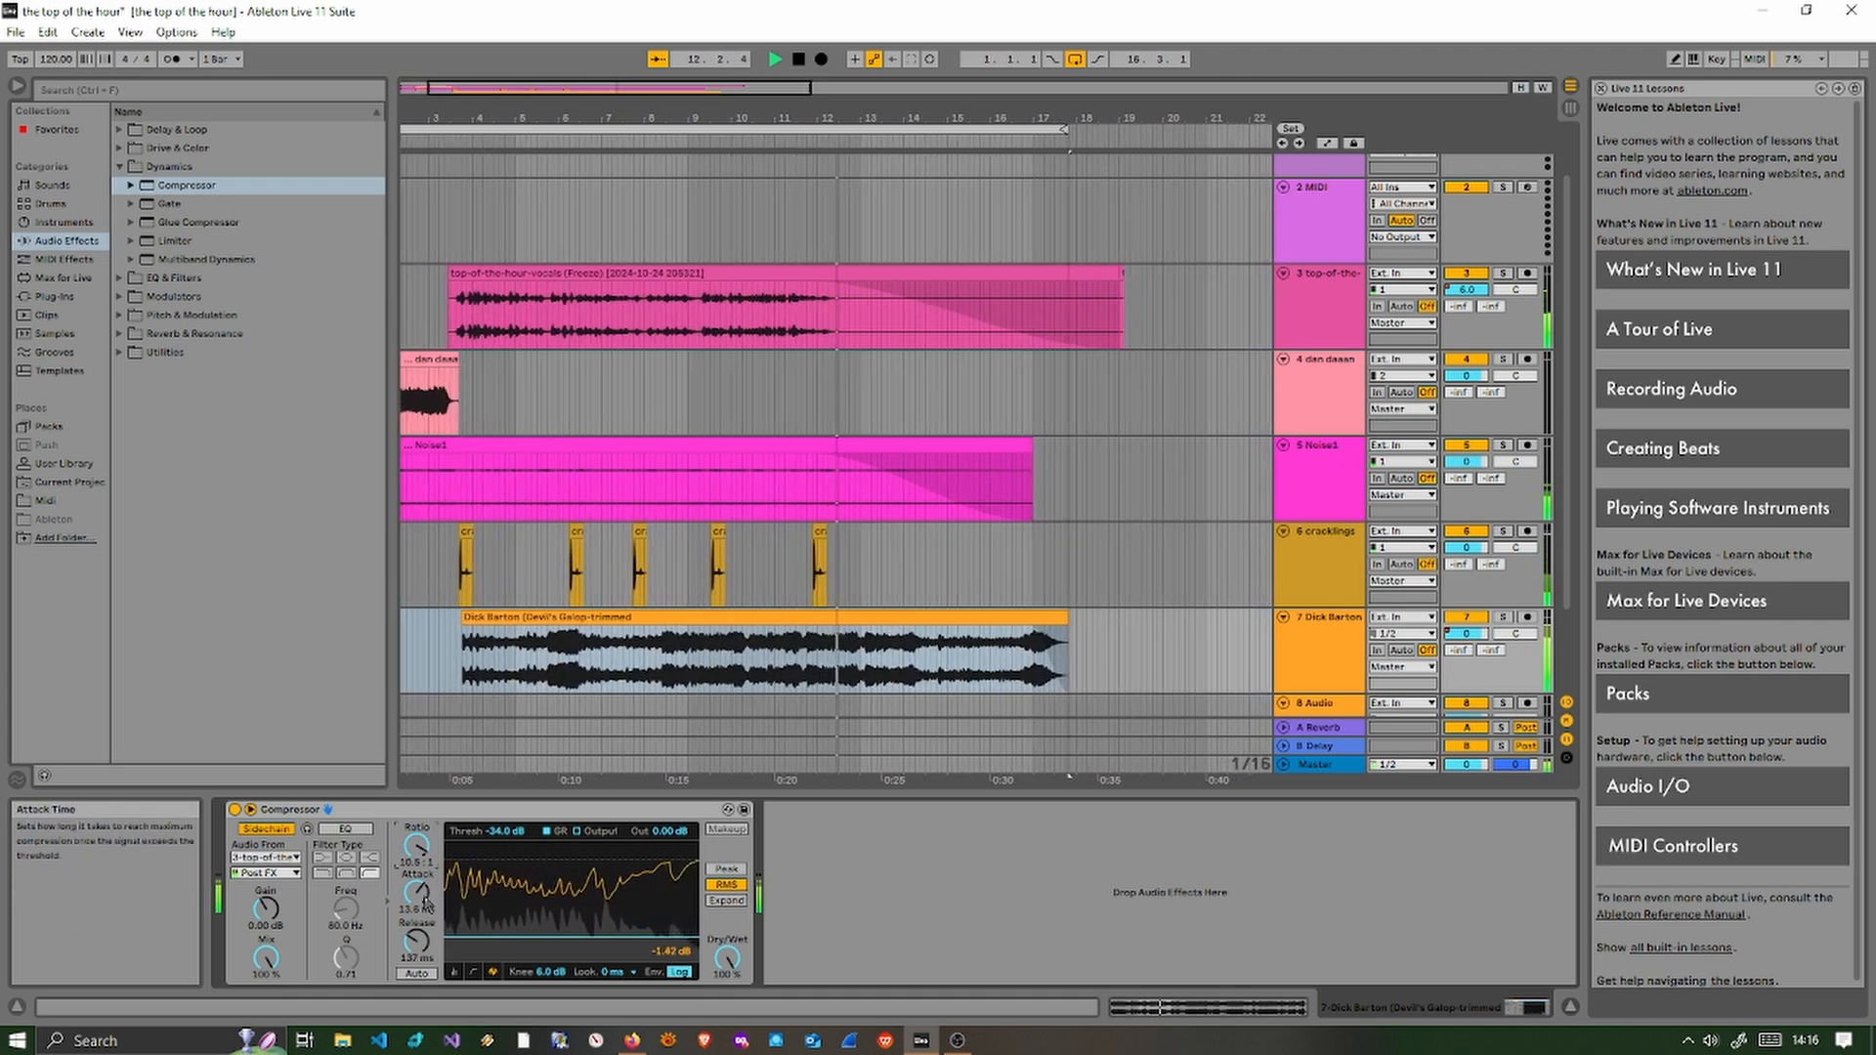
{"action": "left_click_drag", "start_coordinate": [475, 936], "coordinate": [475, 944]}
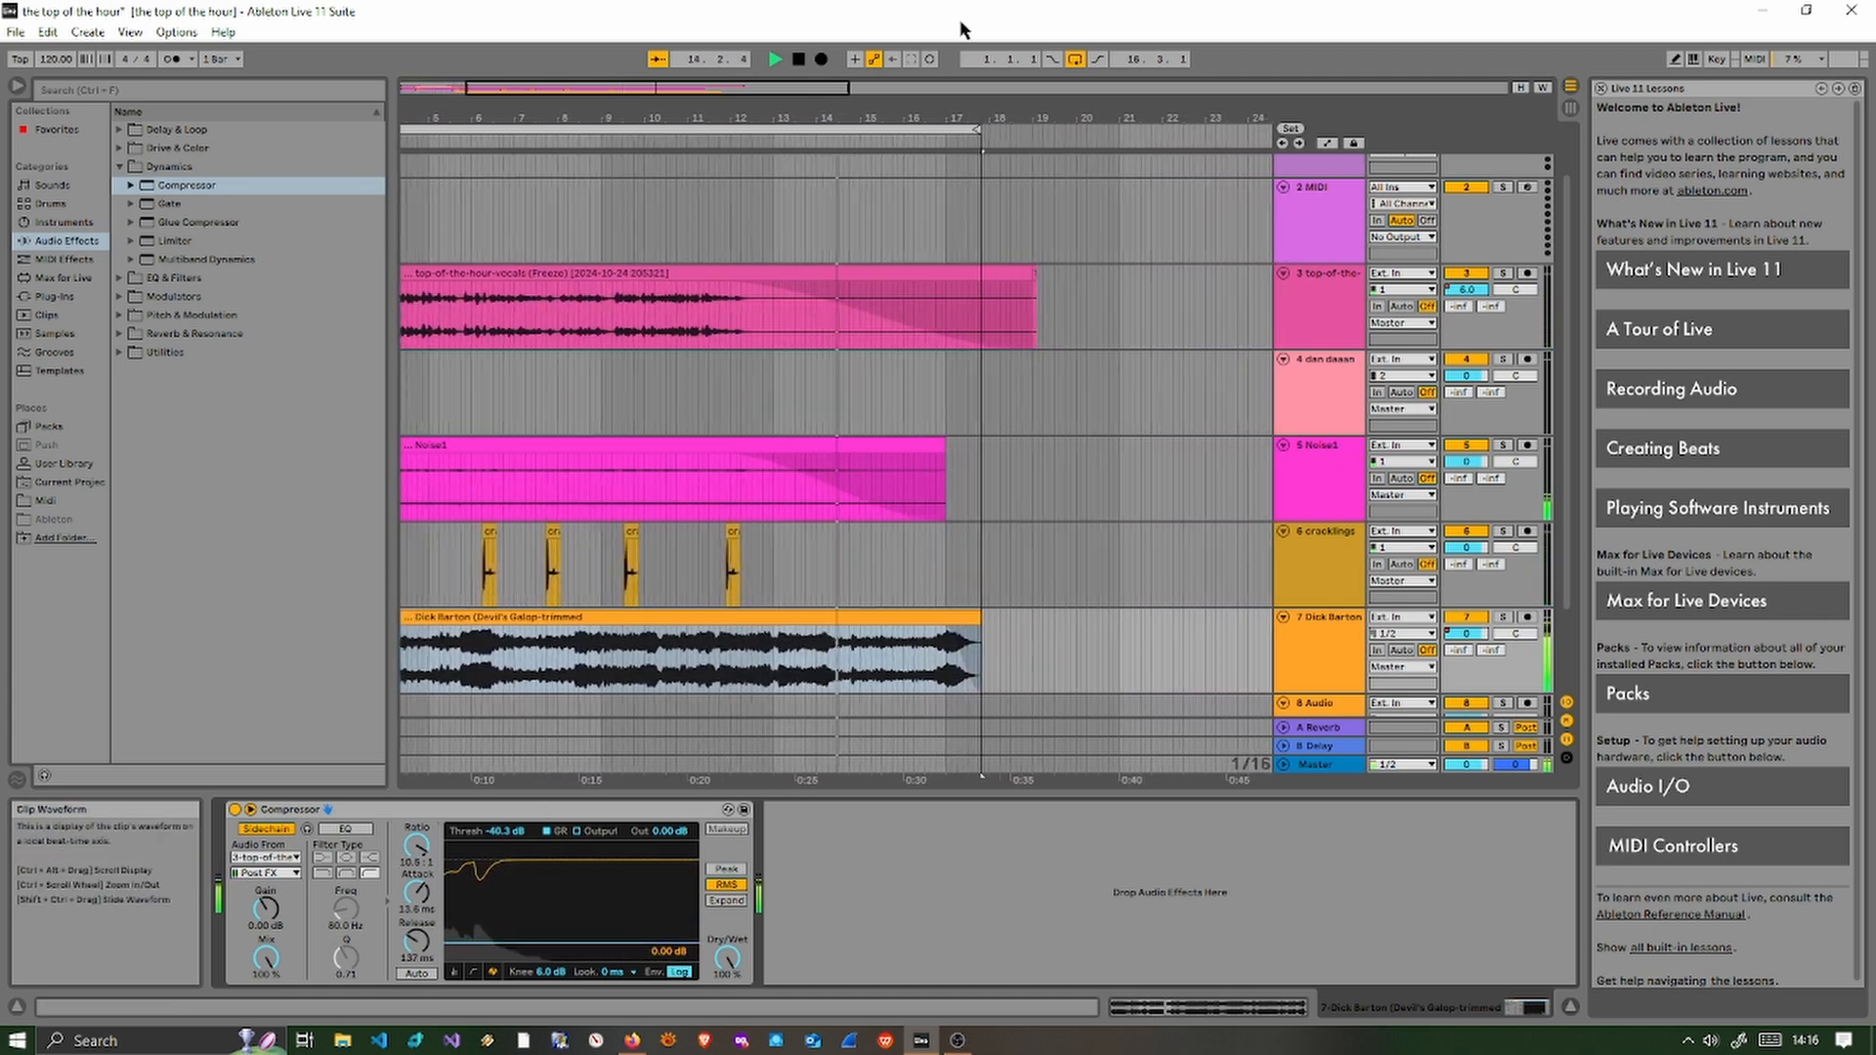
{"action": "left_click", "coordinate": [800, 60]}
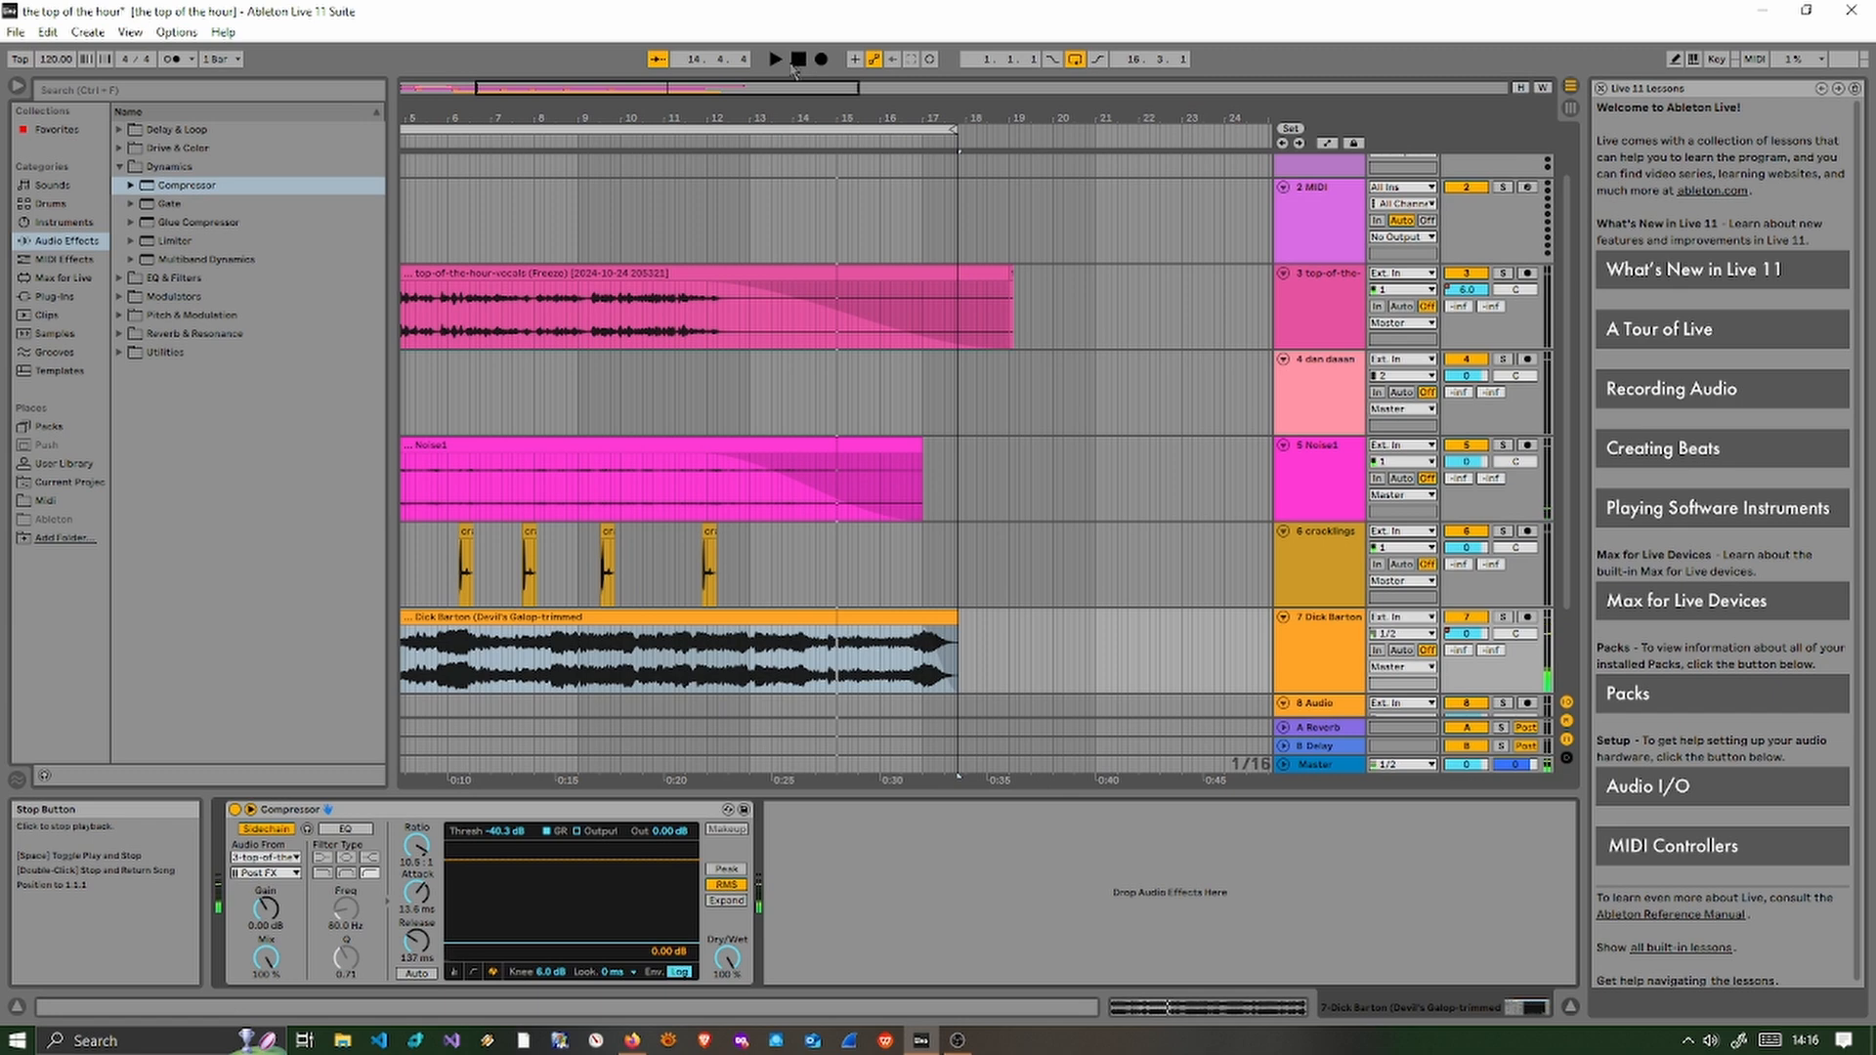
{"action": "left_click", "coordinate": [799, 61]}
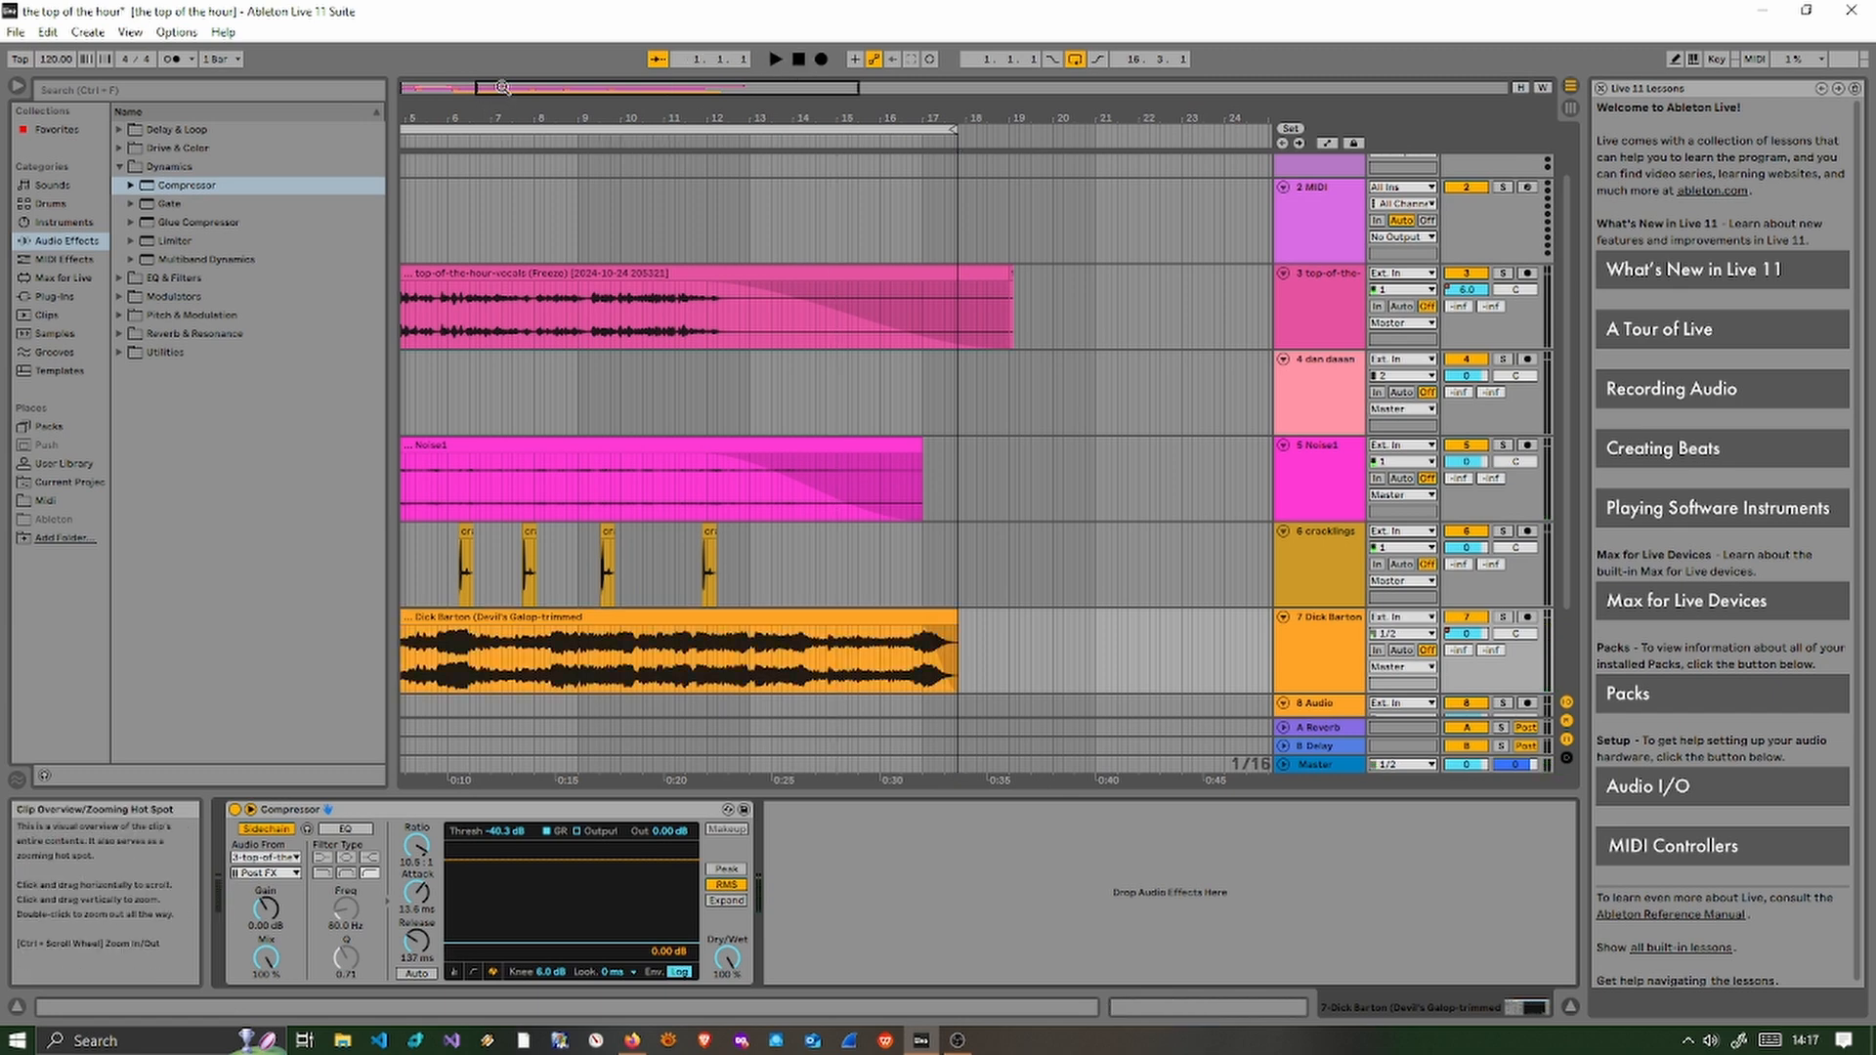
- Replay the arrangement from near the start and set the Compressor's release to 184 ms while listening, and stop playback
{"action": "left_click_drag", "start_coordinate": [503, 87], "coordinate": [427, 89]}
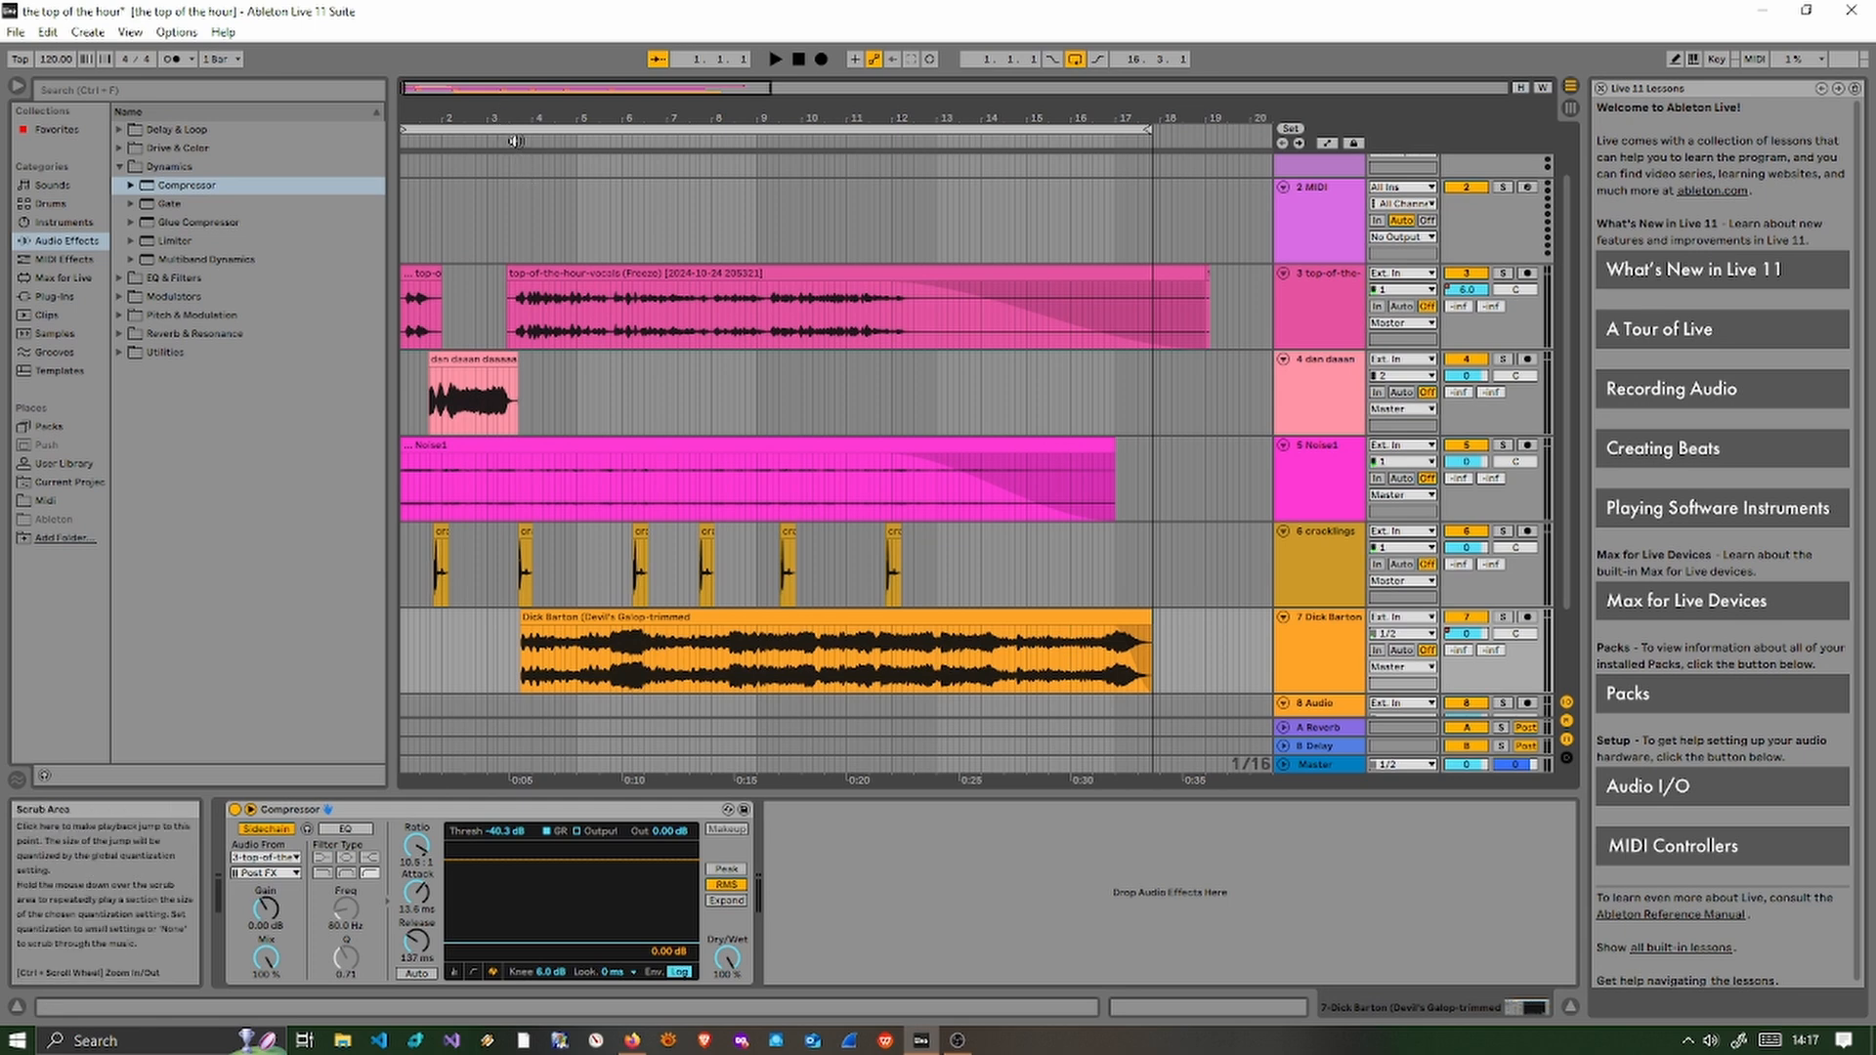
{"action": "left_click", "coordinate": [515, 141]}
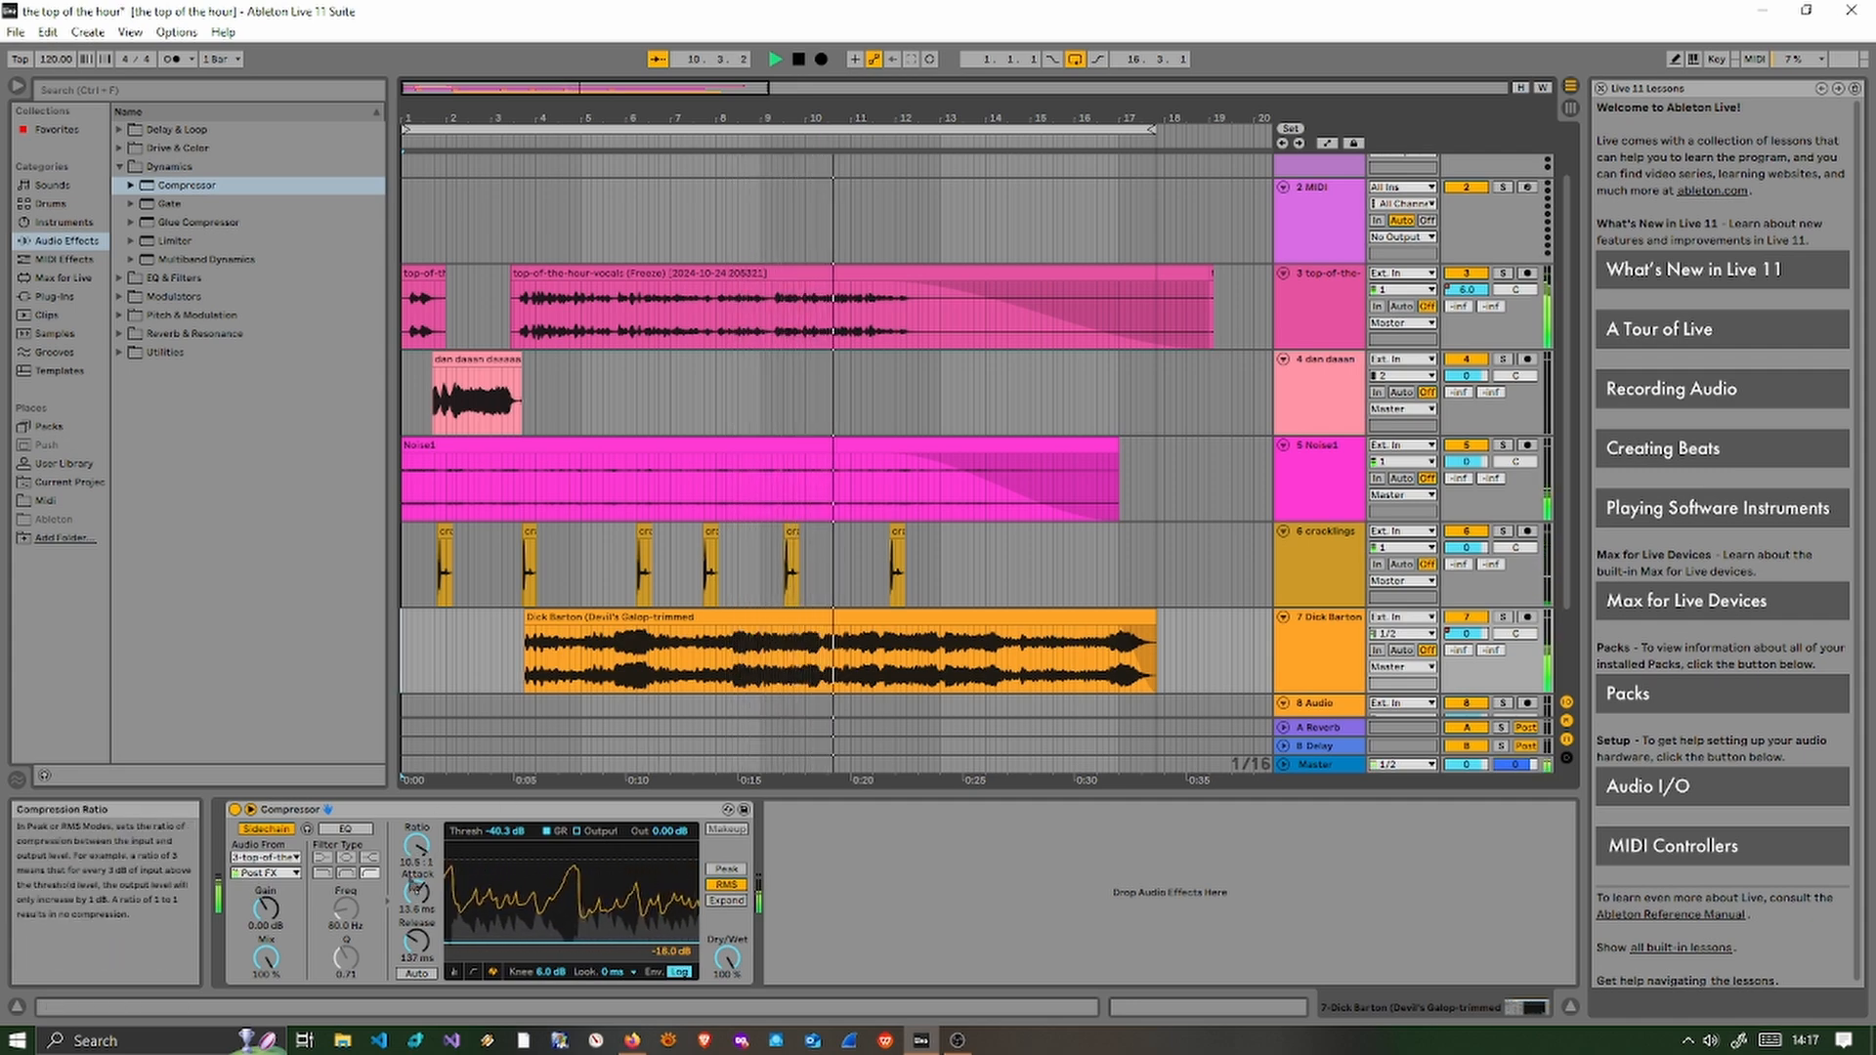
{"action": "left_click_drag", "start_coordinate": [417, 941], "coordinate": [417, 962]}
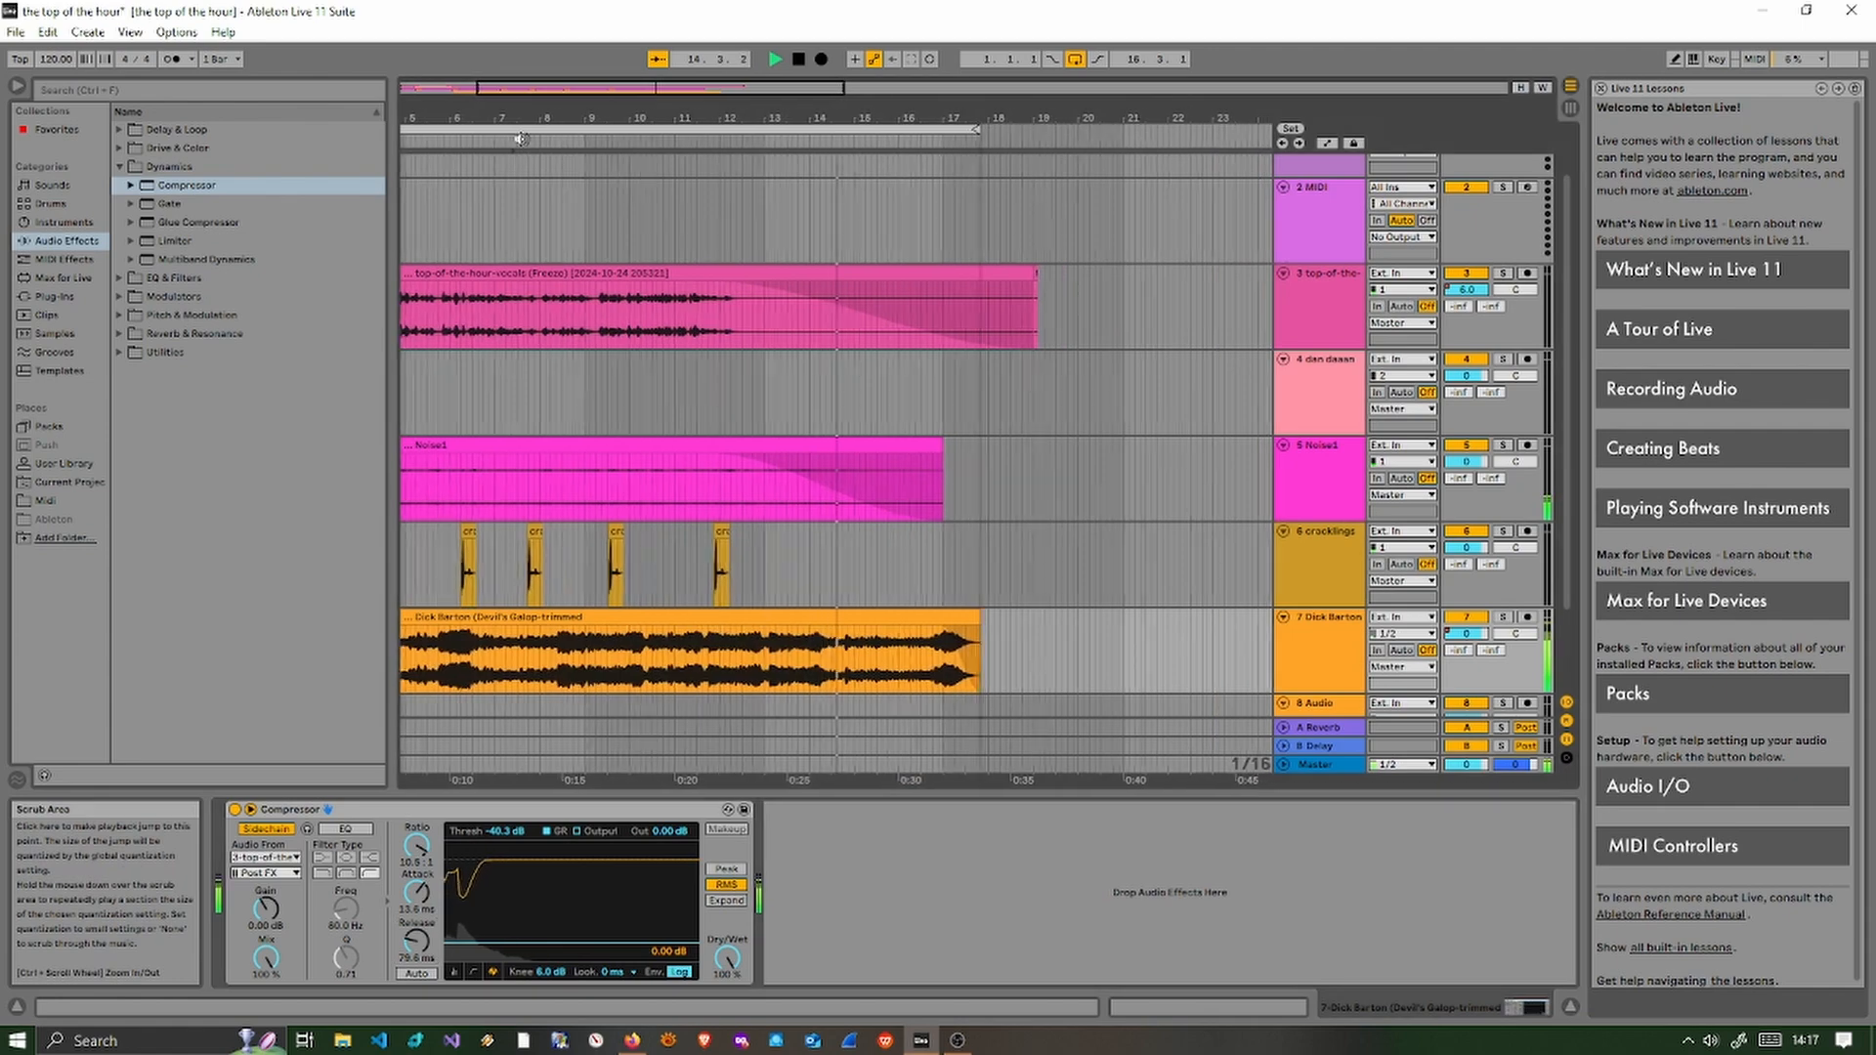
{"action": "left_click", "coordinate": [521, 139]}
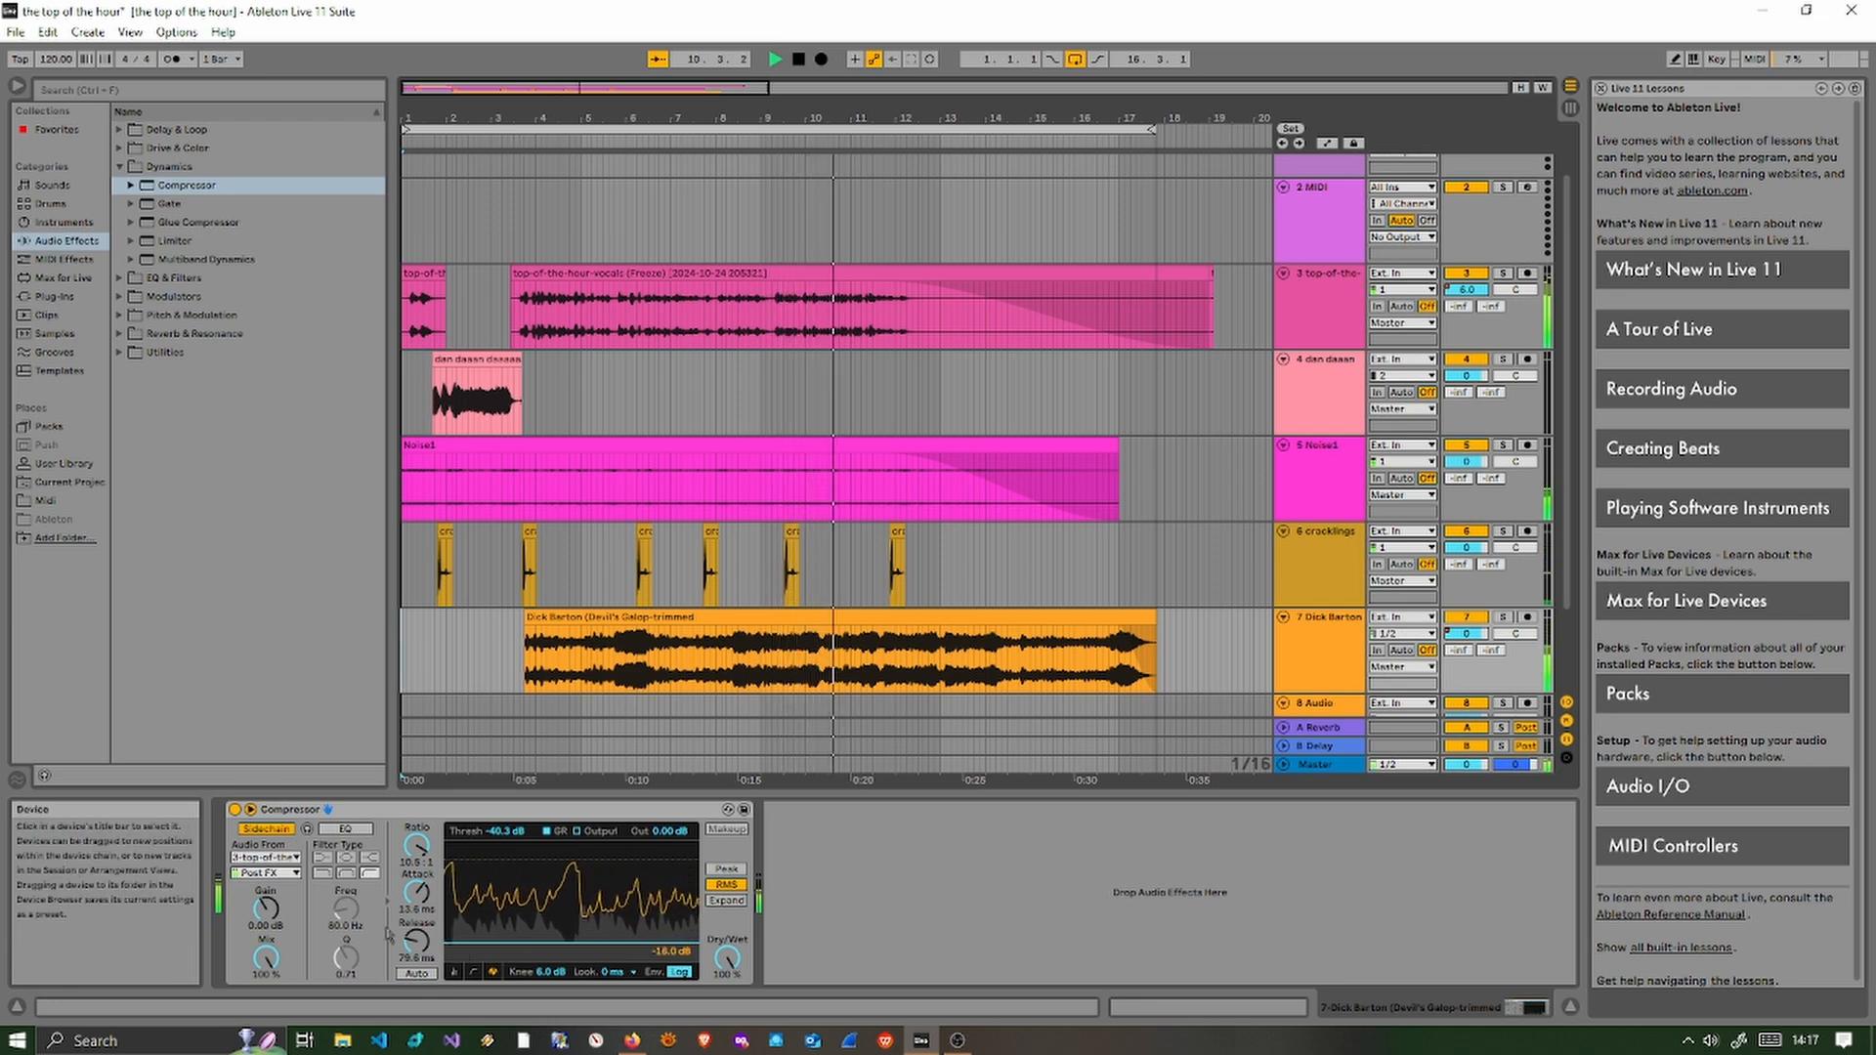
{"action": "left_click_drag", "start_coordinate": [417, 941], "coordinate": [416, 893]}
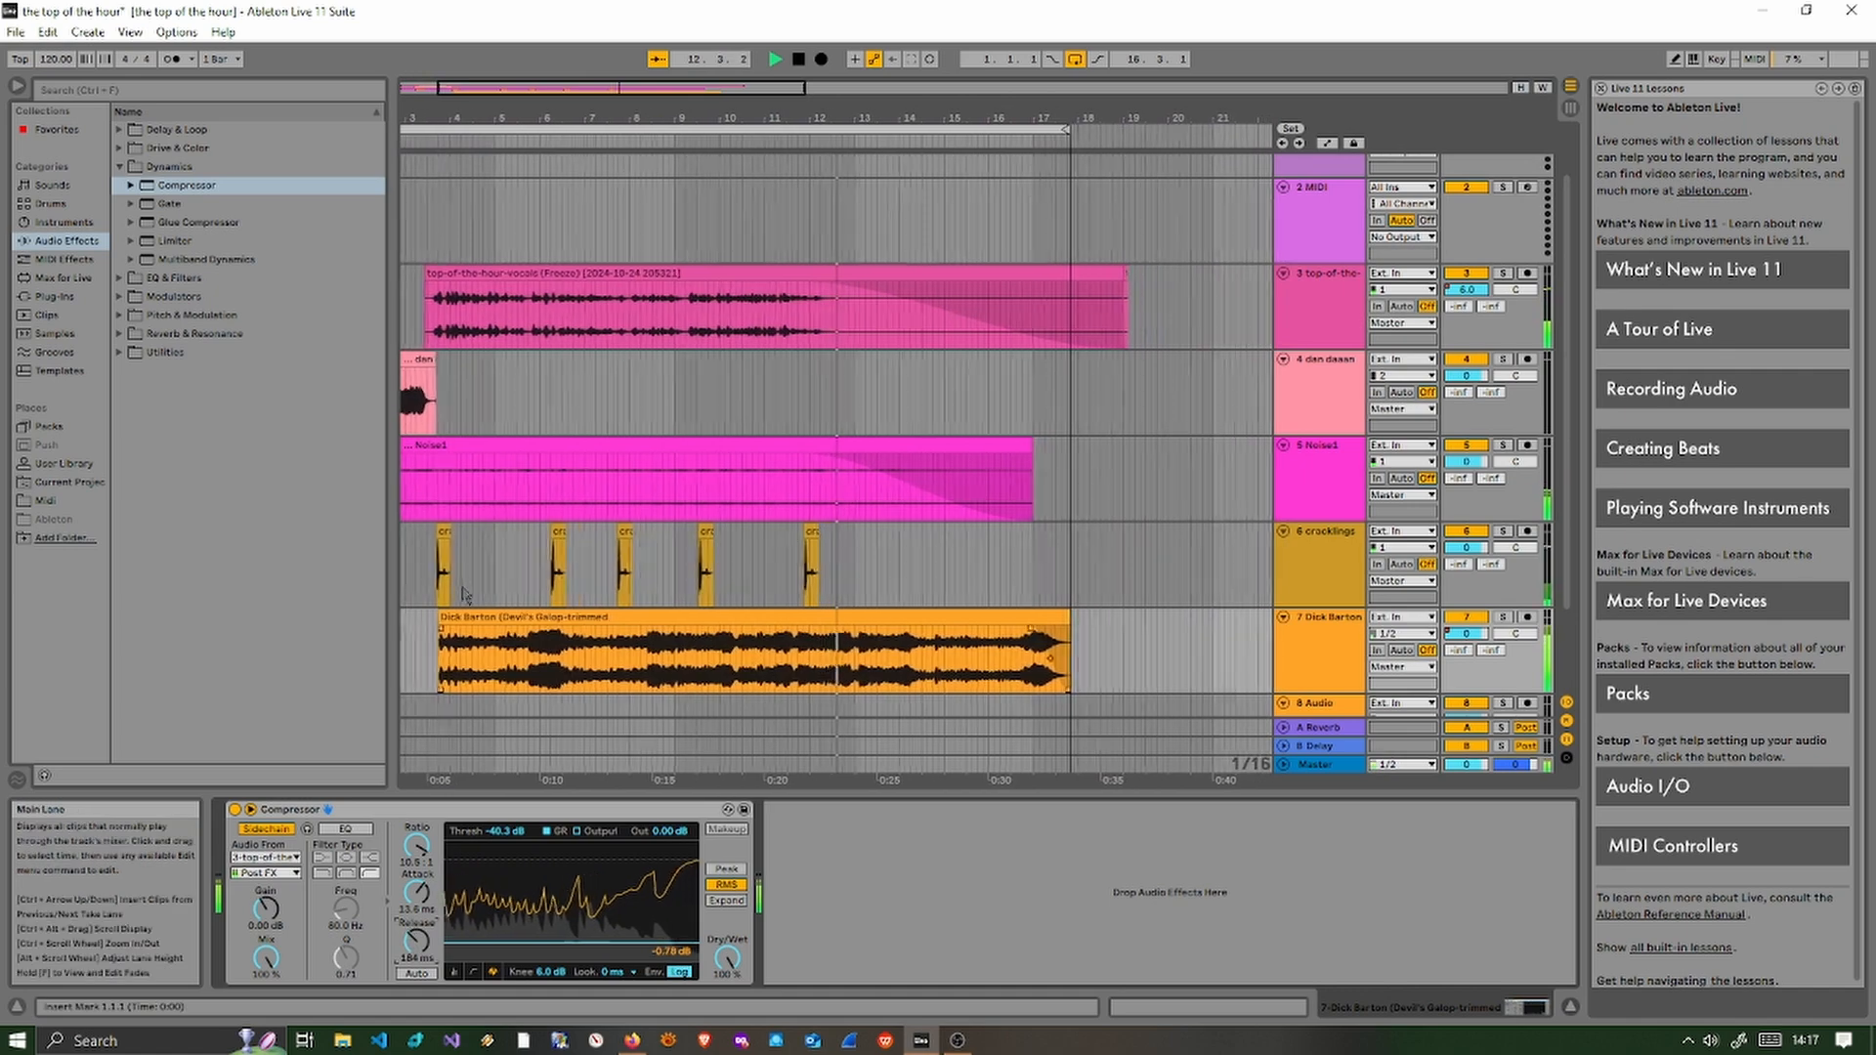
{"action": "left_click", "coordinate": [798, 60]}
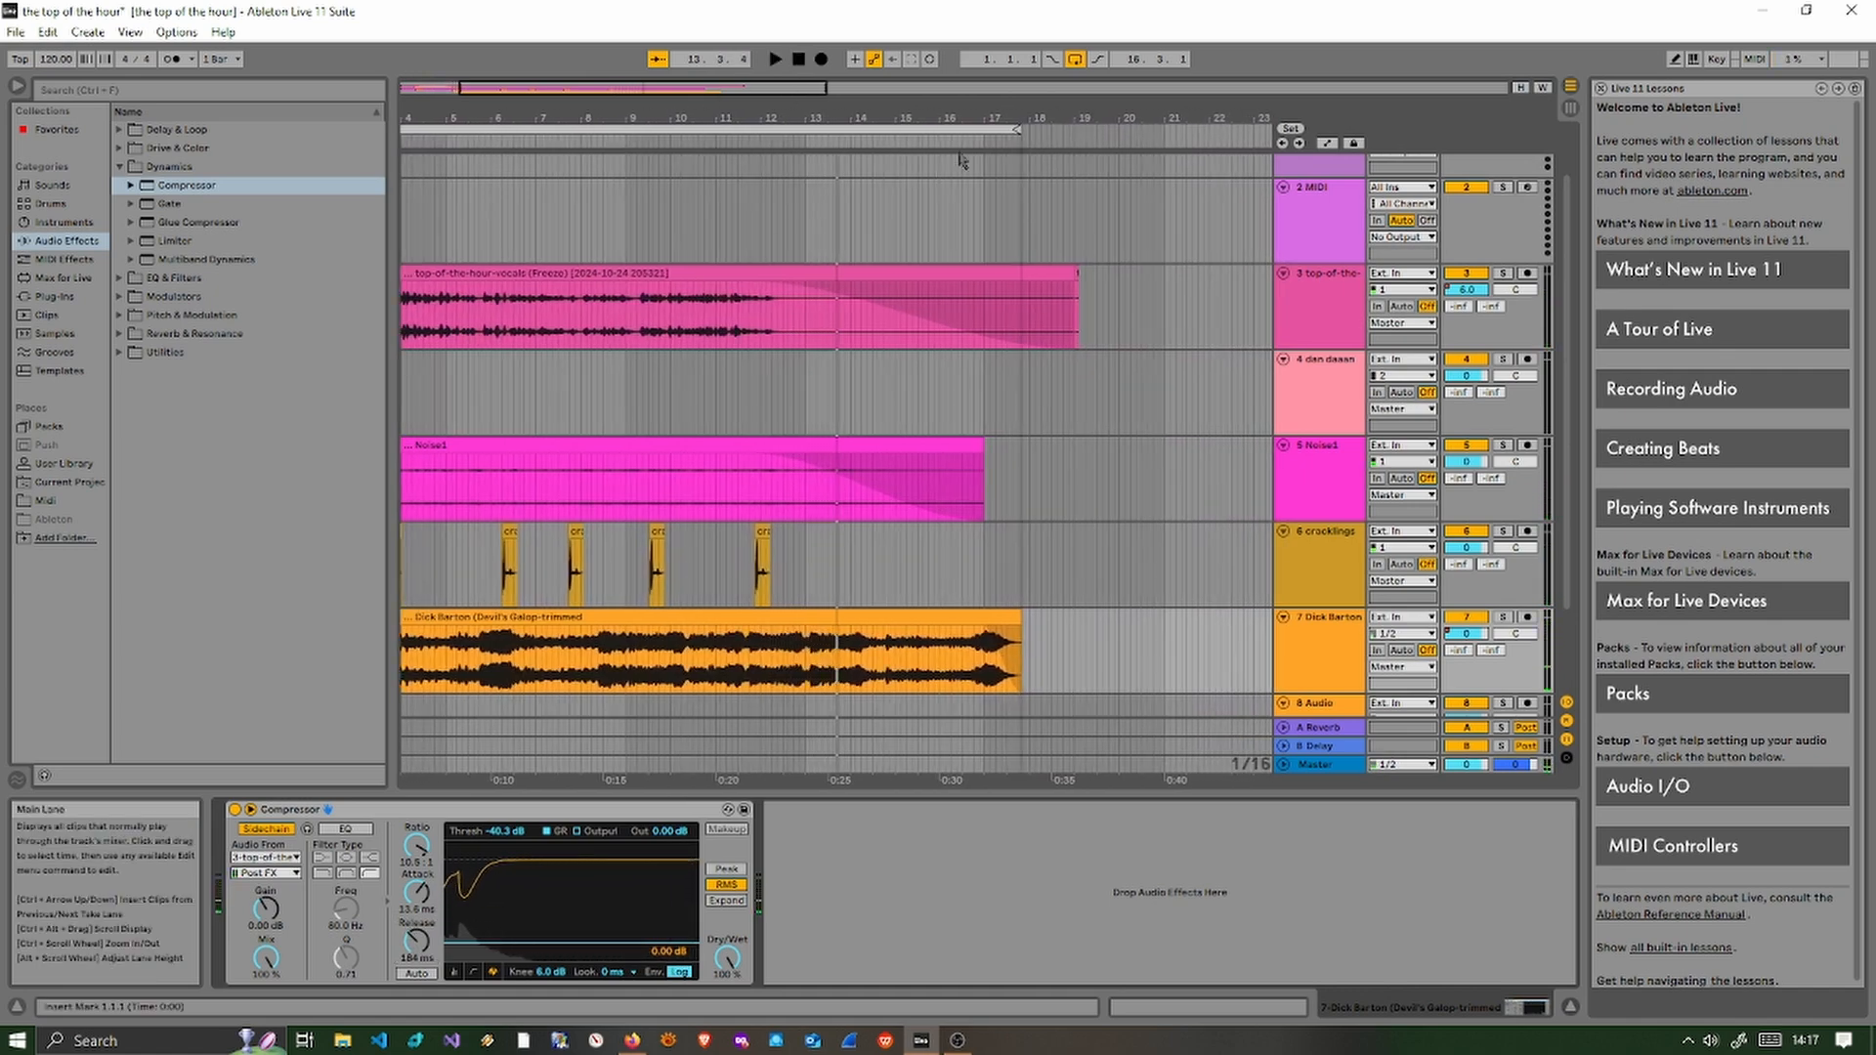
- Narrow the arrangement loop to start at 7.3.4 with a length of 1.3.3
{"action": "left_click_drag", "start_coordinate": [1016, 129], "coordinate": [771, 137]}
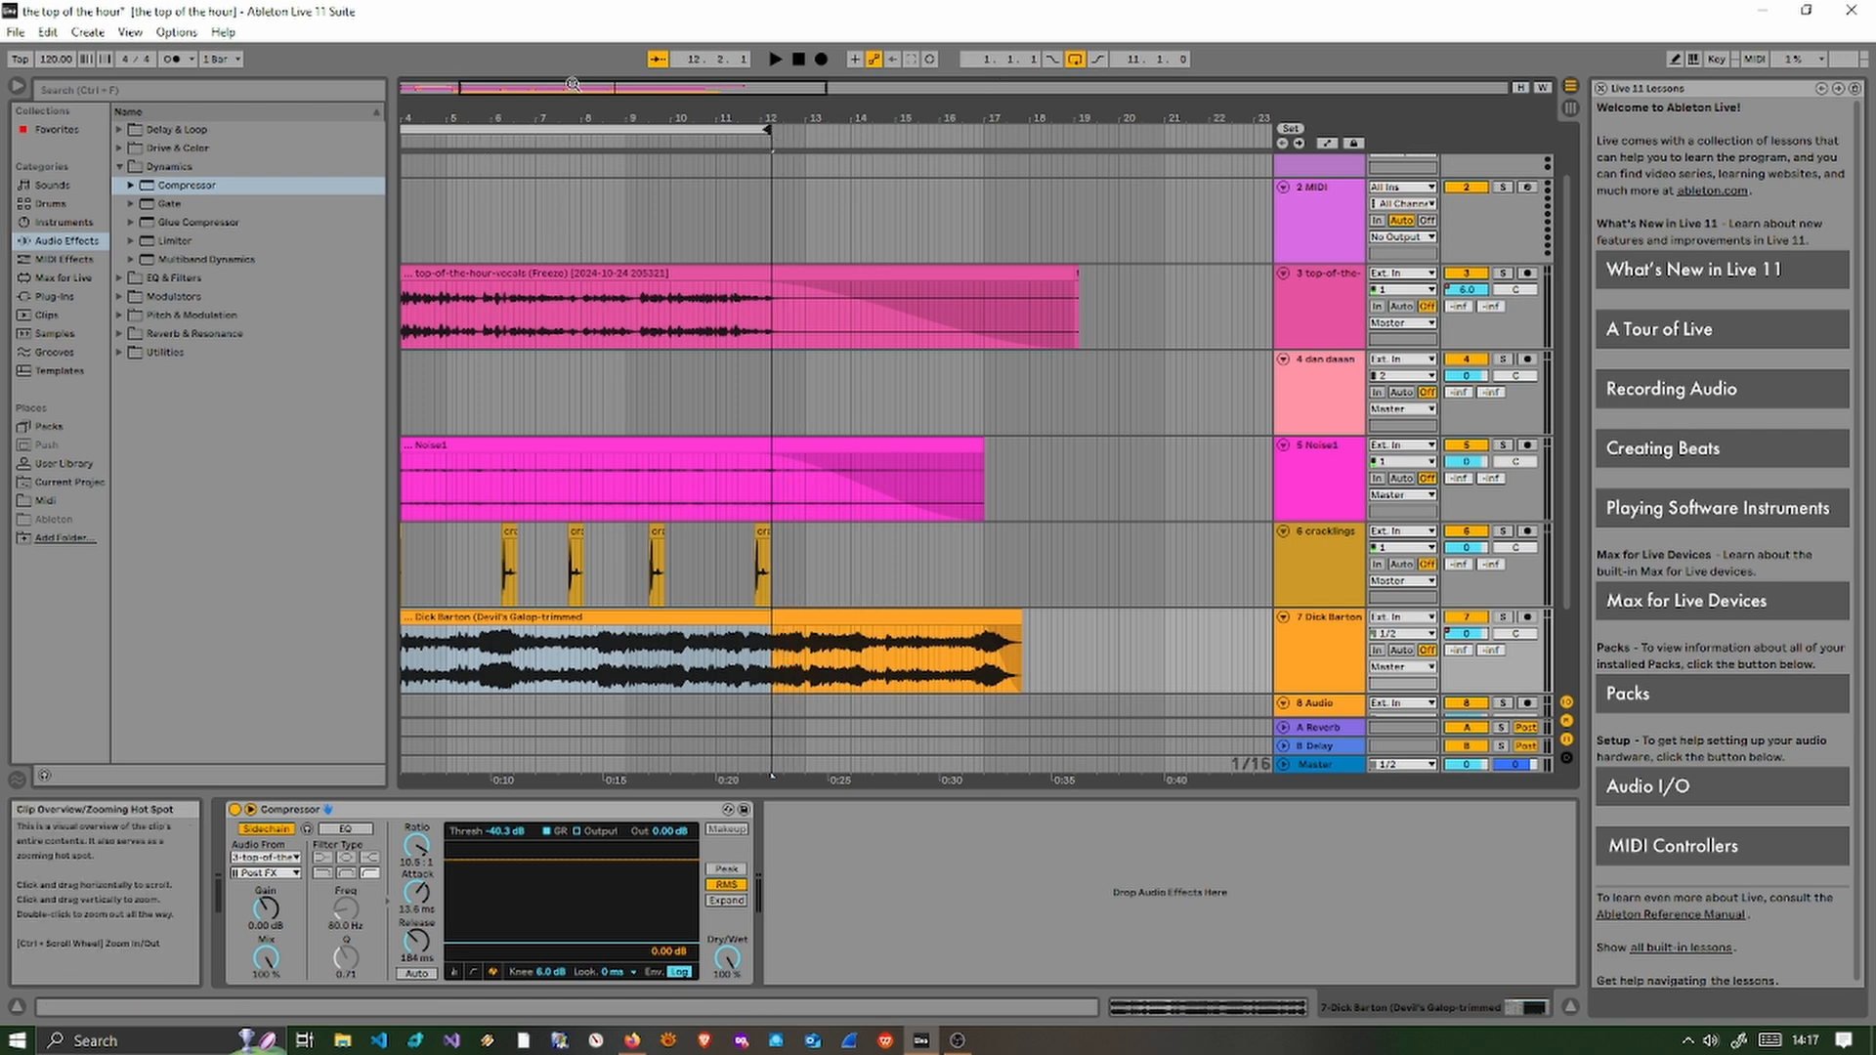
{"action": "left_click_drag", "start_coordinate": [572, 84], "coordinate": [515, 84]}
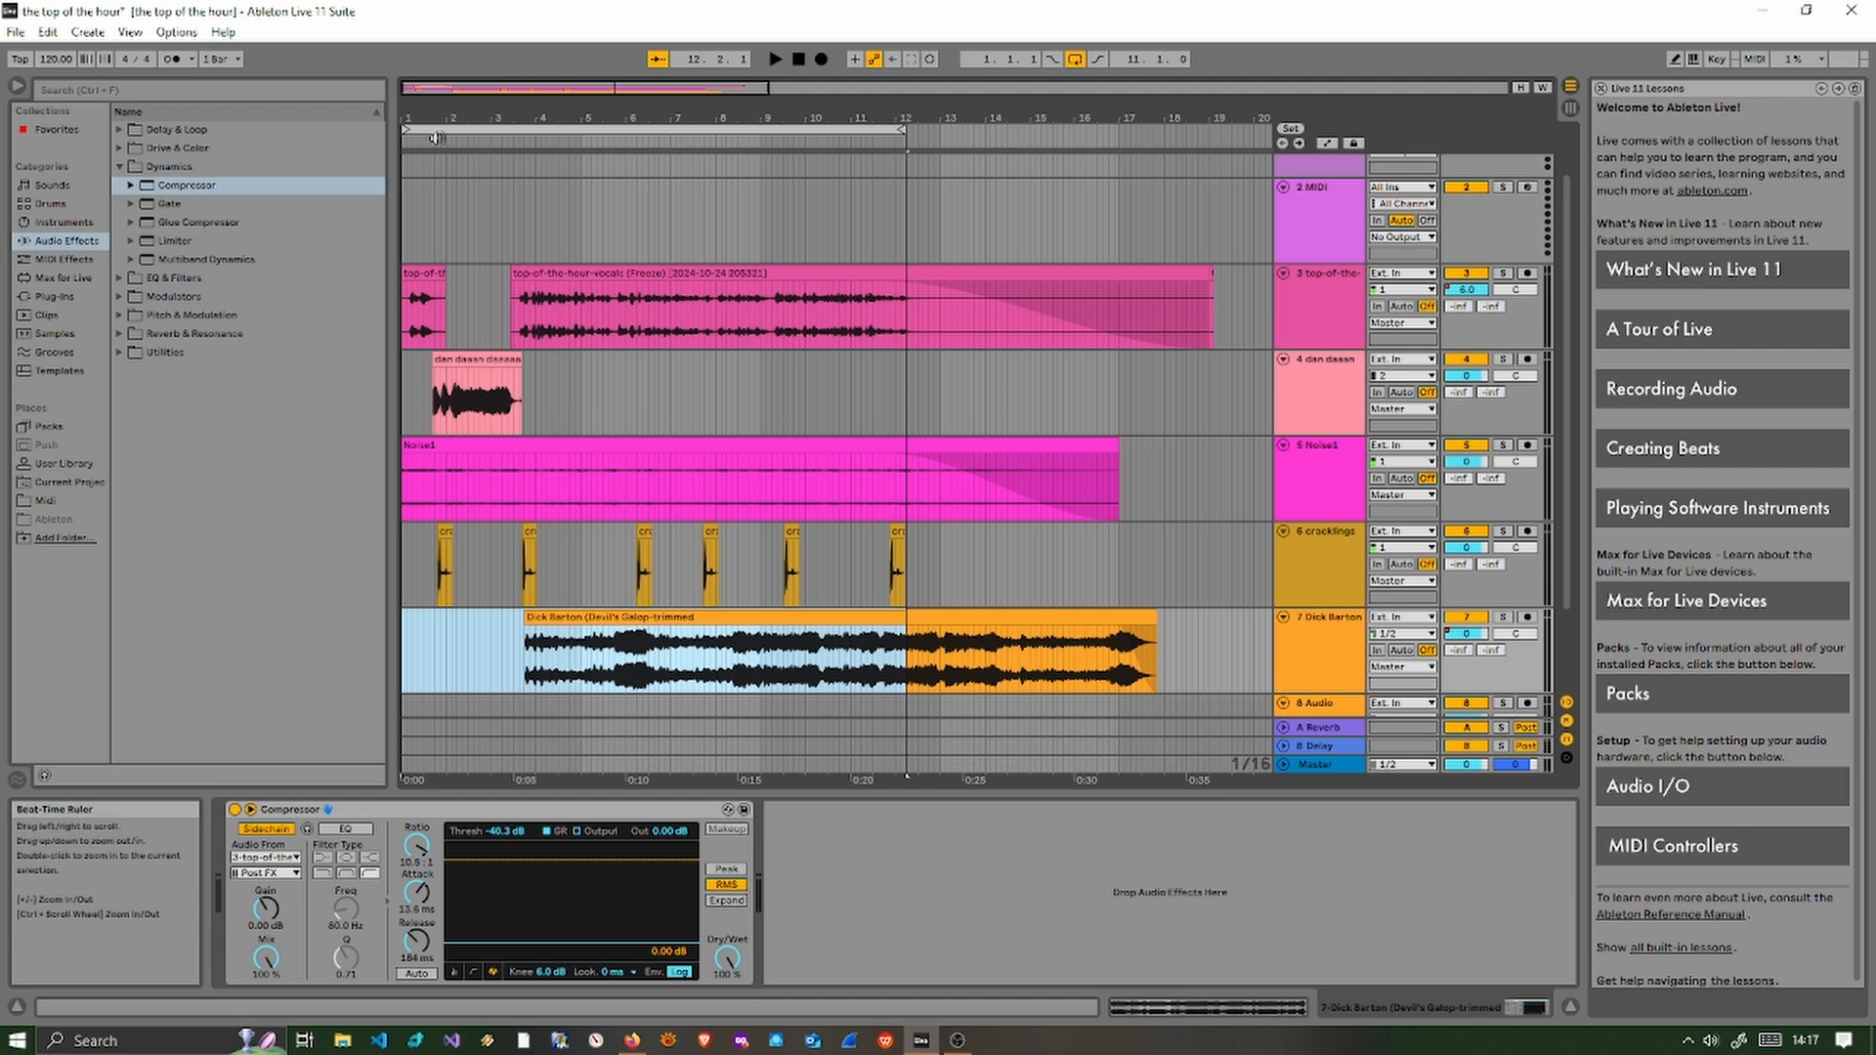
{"action": "left_click_drag", "start_coordinate": [407, 134], "coordinate": [629, 124]}
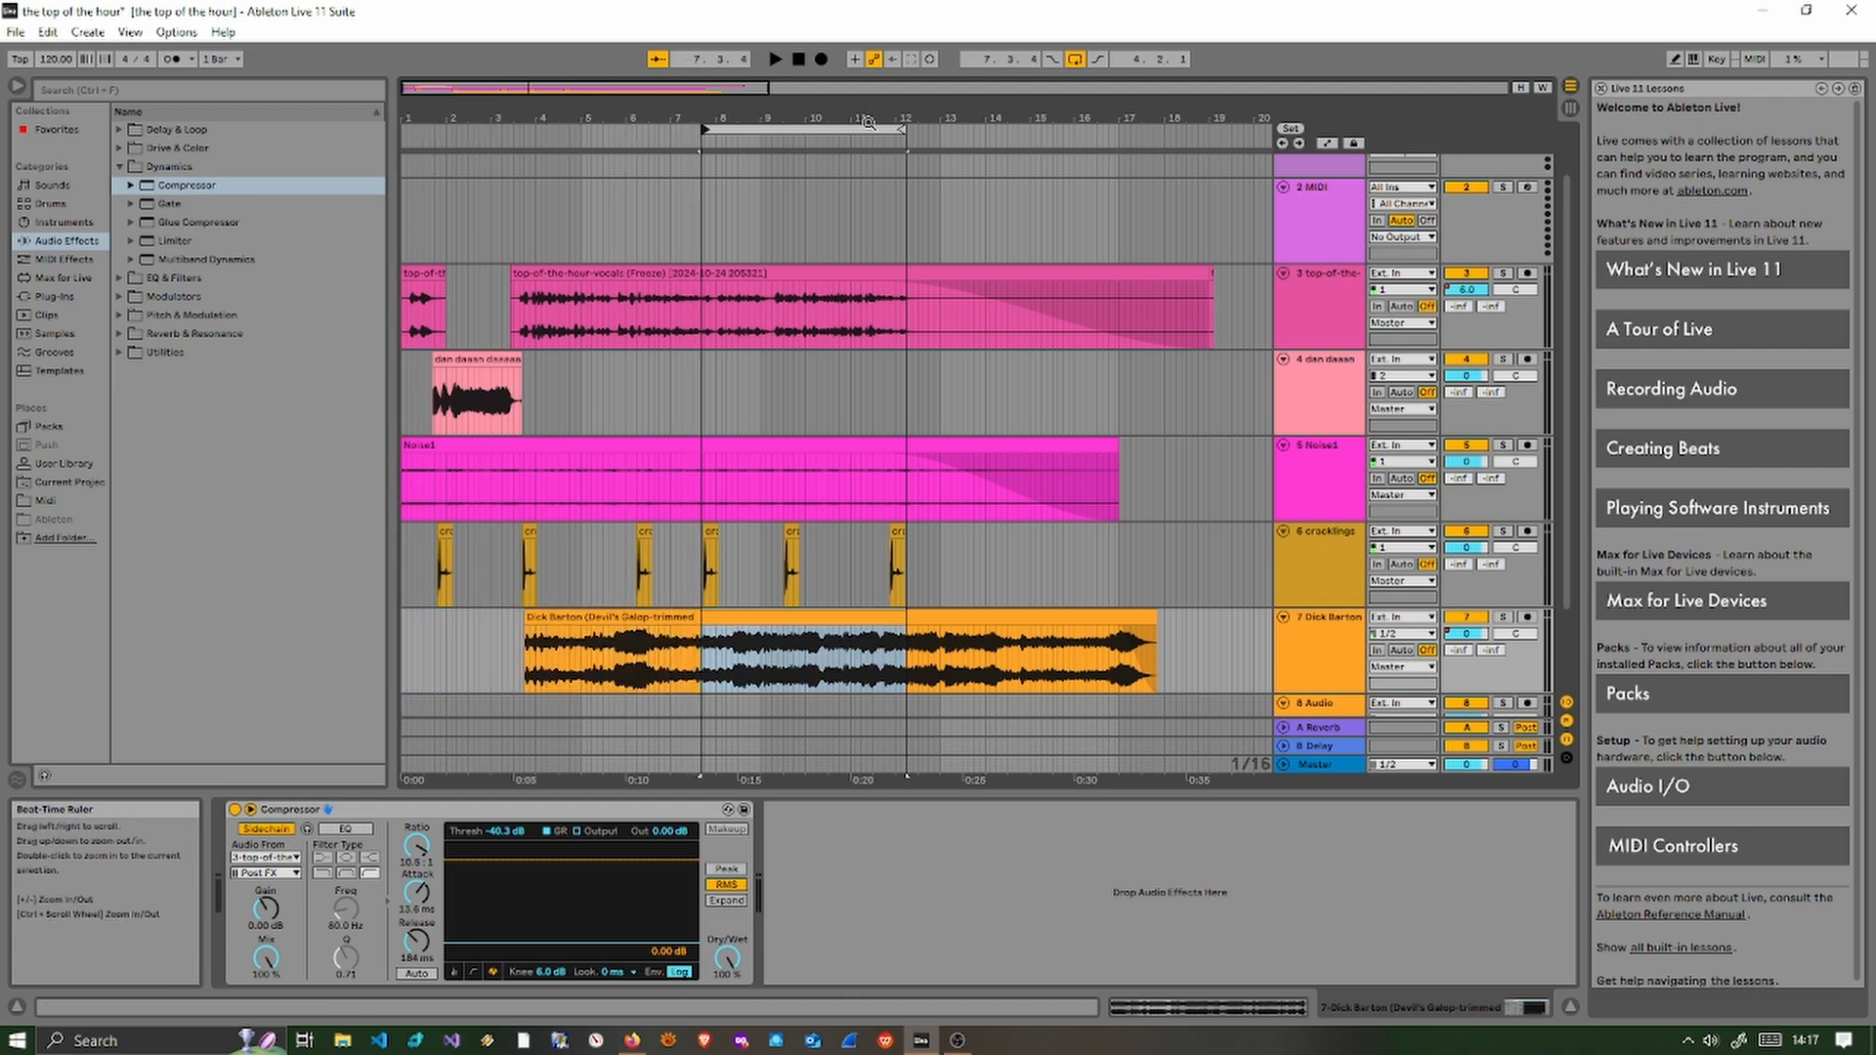
{"action": "left_click_drag", "start_coordinate": [895, 142], "coordinate": [788, 141]}
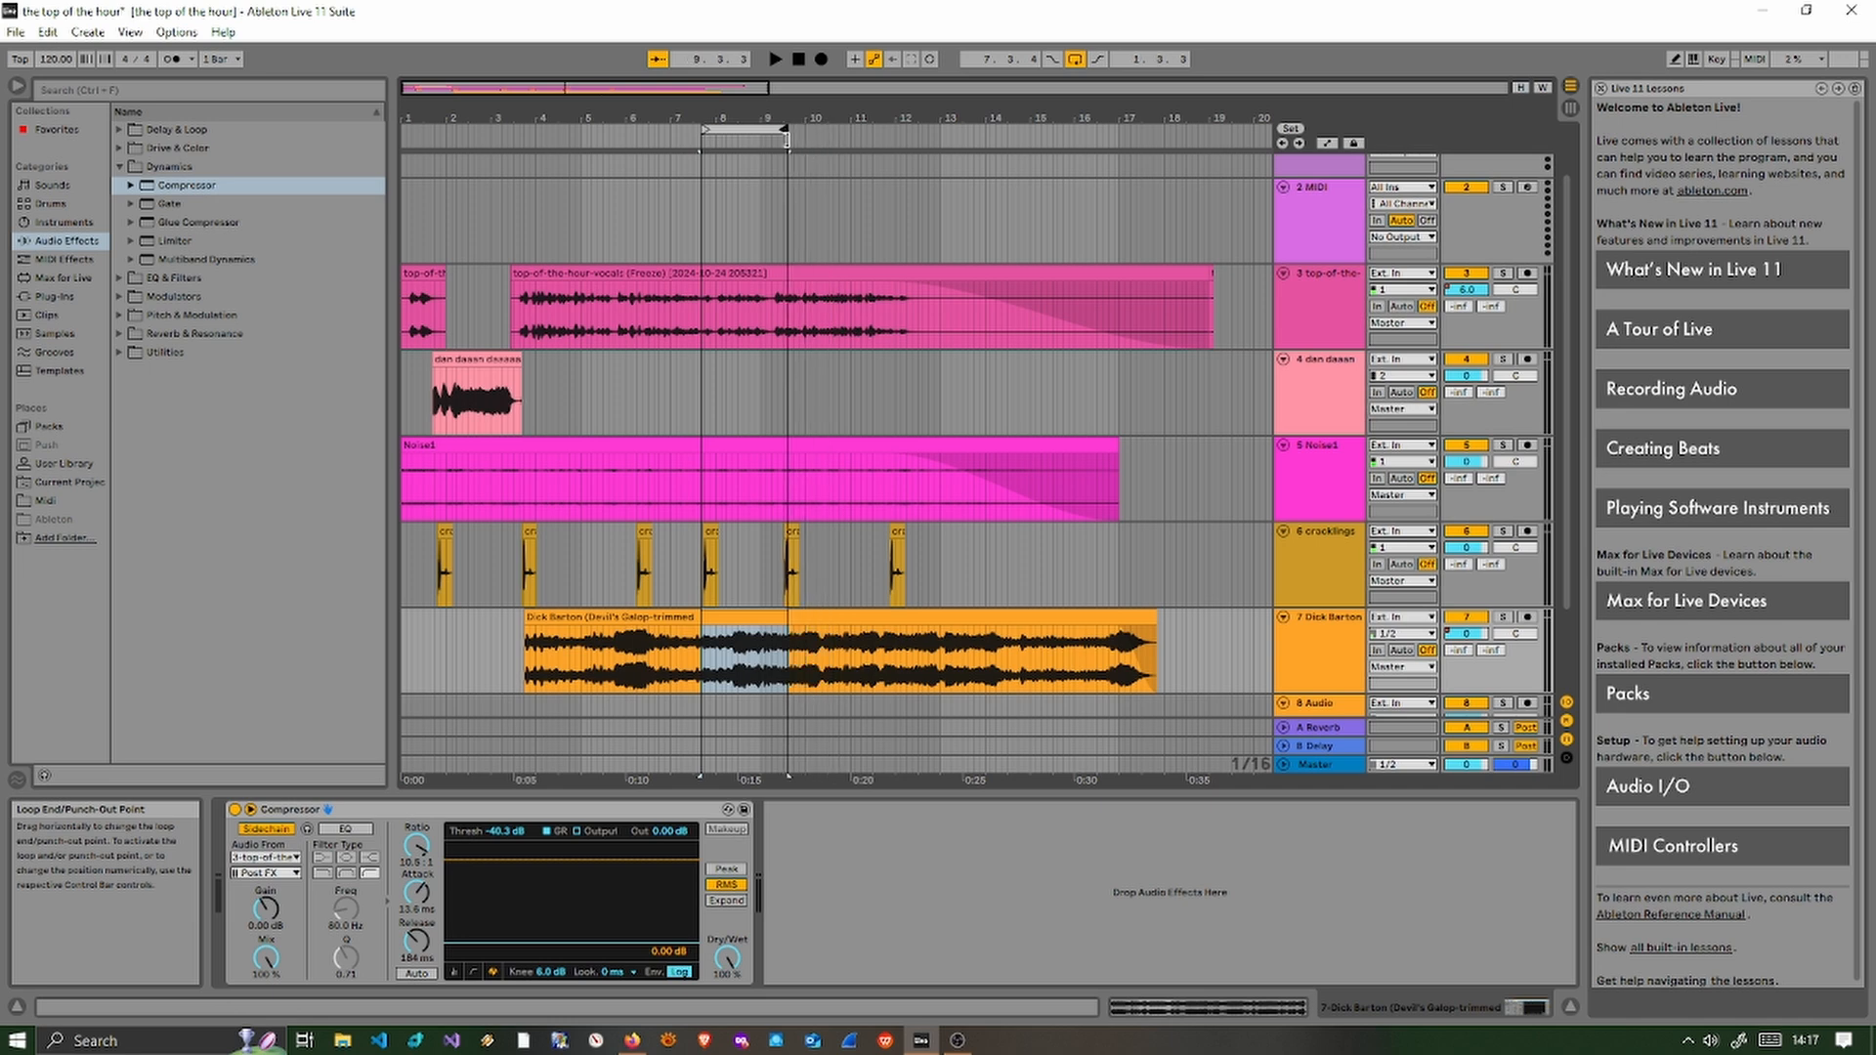
- Play with the loop widened to start at 6.4.4, and set the Compressor's ratio to 4.50:1 and attack to 58.9 ms
{"action": "left_click", "coordinate": [775, 59]}
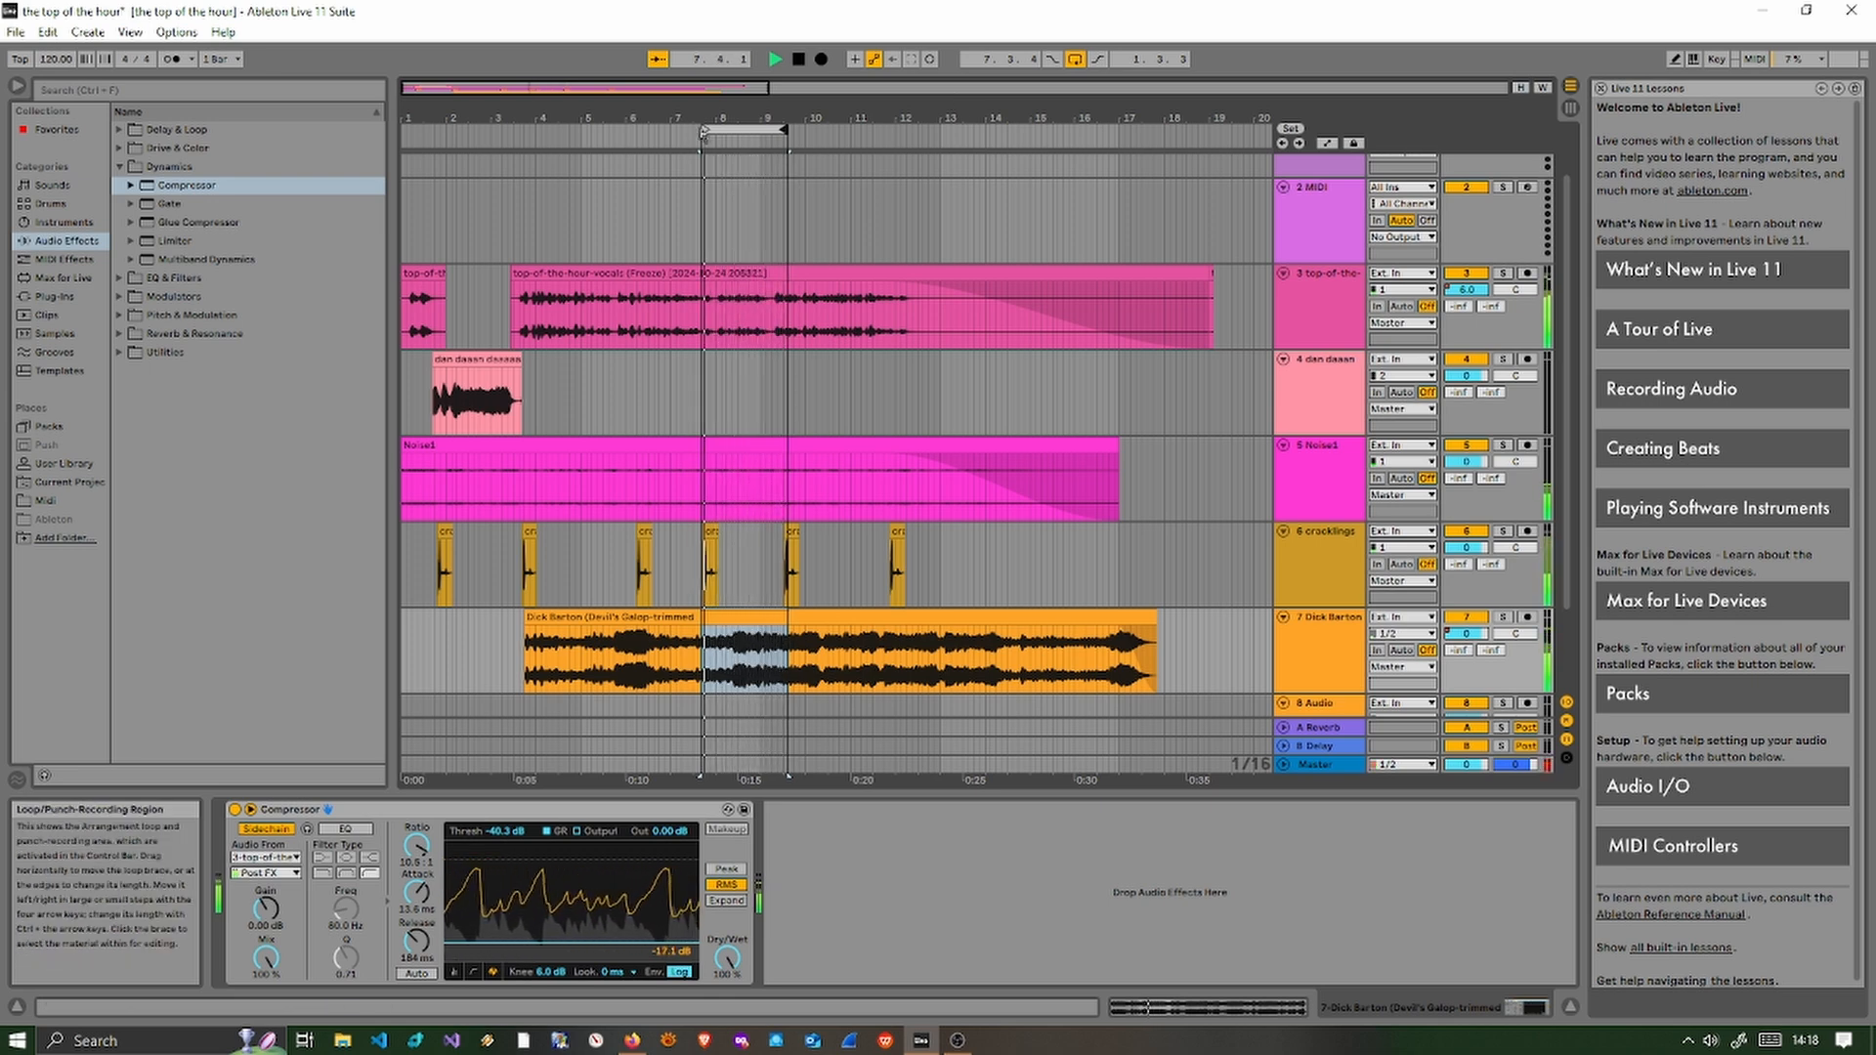
{"action": "left_click_drag", "start_coordinate": [705, 124], "coordinate": [671, 124]}
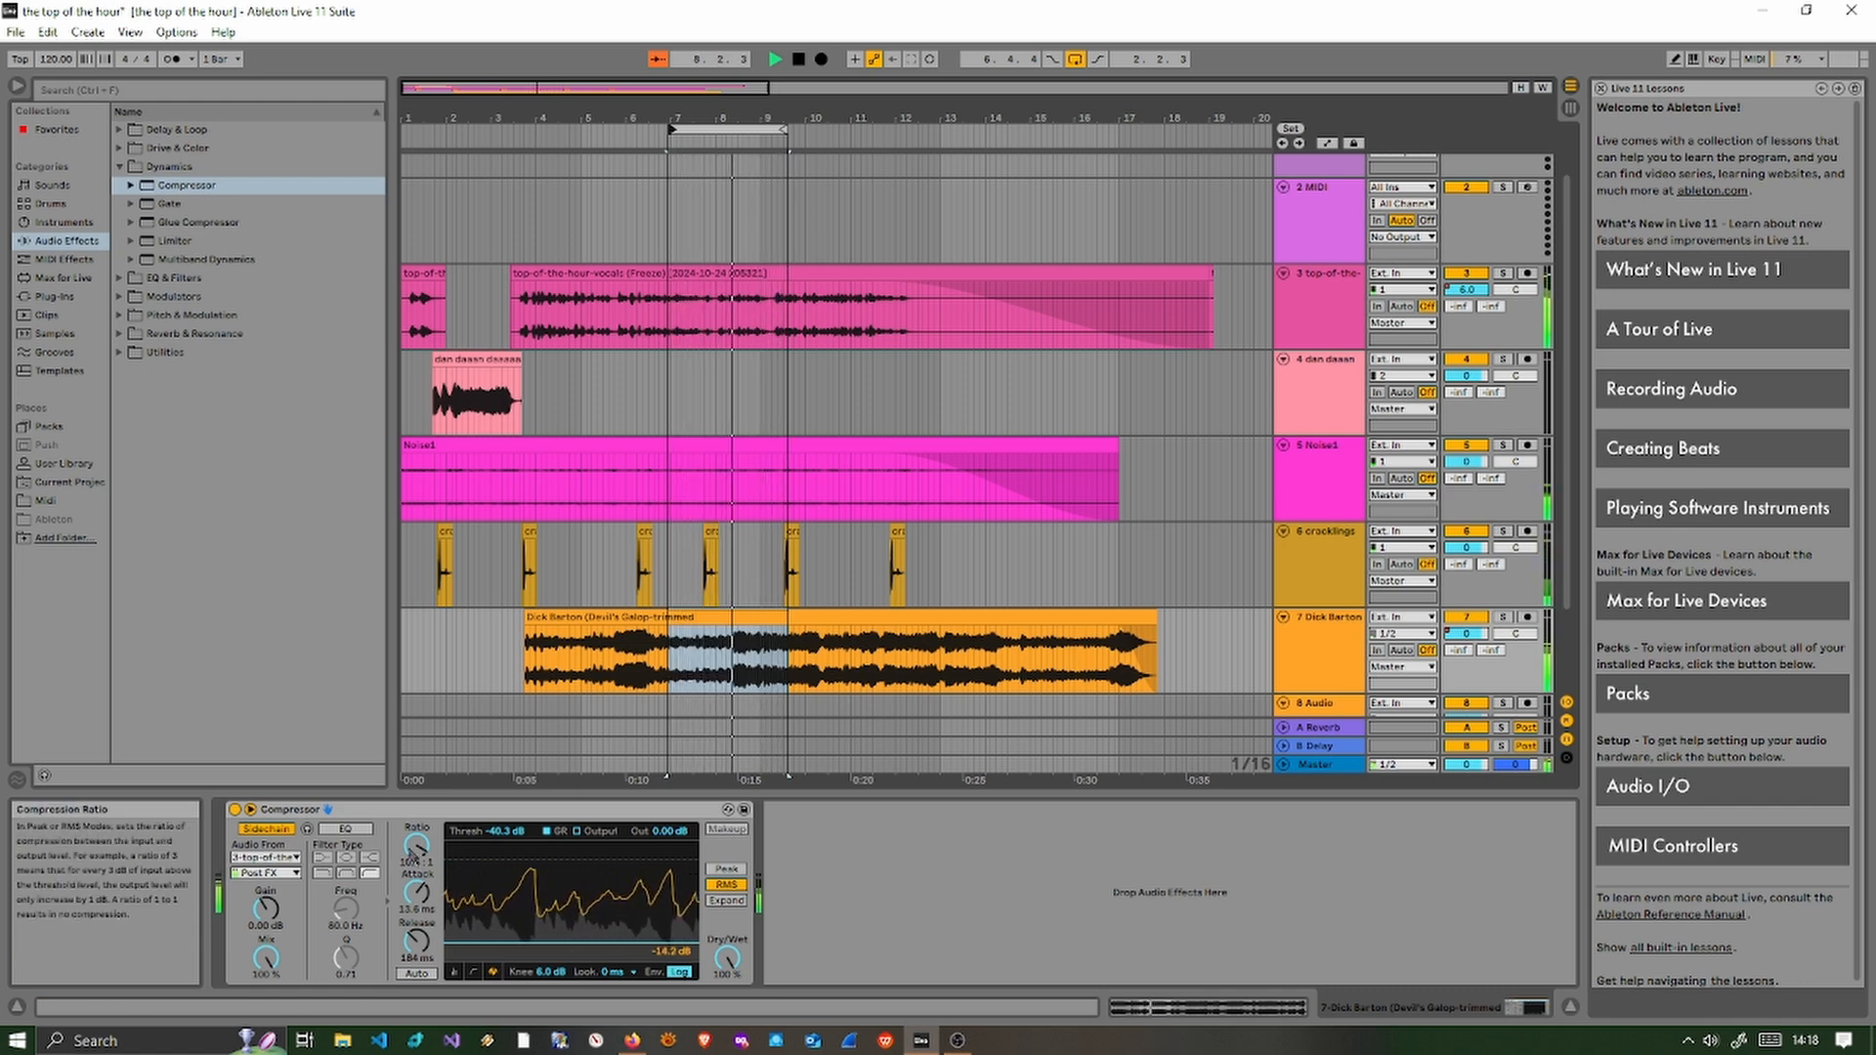
{"action": "left_click_drag", "start_coordinate": [411, 855], "coordinate": [411, 862]}
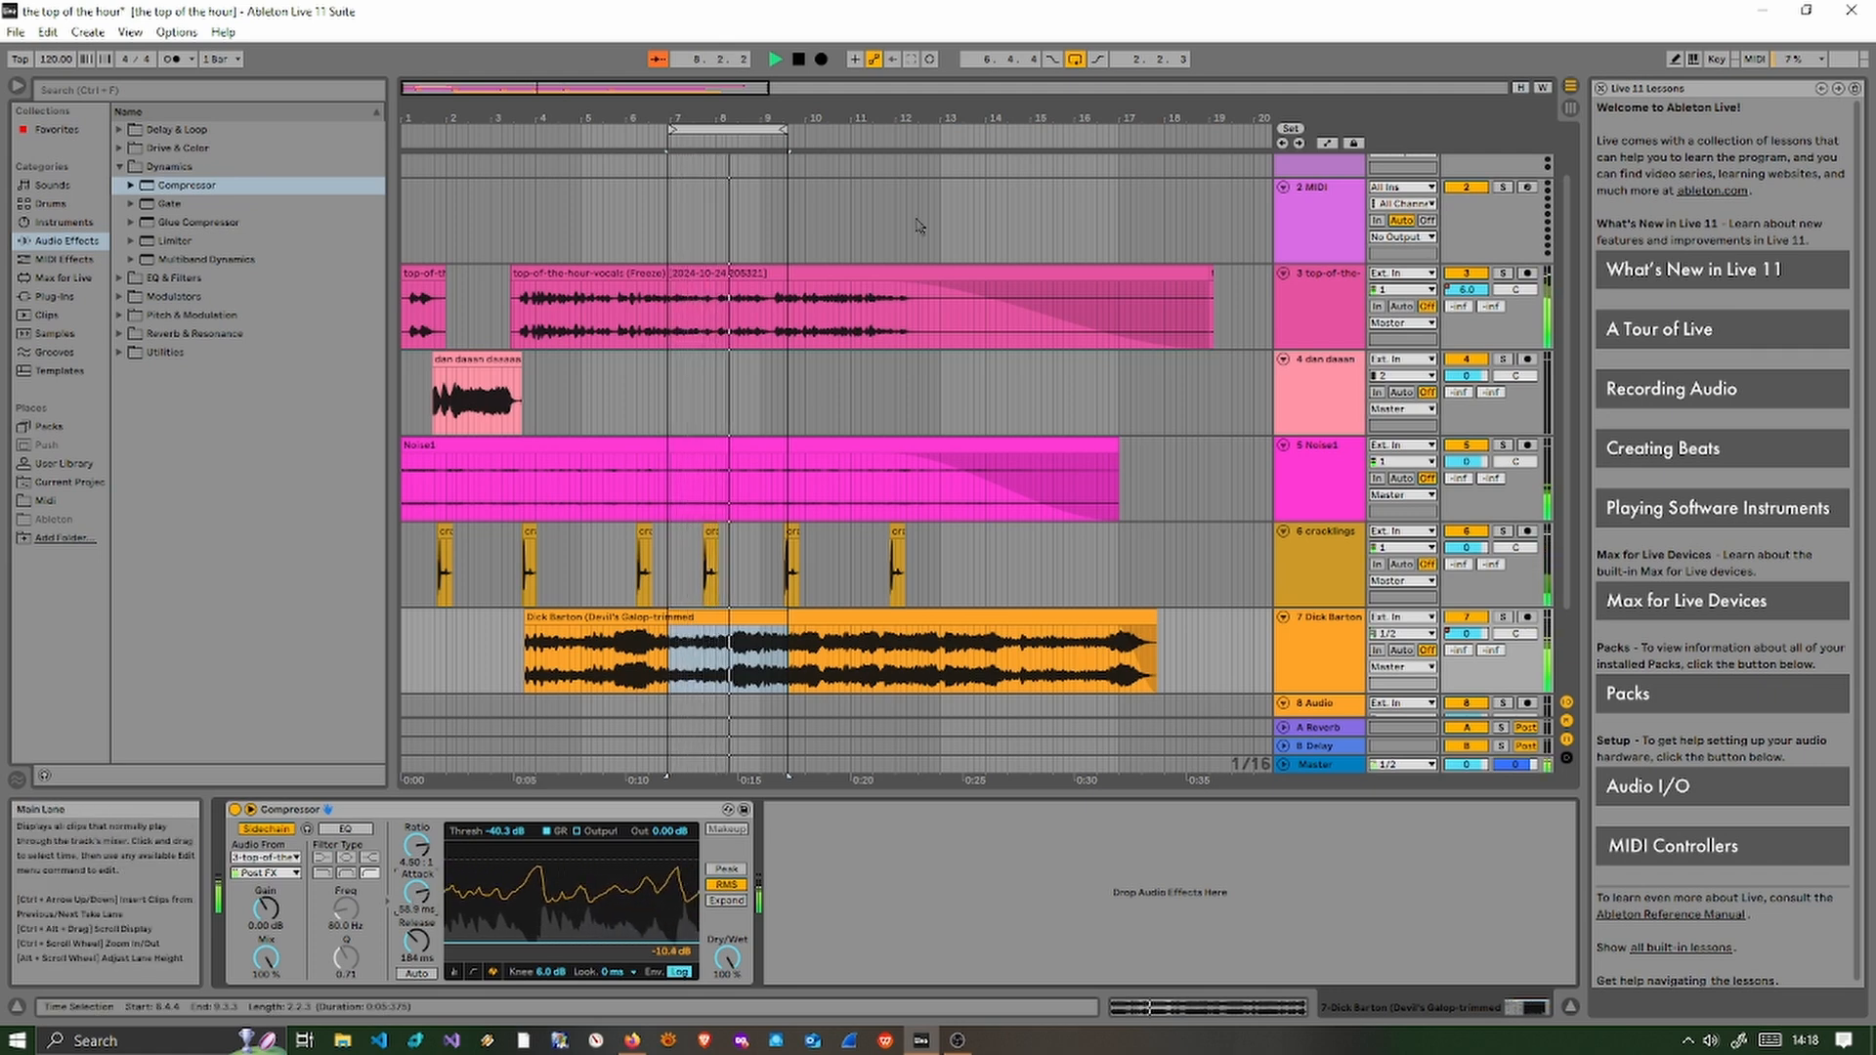
{"action": "left_click", "coordinate": [798, 61]}
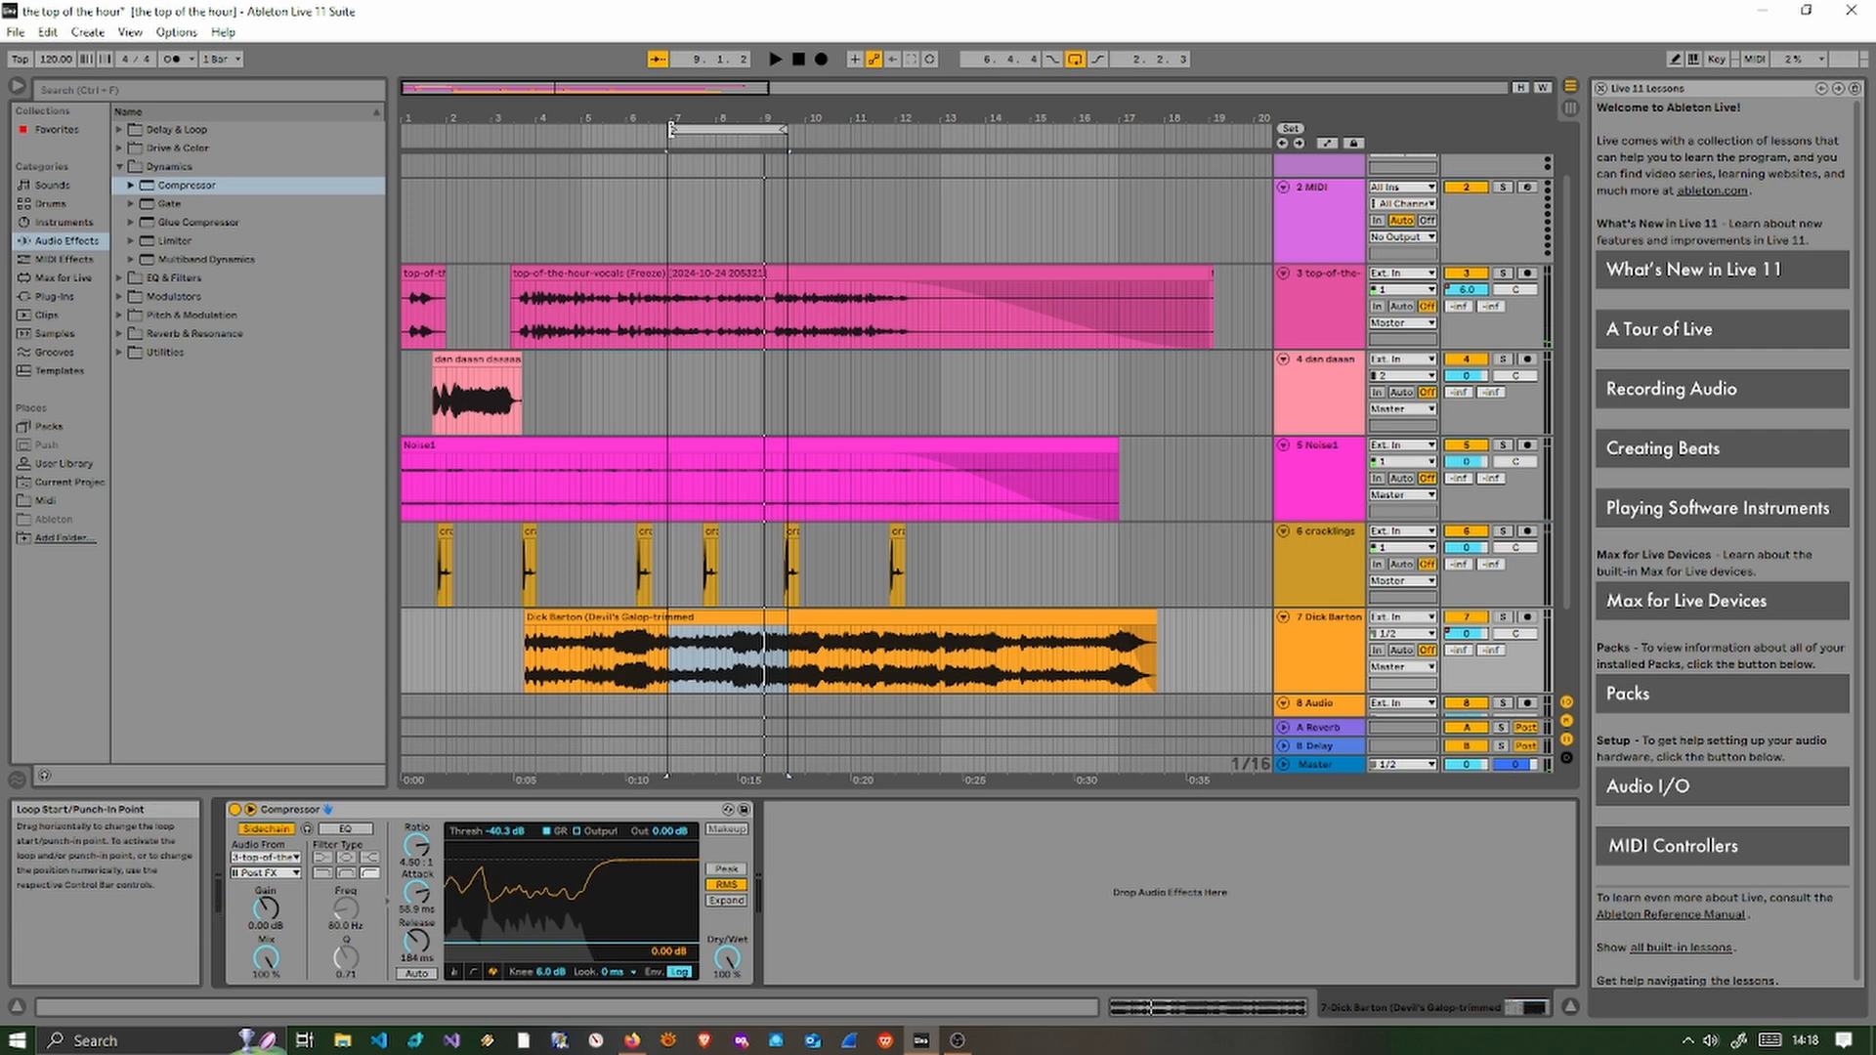
- Loop from 3.3.1 over a length of 9.0.1 and, during playback, switch the Compressor to Peak mode with a 6.63:1 ratio
{"action": "left_click_drag", "start_coordinate": [673, 130], "coordinate": [515, 130]}
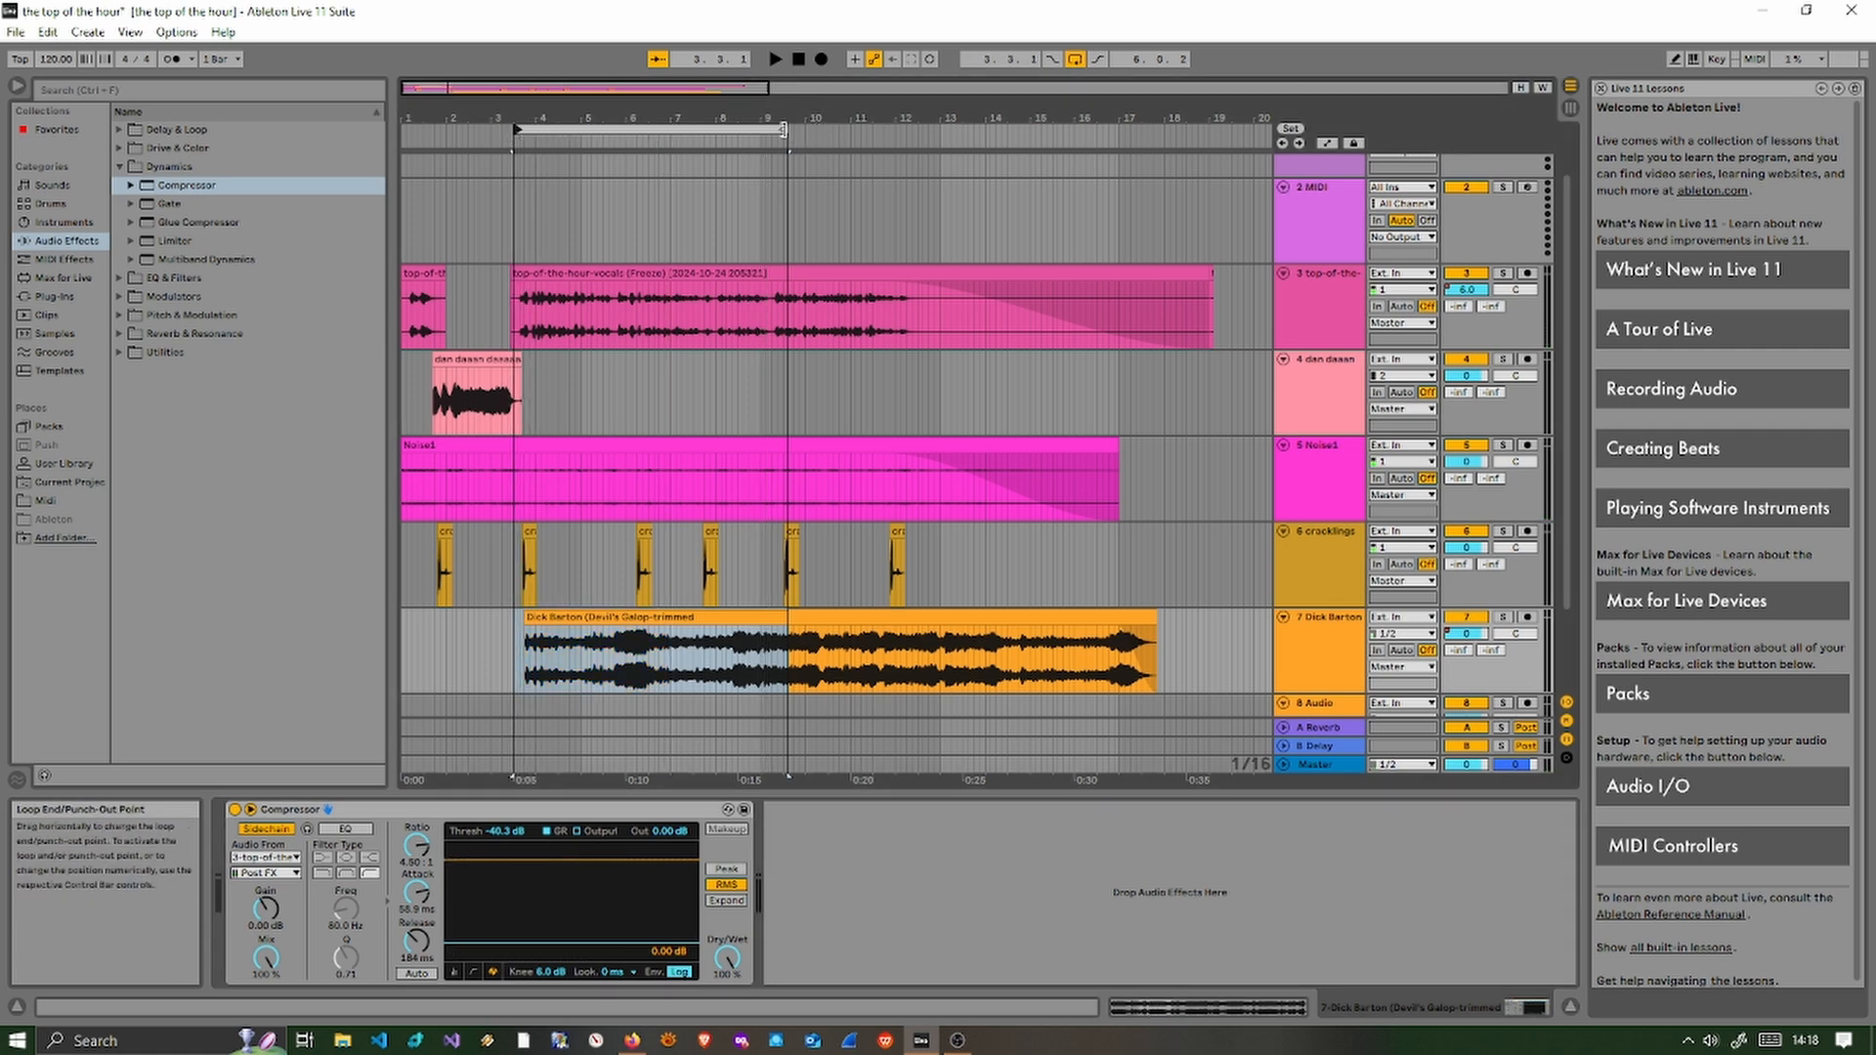
{"action": "left_click_drag", "start_coordinate": [784, 130], "coordinate": [918, 129]}
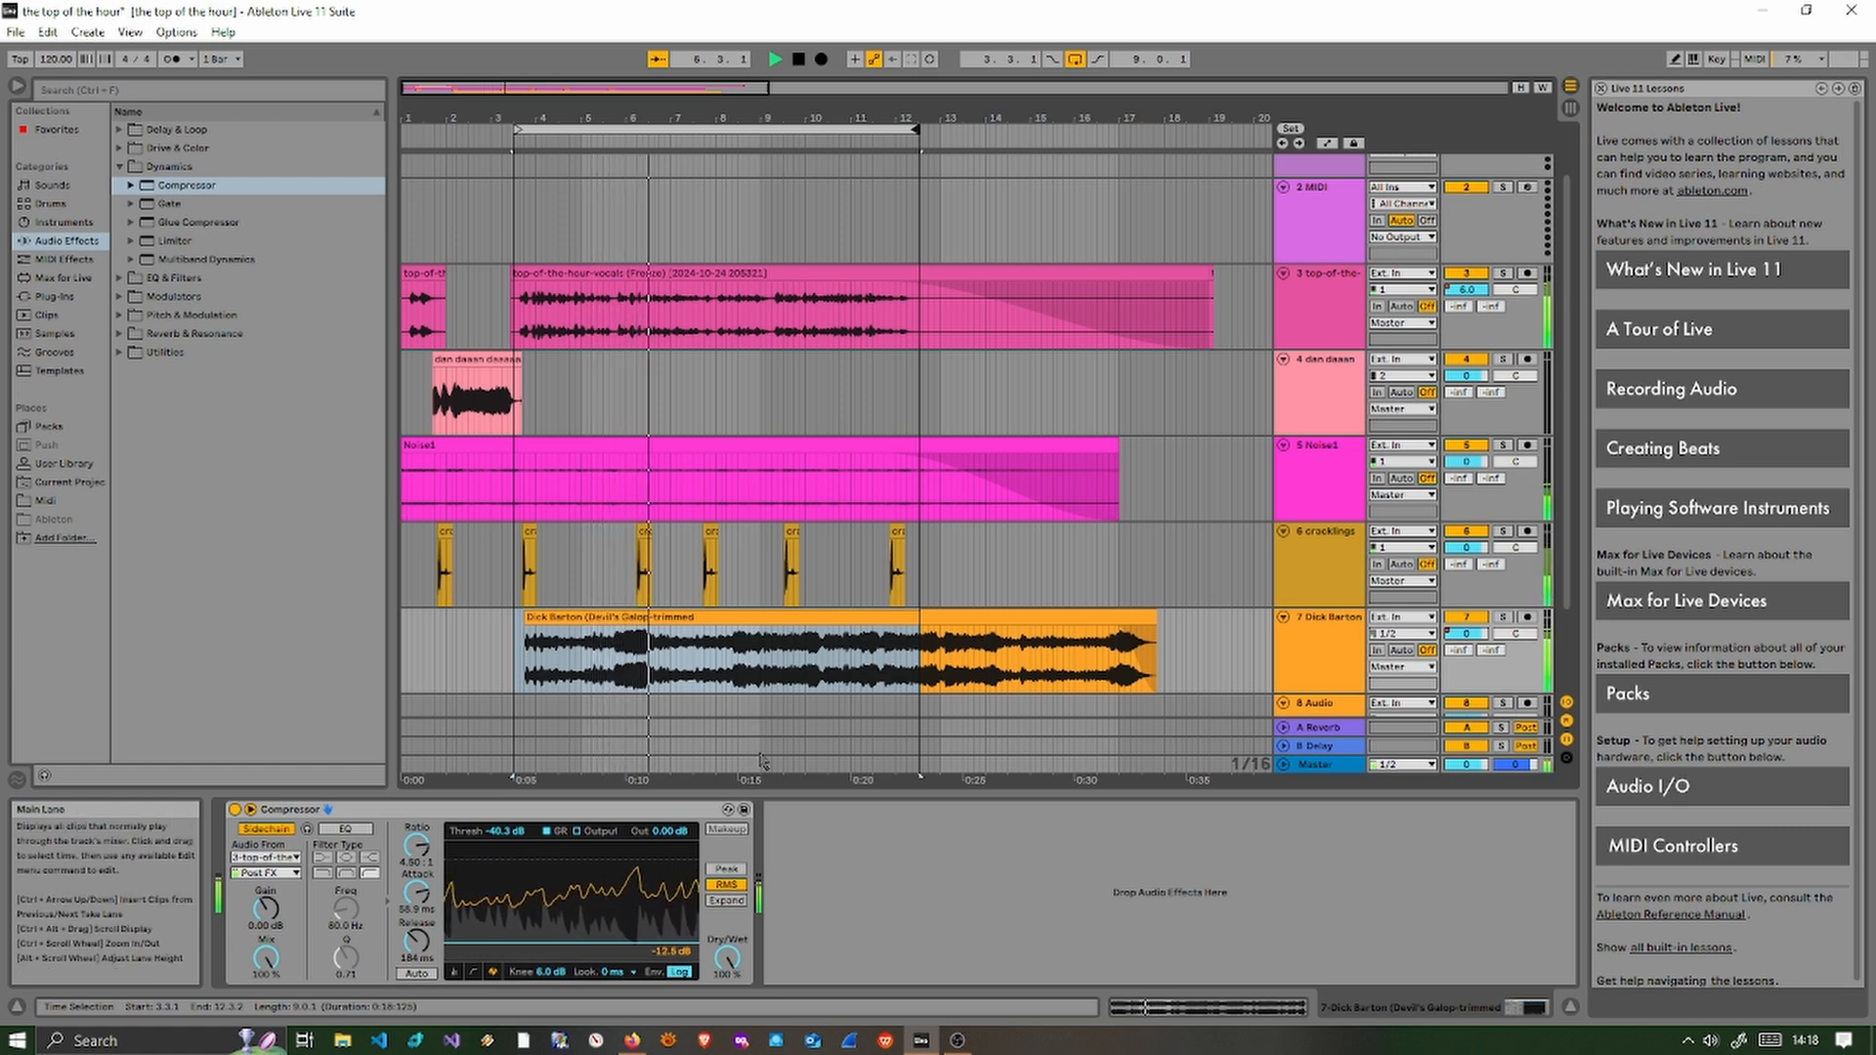
{"action": "left_click", "coordinate": [726, 869]}
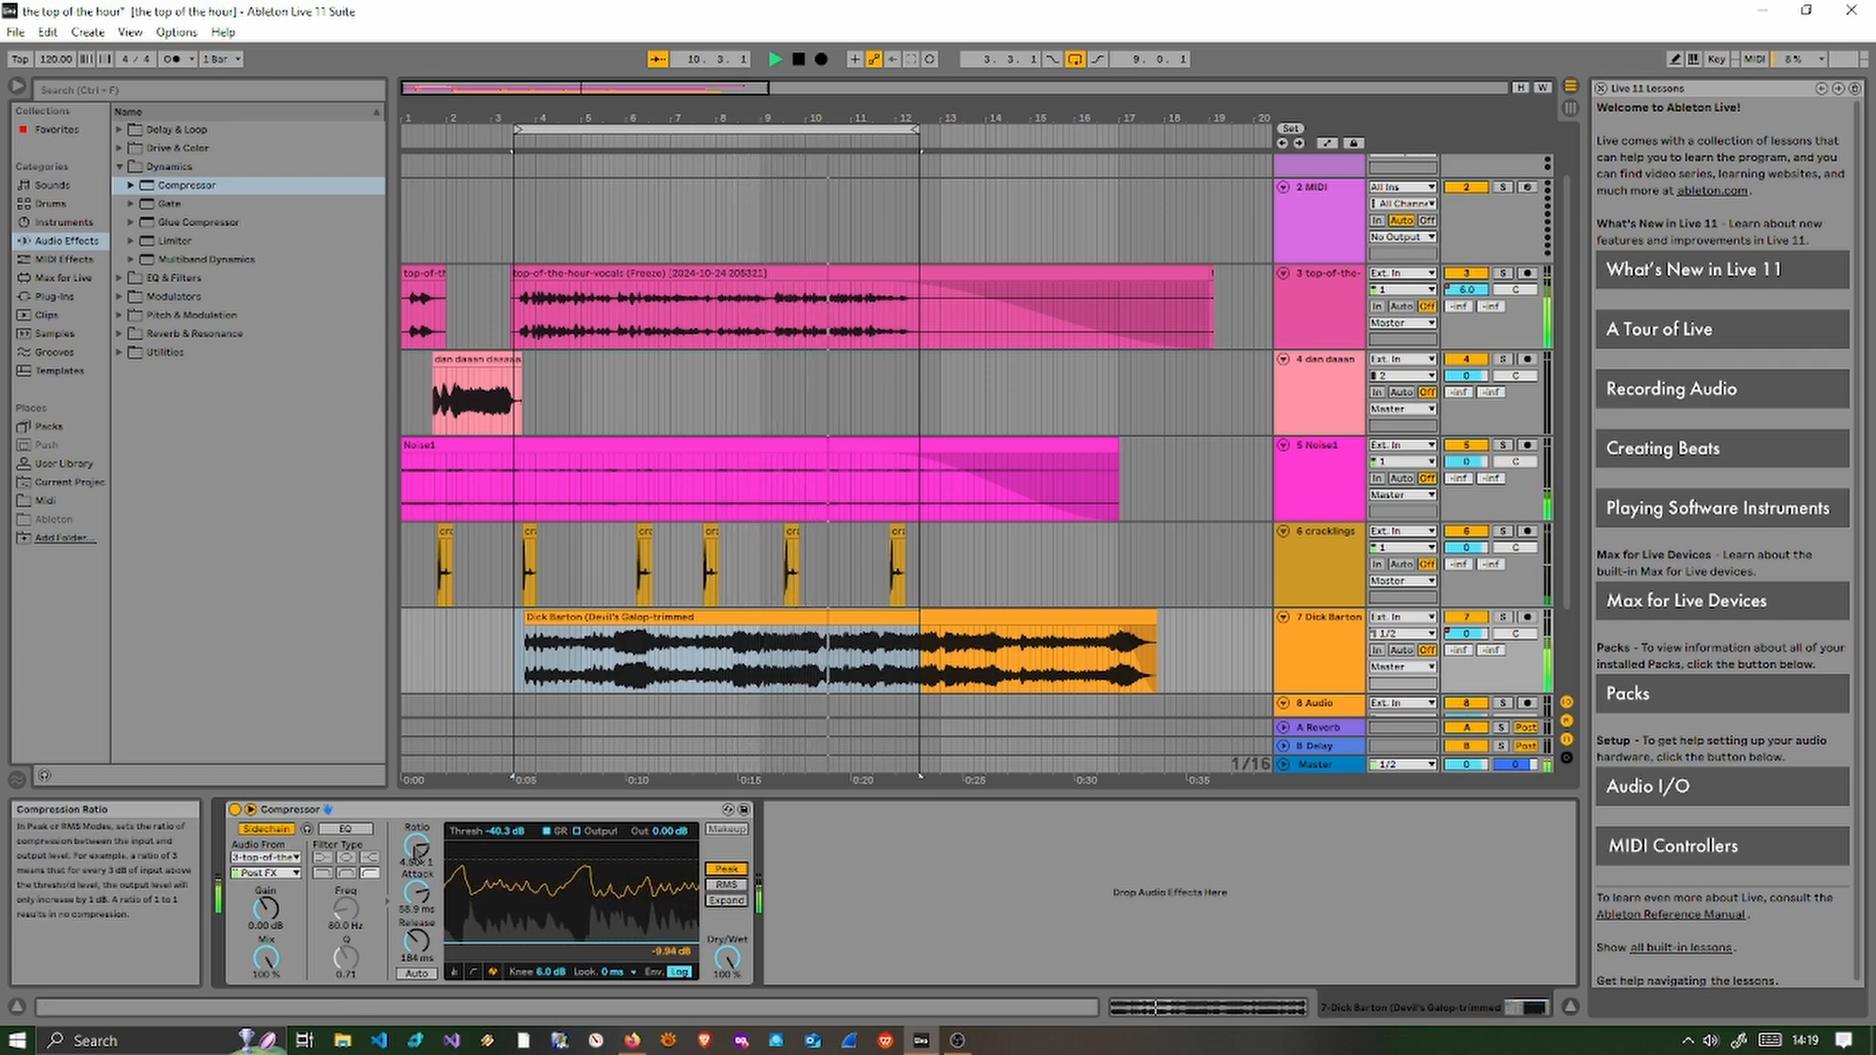
{"action": "left_click_drag", "start_coordinate": [417, 853], "coordinate": [417, 835]}
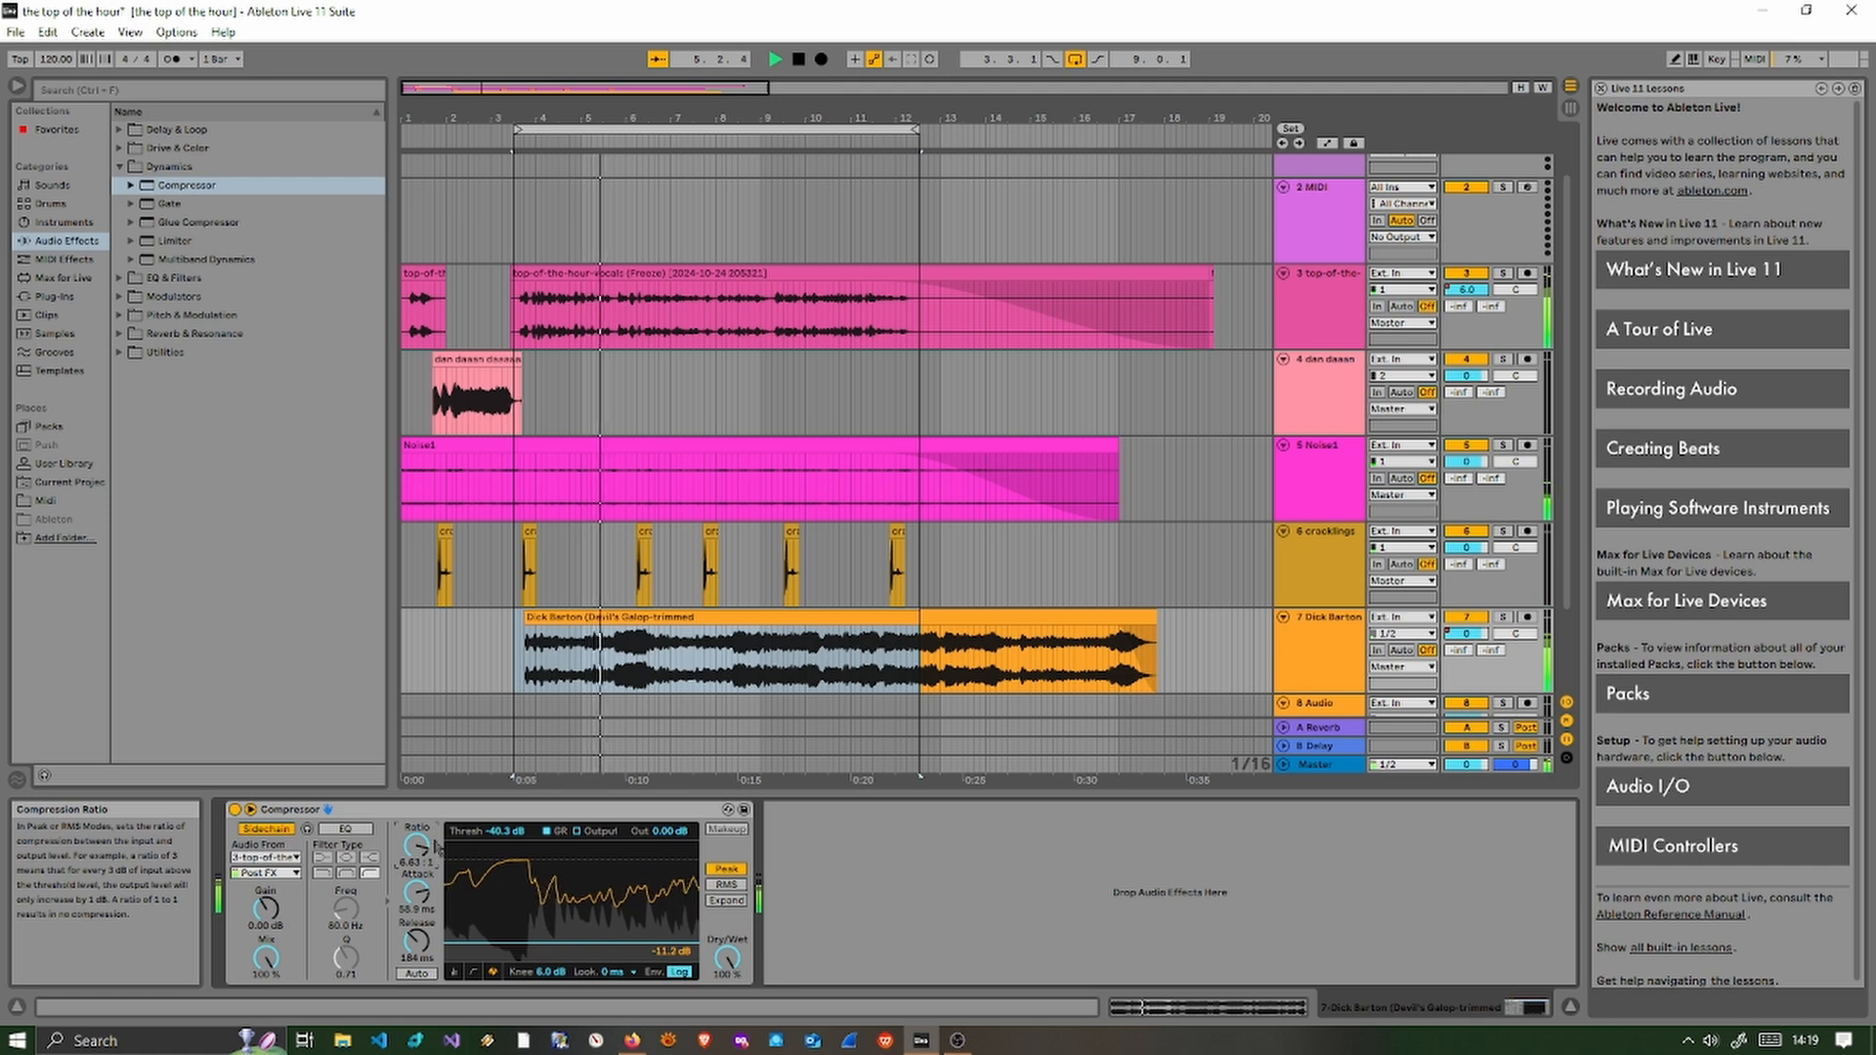
{"action": "left_click", "coordinate": [798, 60]}
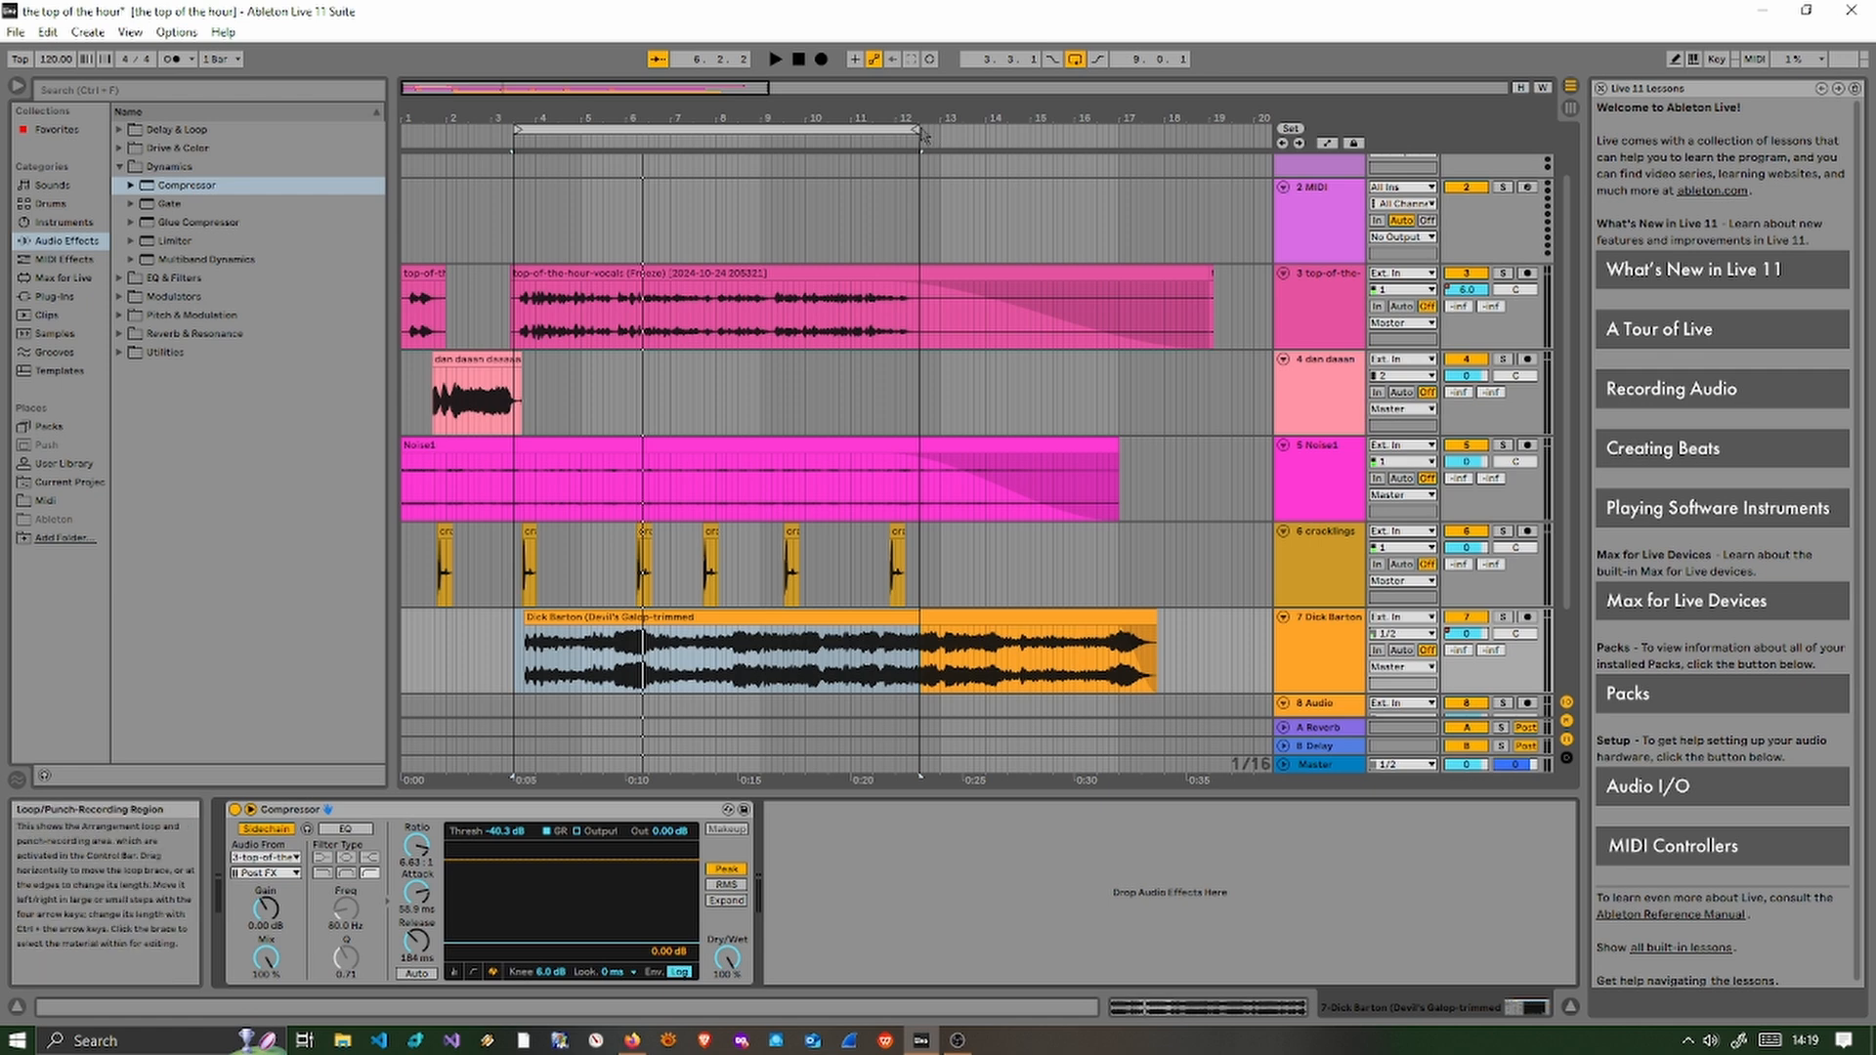
- Extend the loop length to 14.1.1 to reach the end of the Dick Barton clip, keeping its start at 3.3.1
{"action": "left_click_drag", "start_coordinate": [916, 128], "coordinate": [1153, 82]}
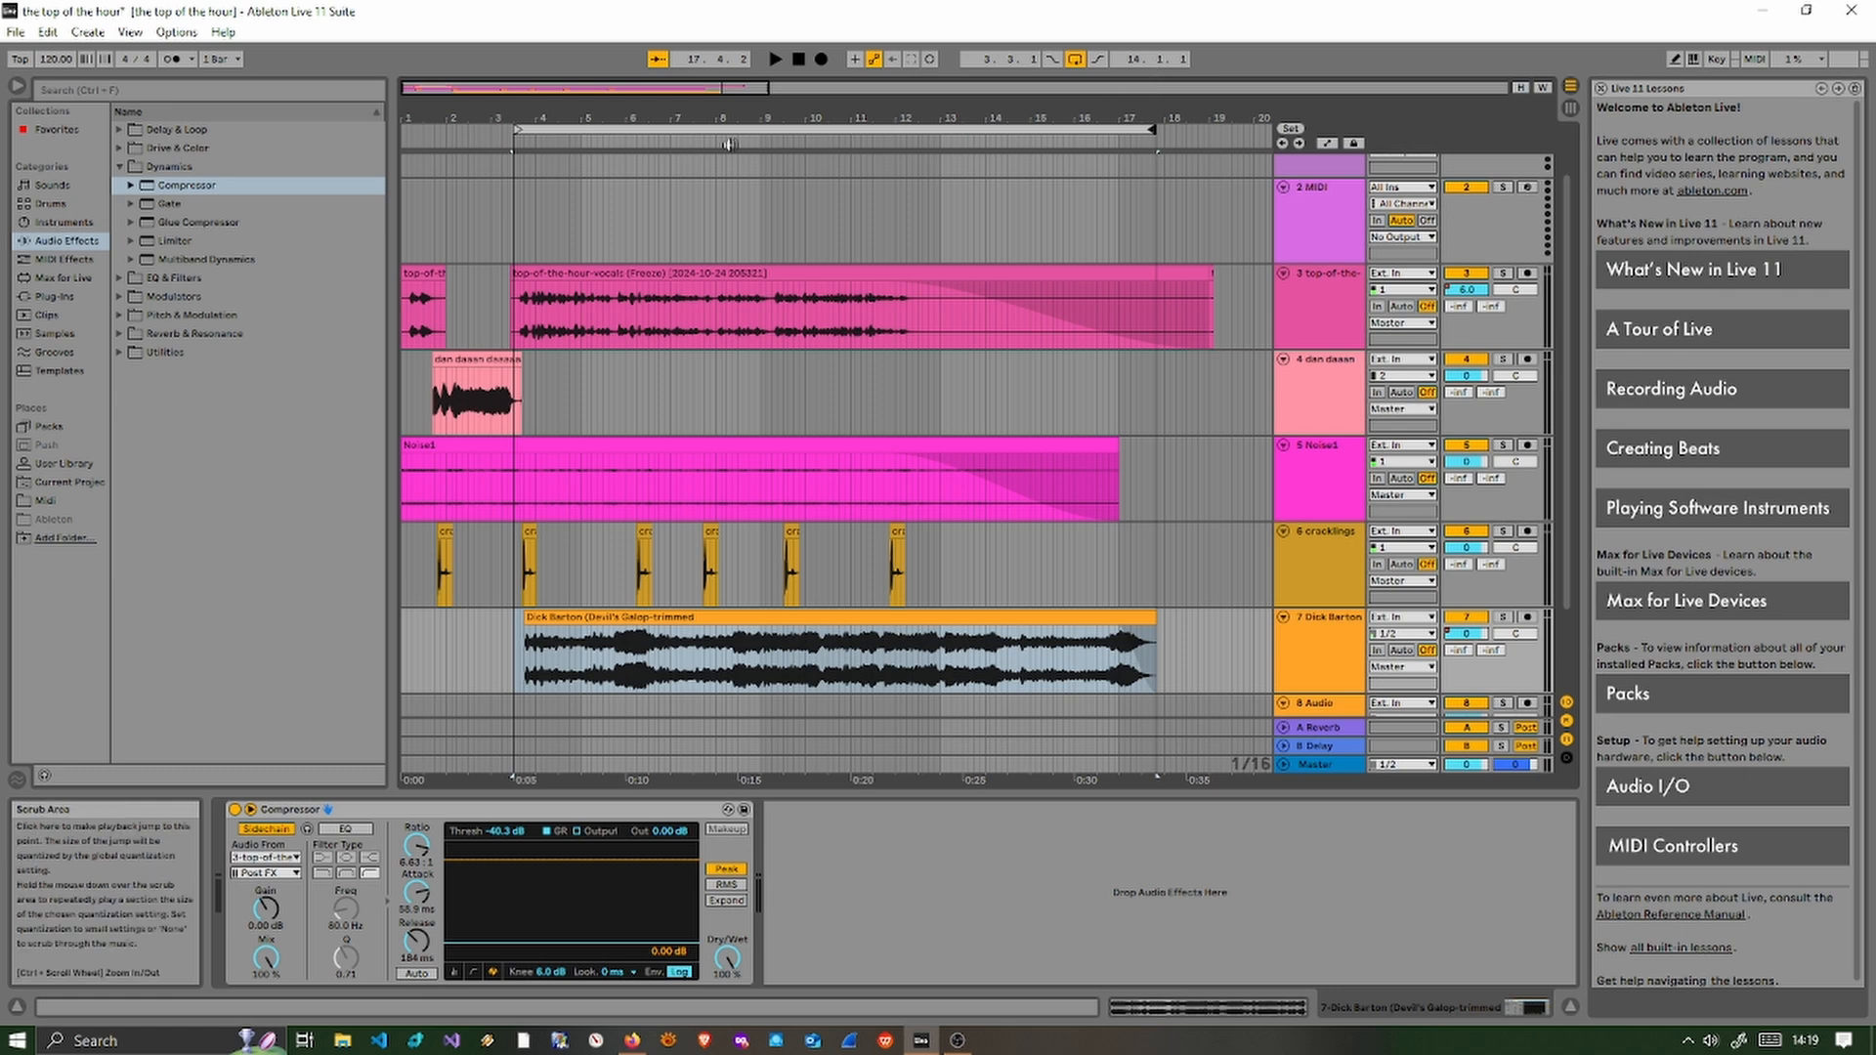
{"action": "left_click", "coordinate": [518, 129]}
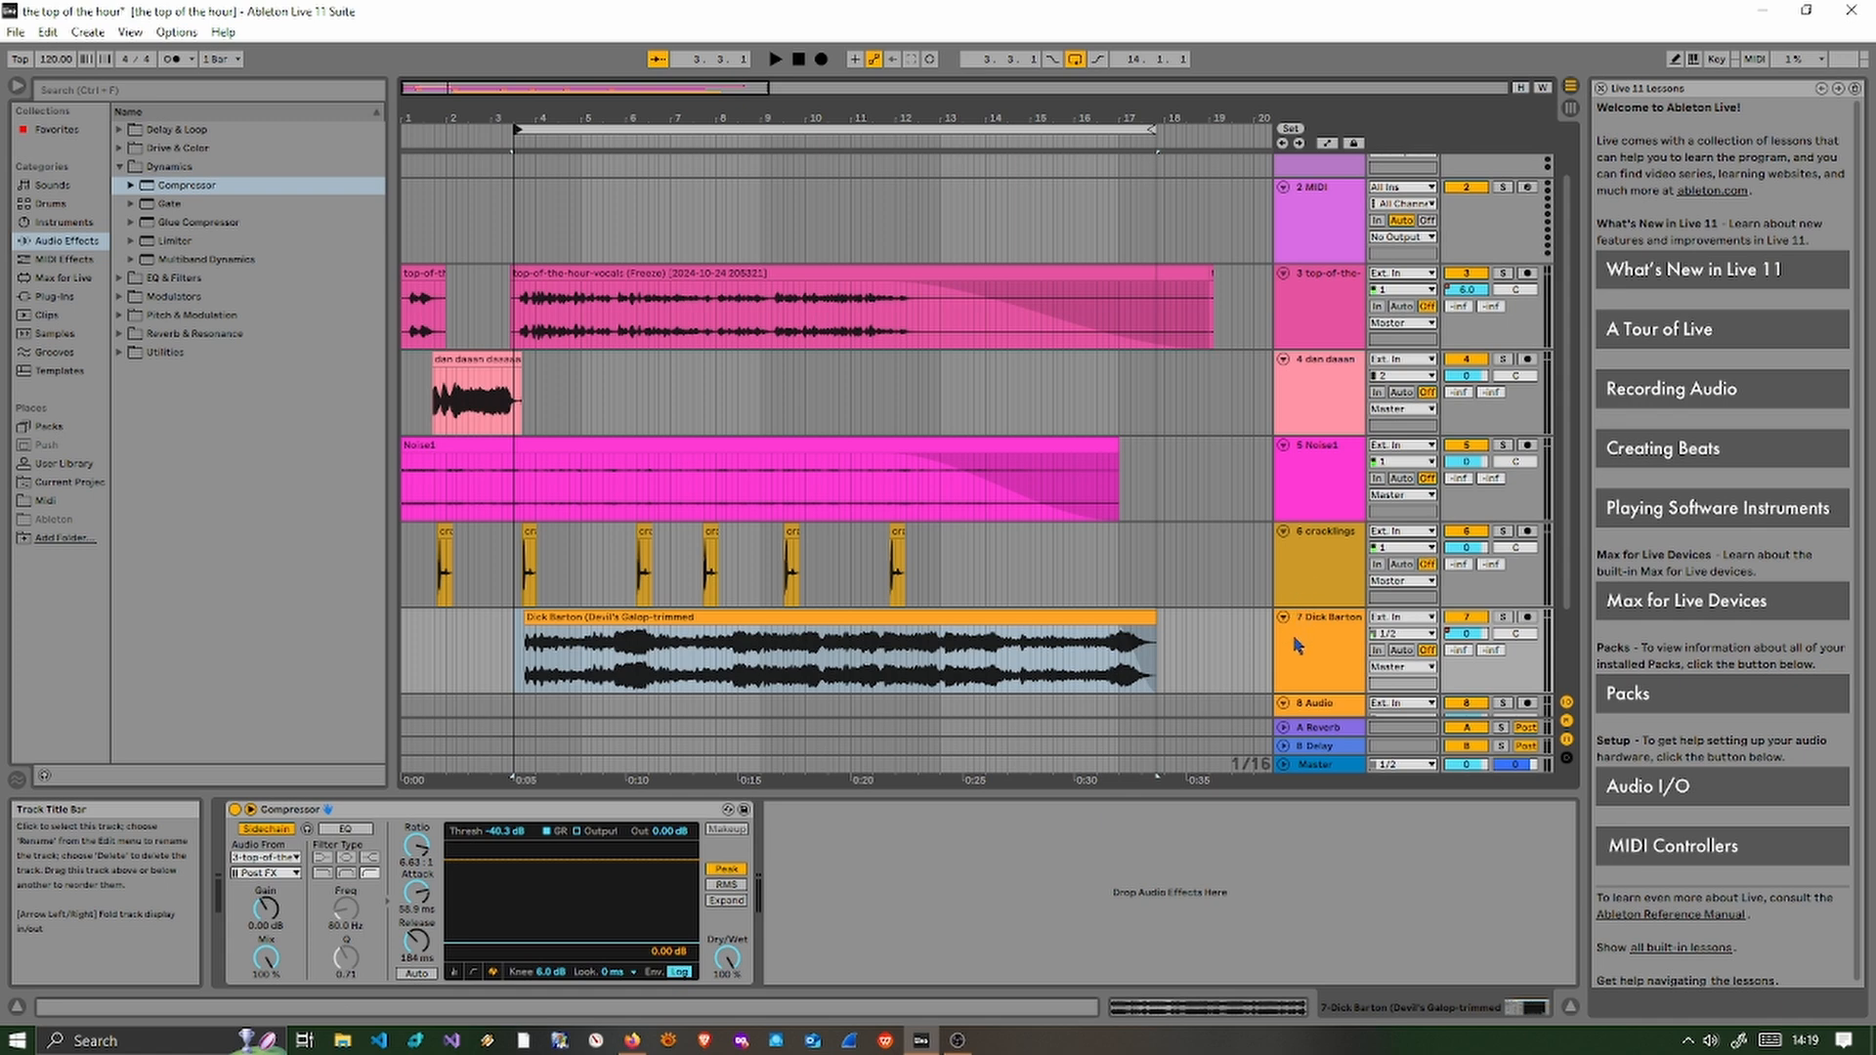
- Unfold the empty 8 Audio track and set its audio input to Master
{"action": "left_click", "coordinate": [1299, 709]}
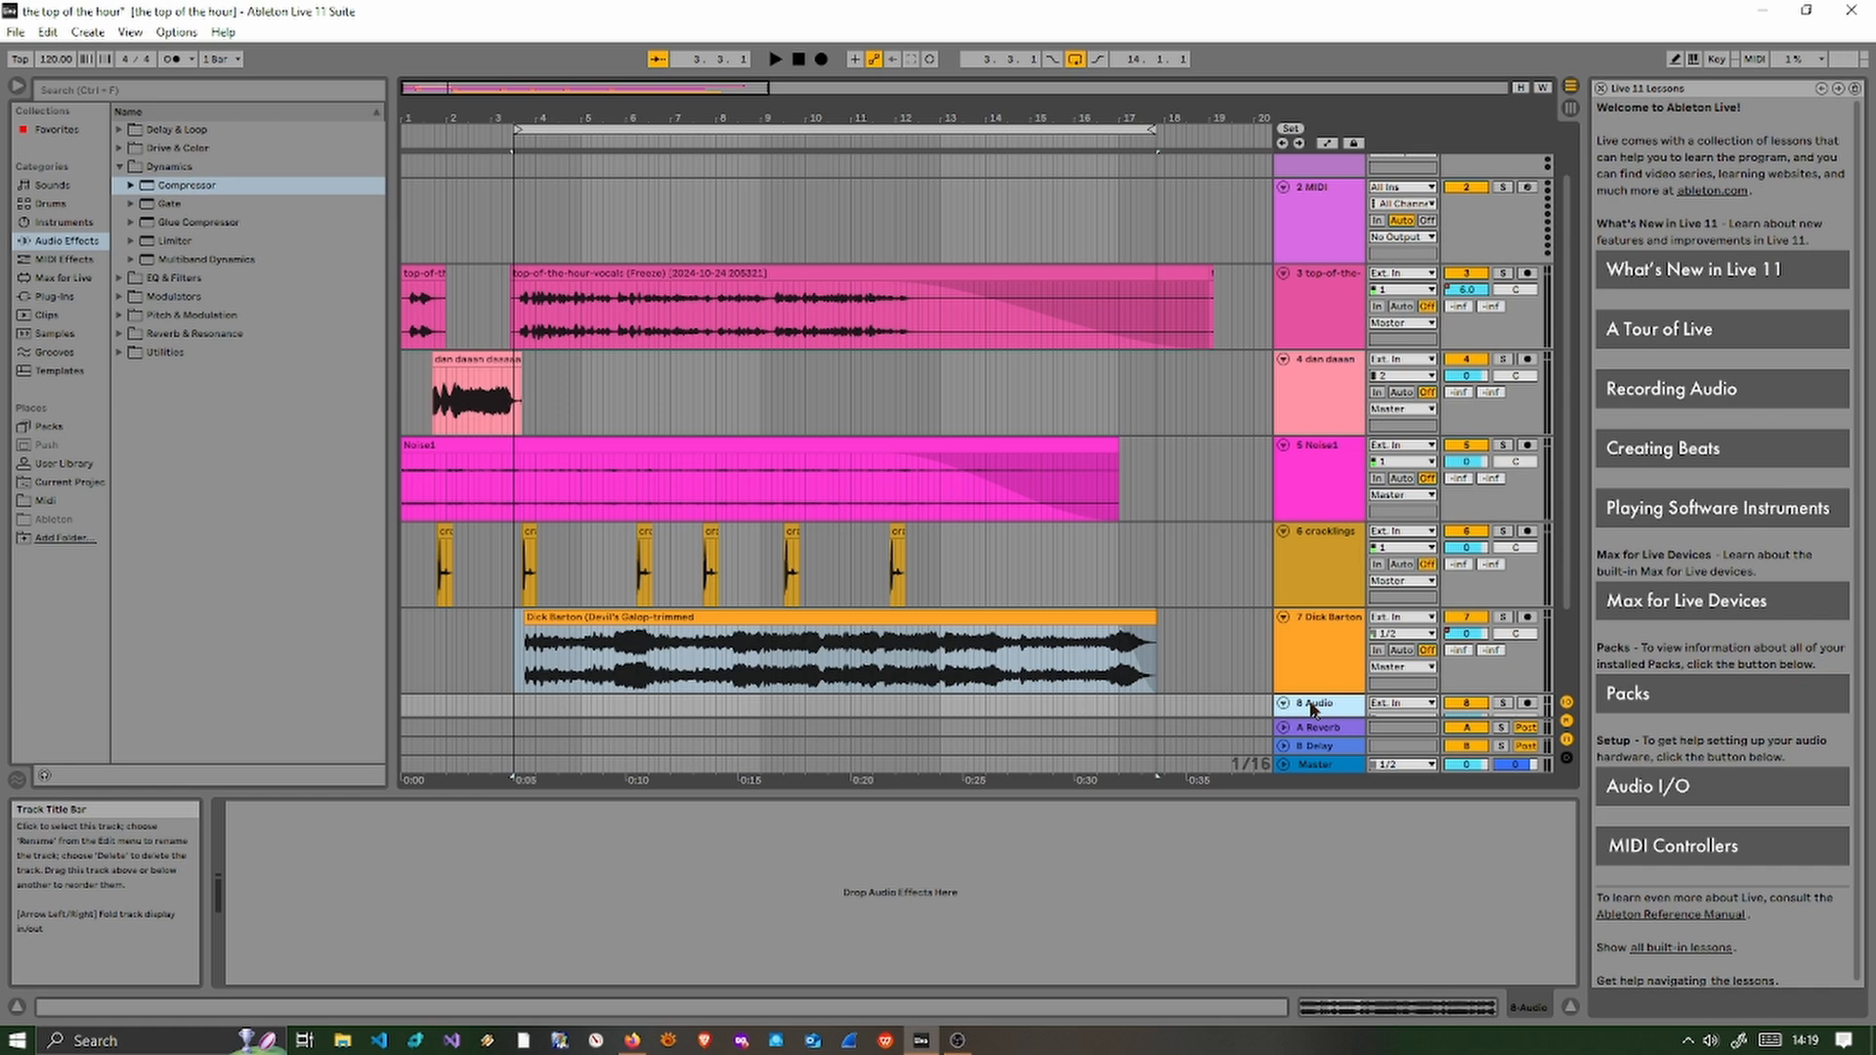
{"action": "key", "text": "Right"}
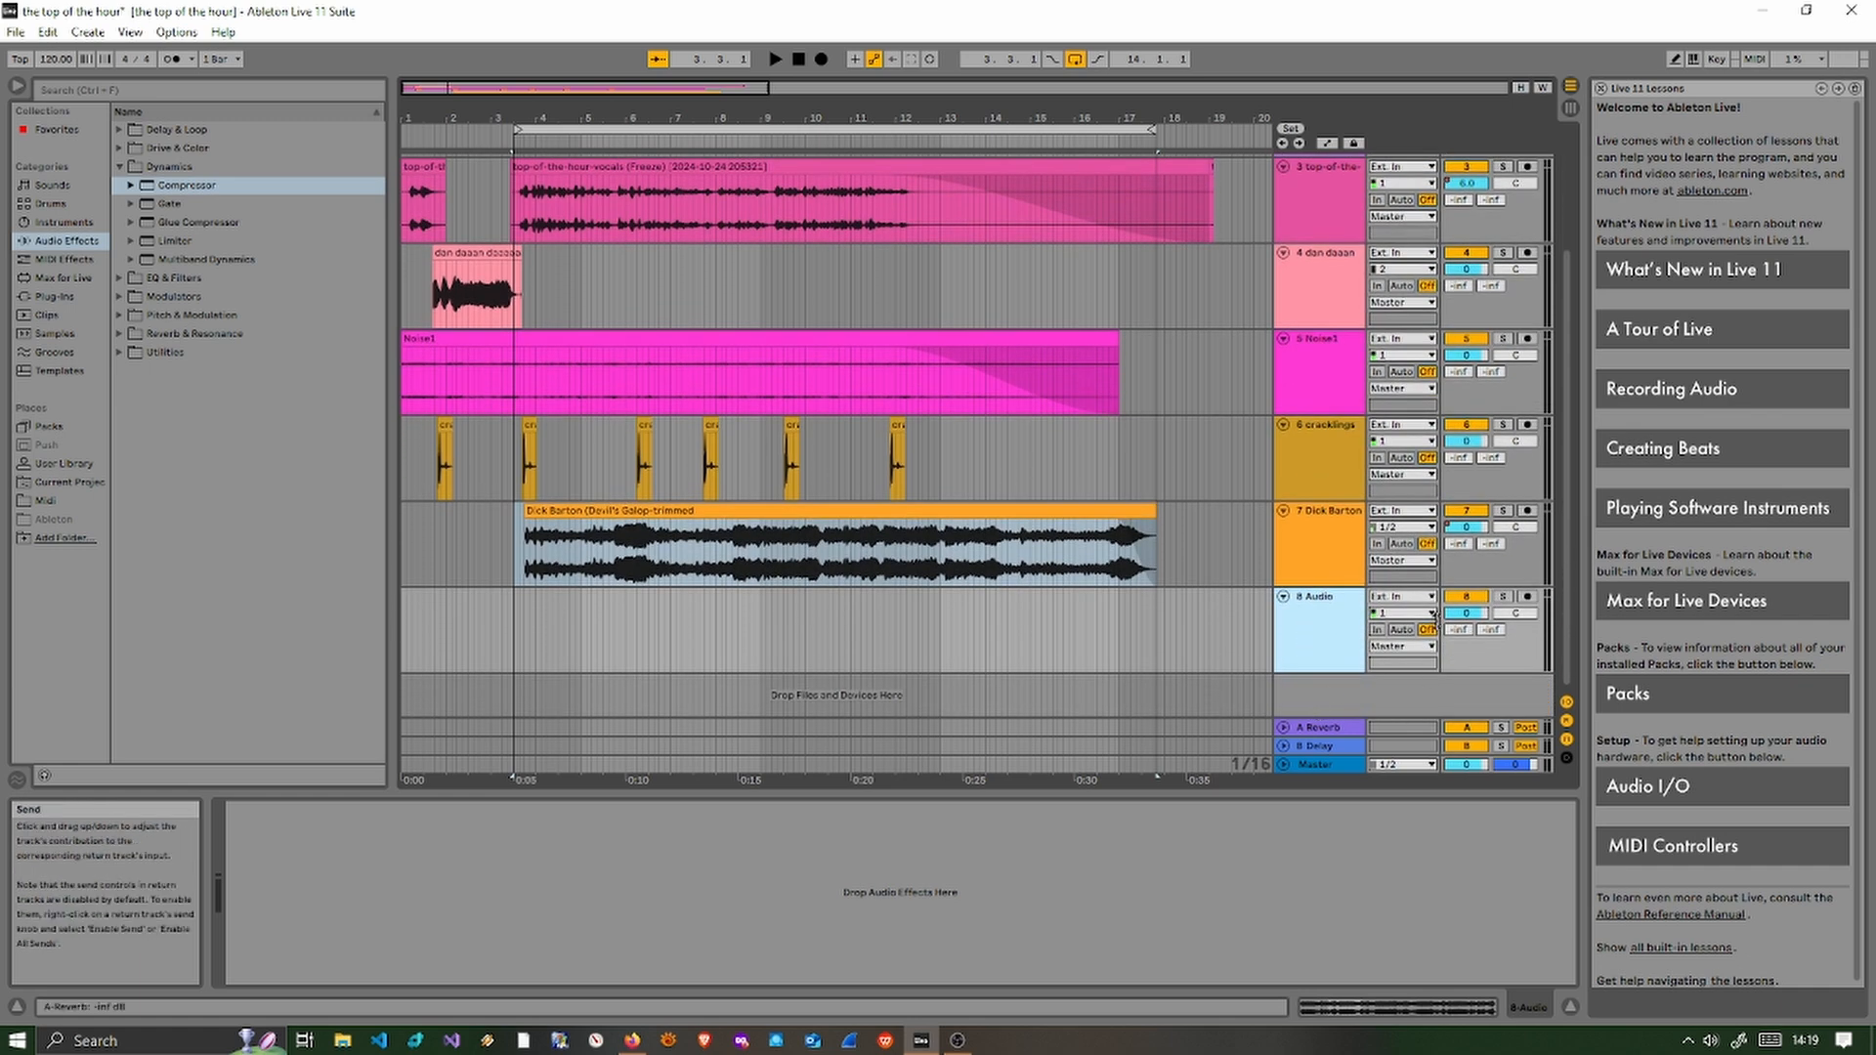
{"action": "left_click", "coordinate": [1402, 596]}
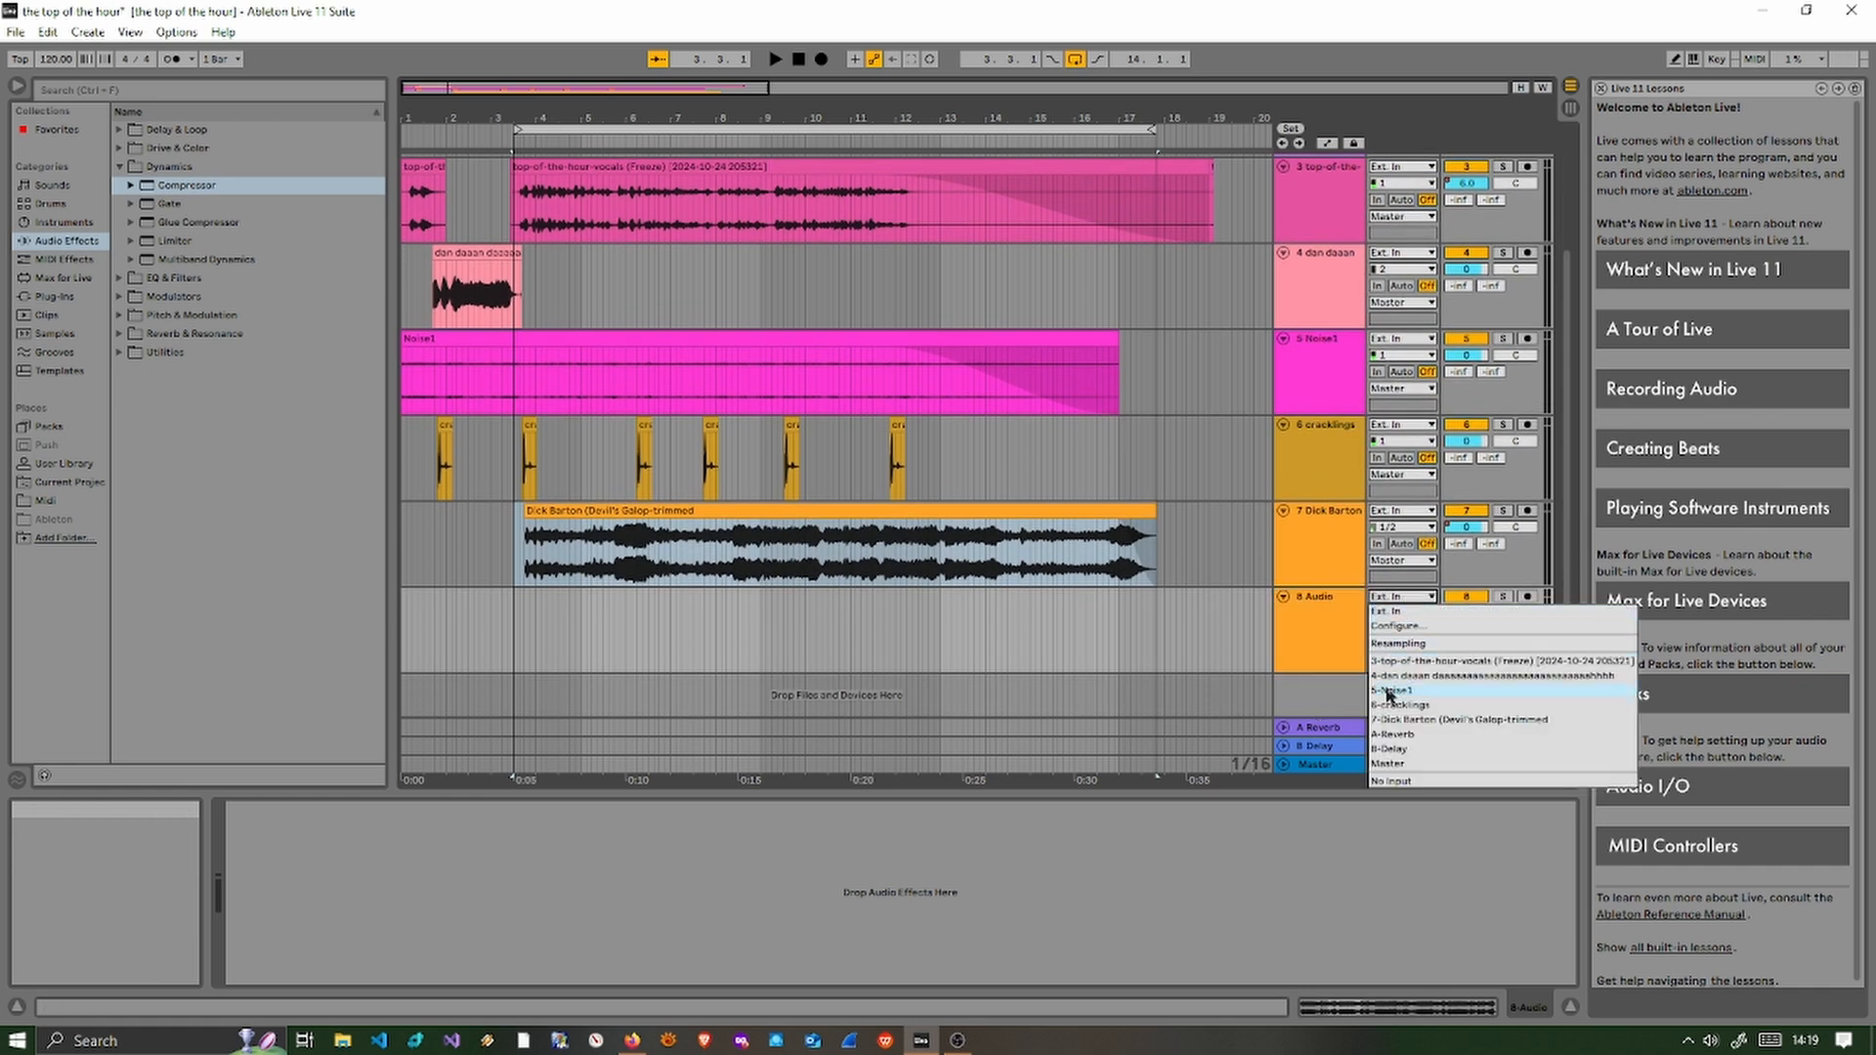
{"action": "left_click", "coordinate": [1409, 764]}
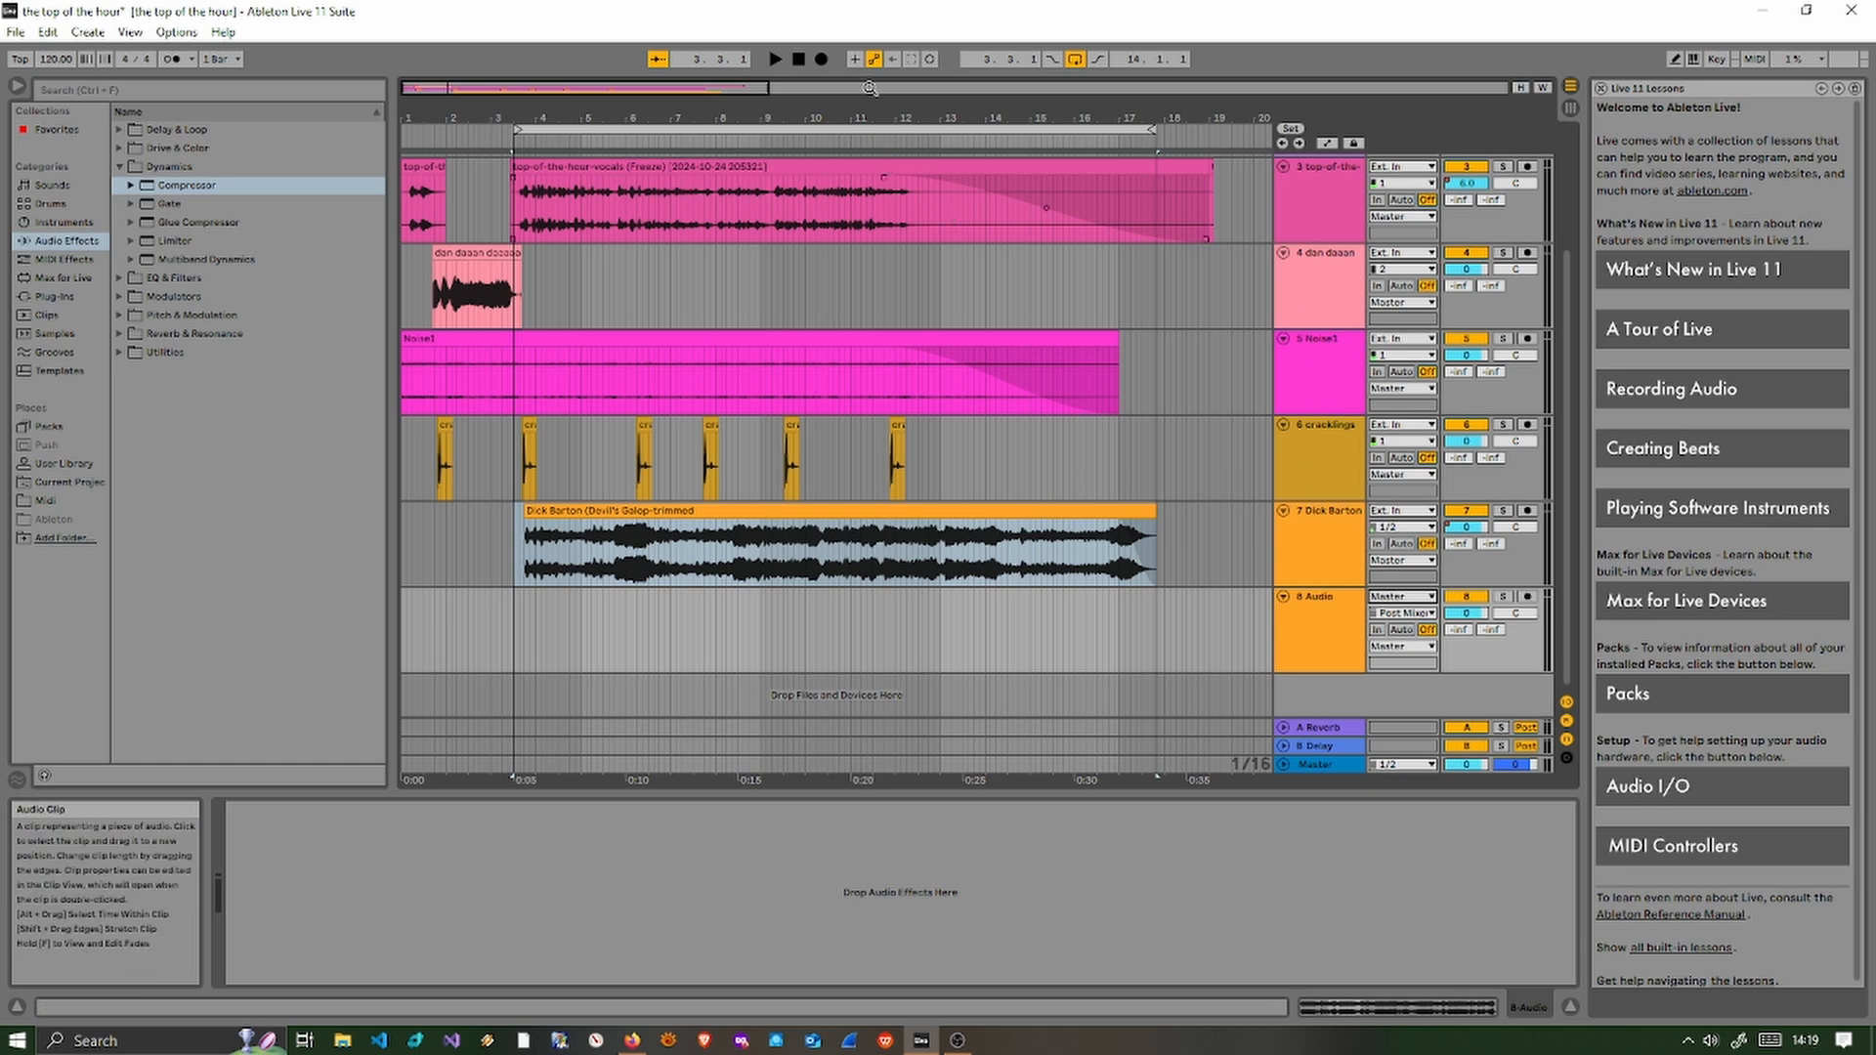
- Enable punch-in and punch-out, arm the 8 Audio track, and record the master output from 1.1.1 up to about bar 11
{"action": "left_click", "coordinate": [797, 61]}
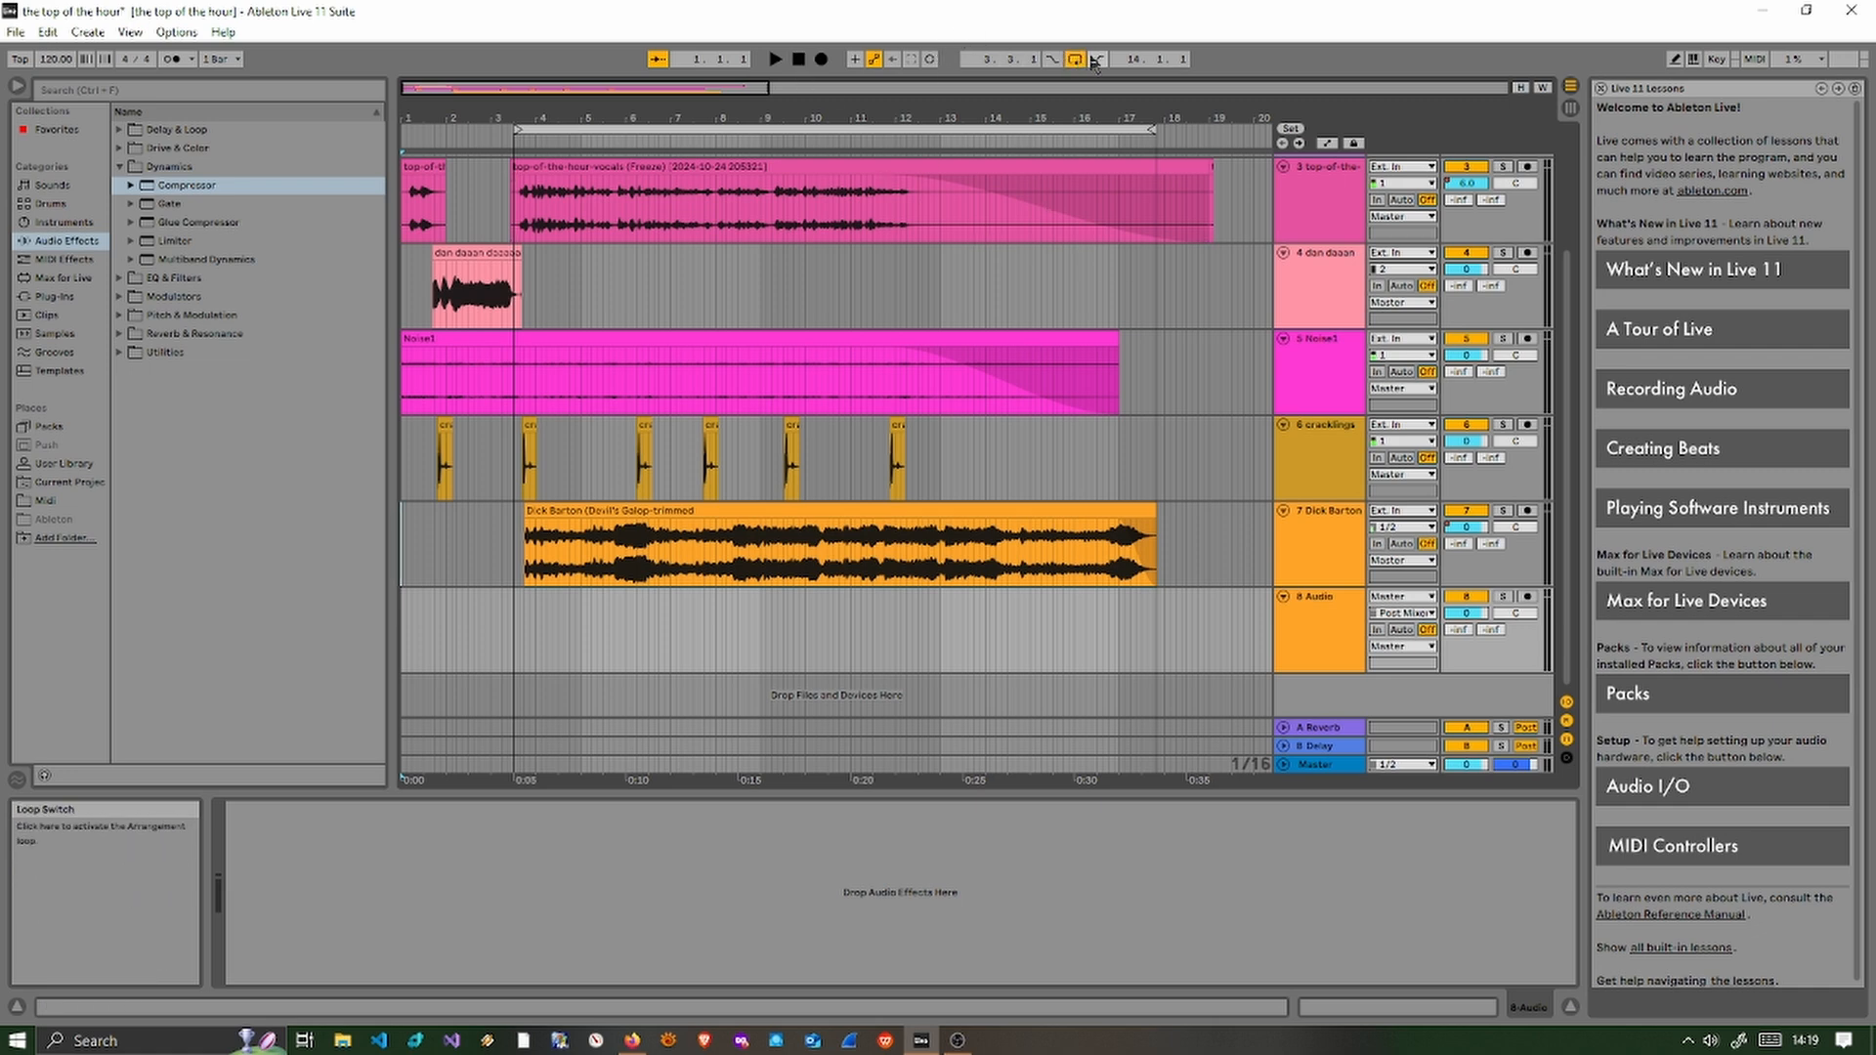
{"action": "left_click", "coordinate": [1055, 61]}
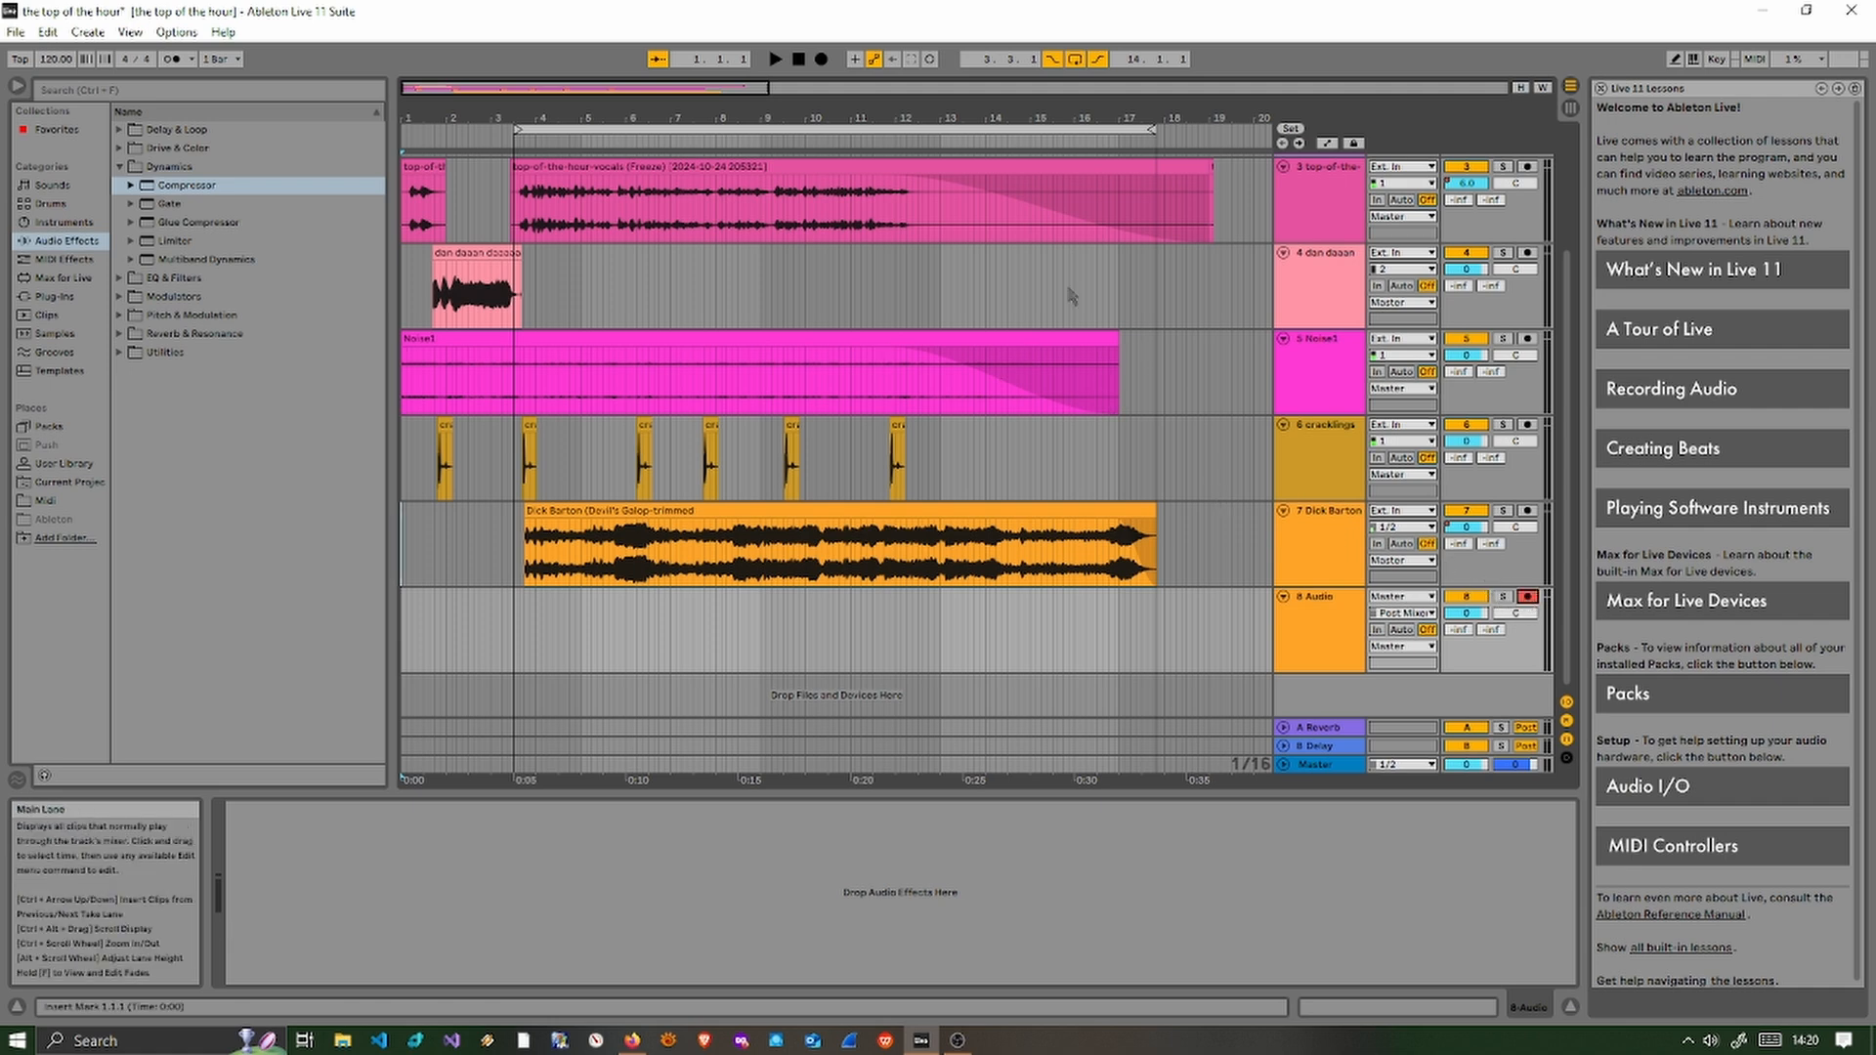
{"action": "left_click", "coordinate": [821, 61]}
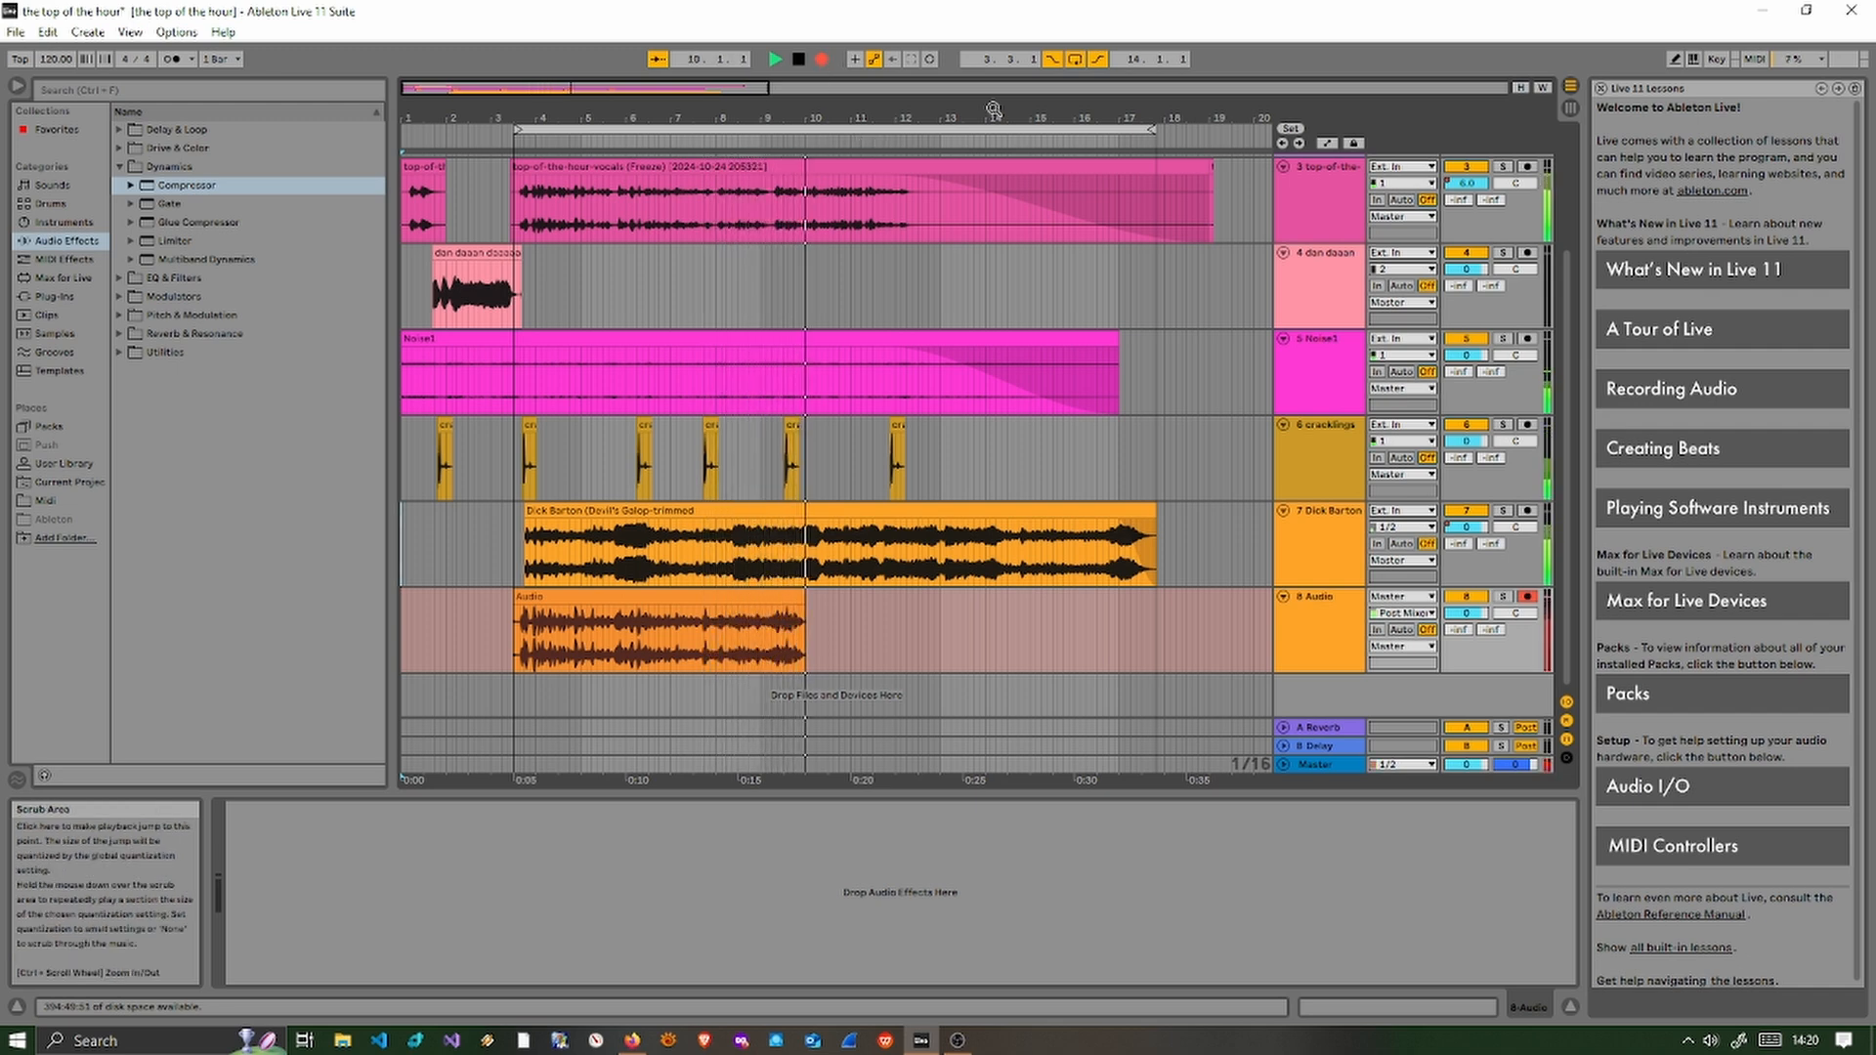
{"action": "left_click", "coordinate": [799, 60]}
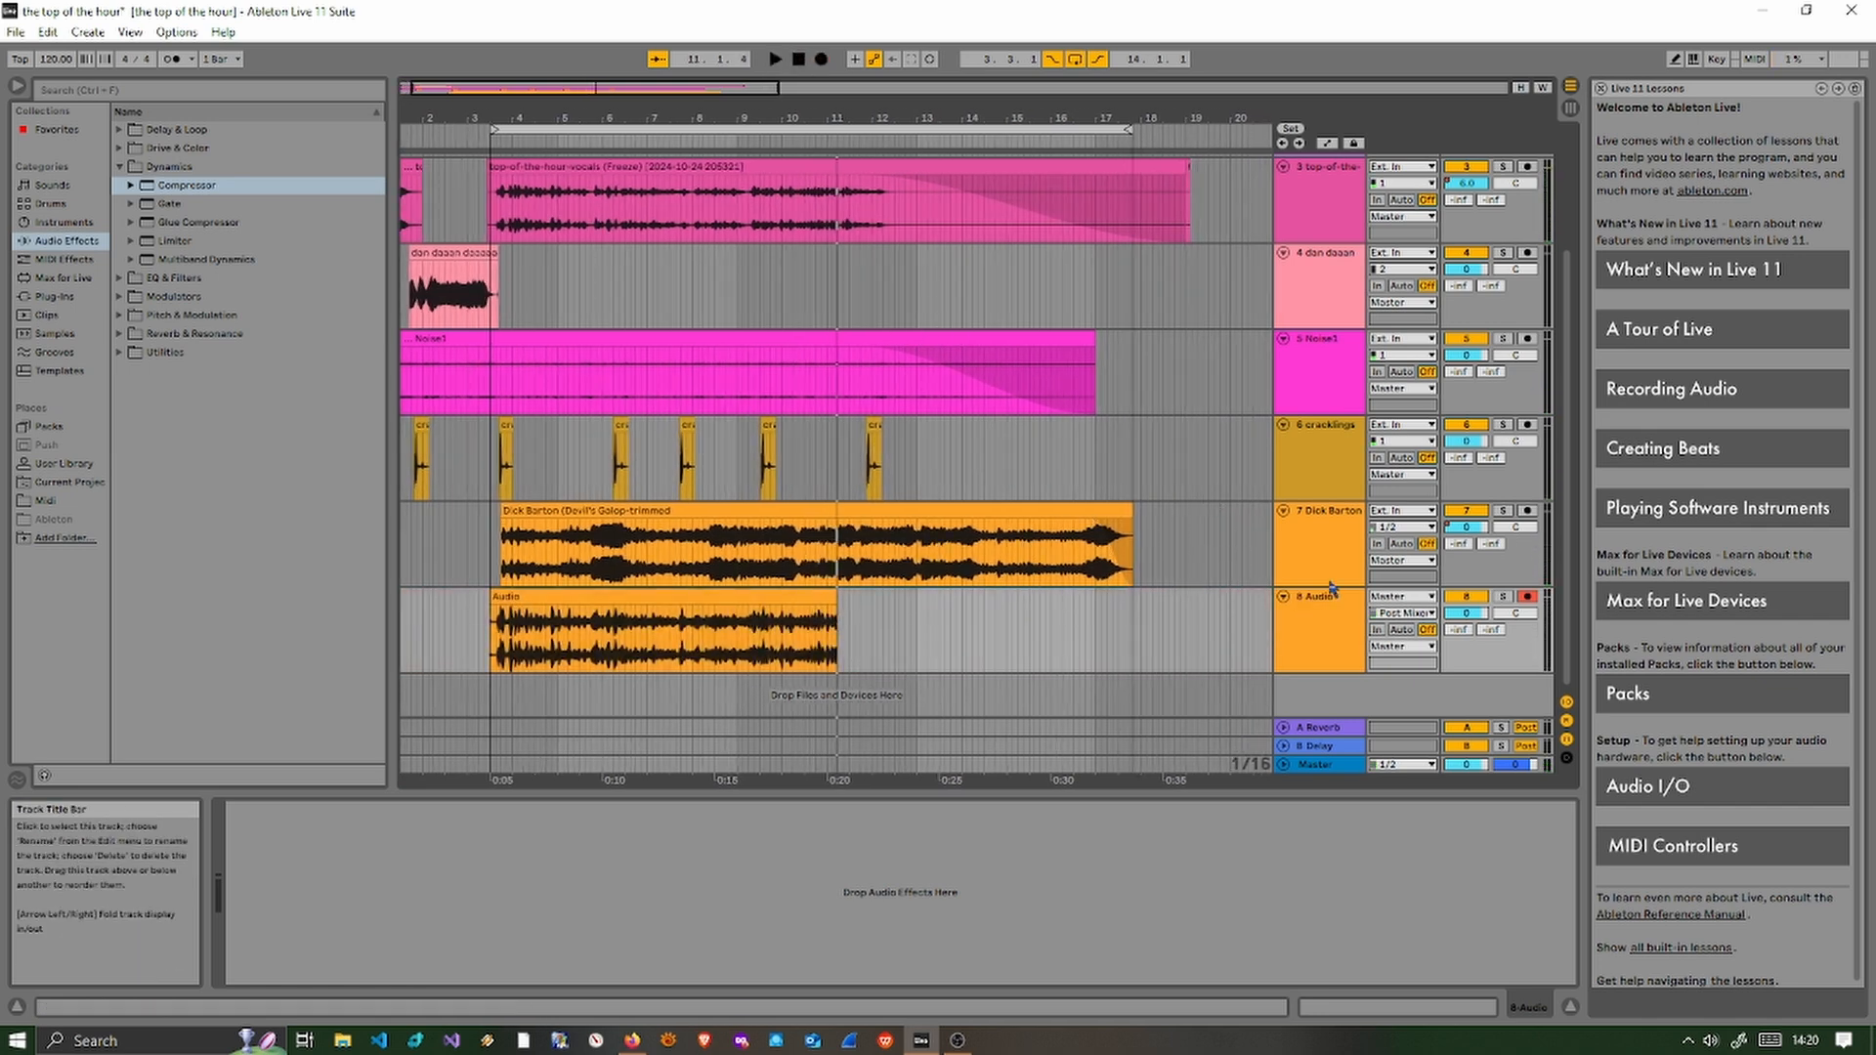
- Delete the partial take on the 8 Audio track and re-record the master output from 1.1.1 with punch-in and looping off, stopping around bar 19
{"action": "left_click", "coordinate": [712, 595]}
{"action": "key", "text": "Delete"}
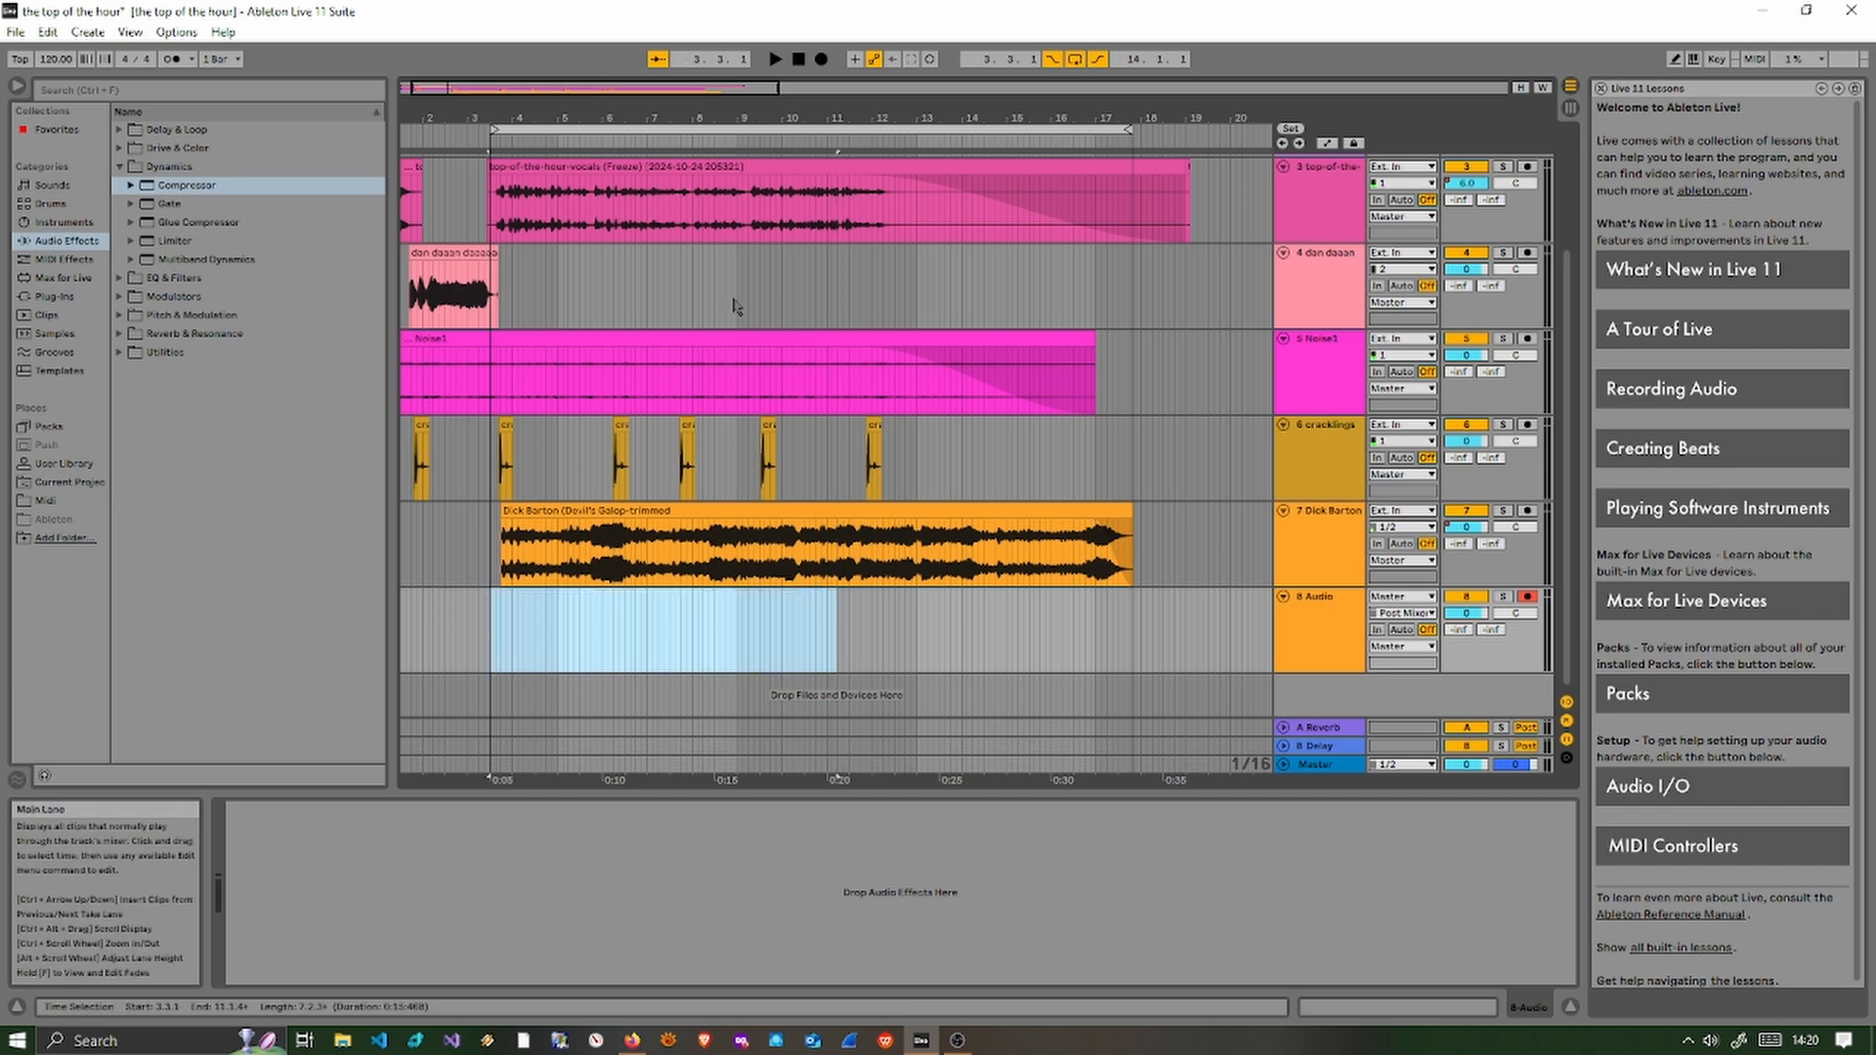
{"action": "left_click", "coordinate": [805, 60]}
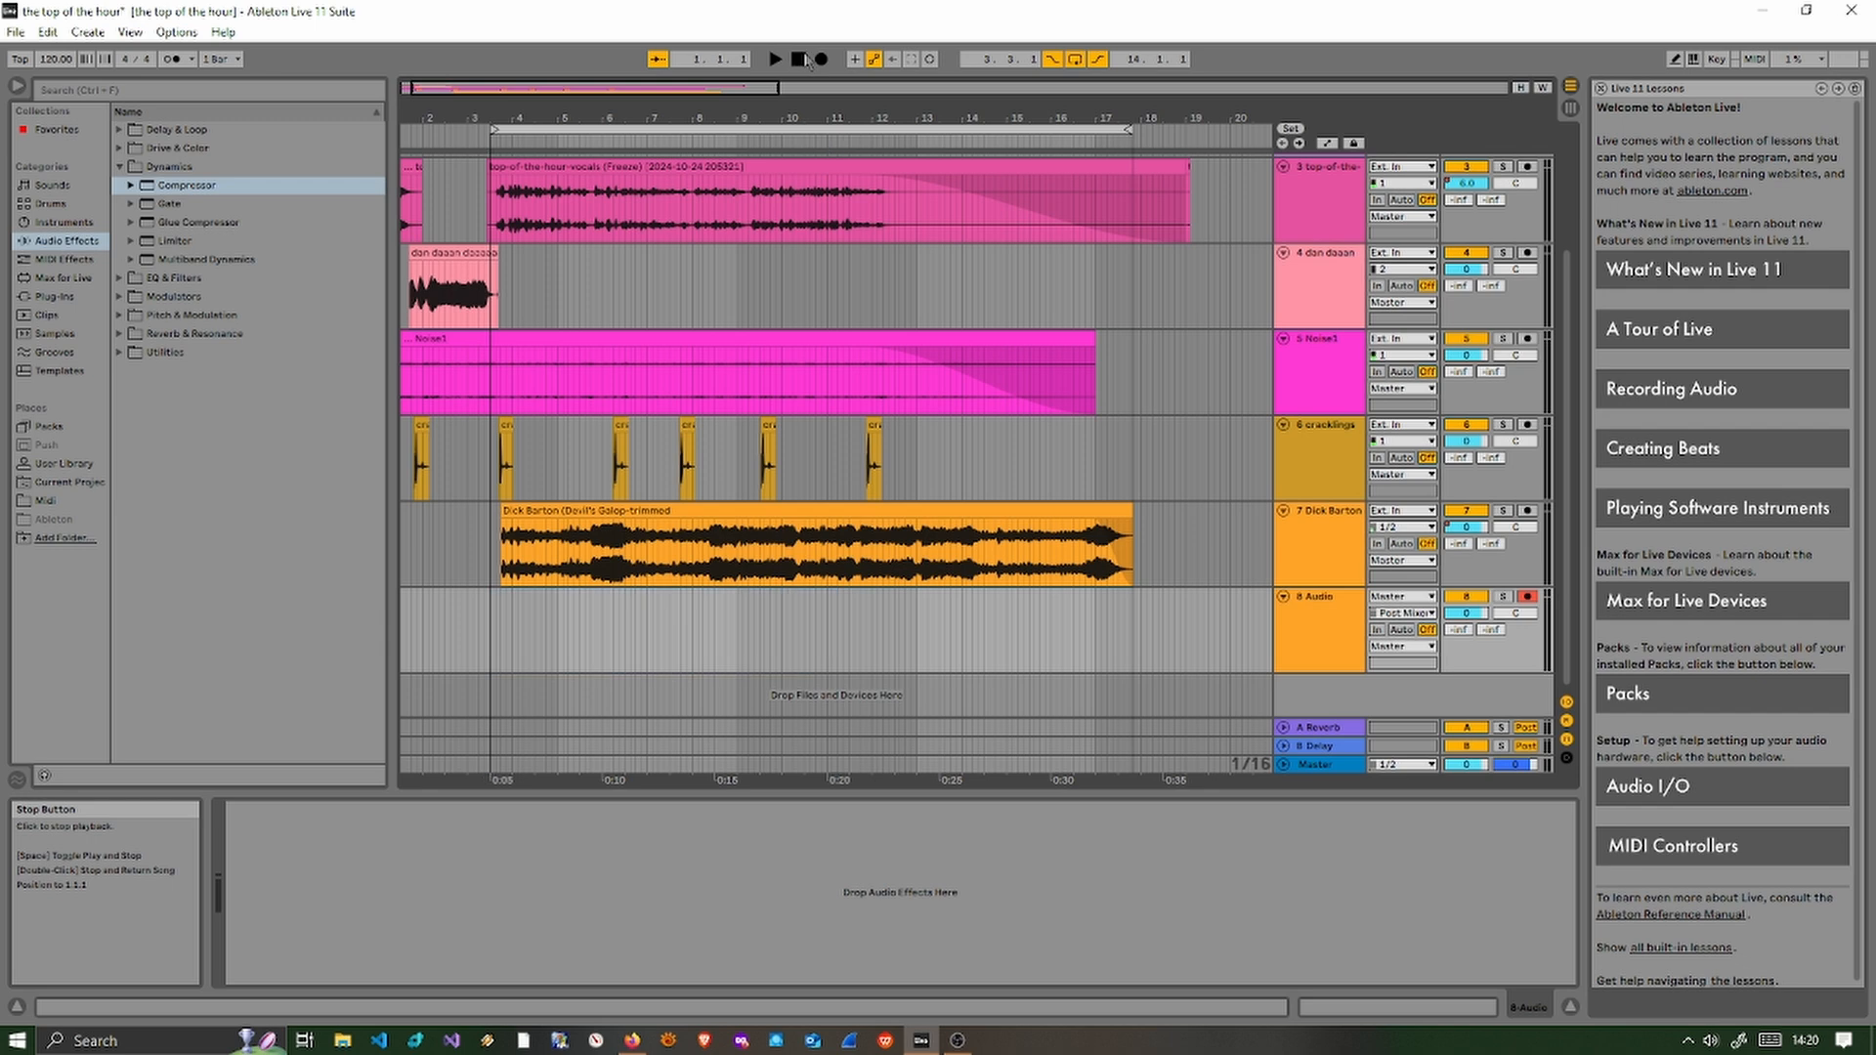
{"action": "left_click", "coordinate": [1052, 60]}
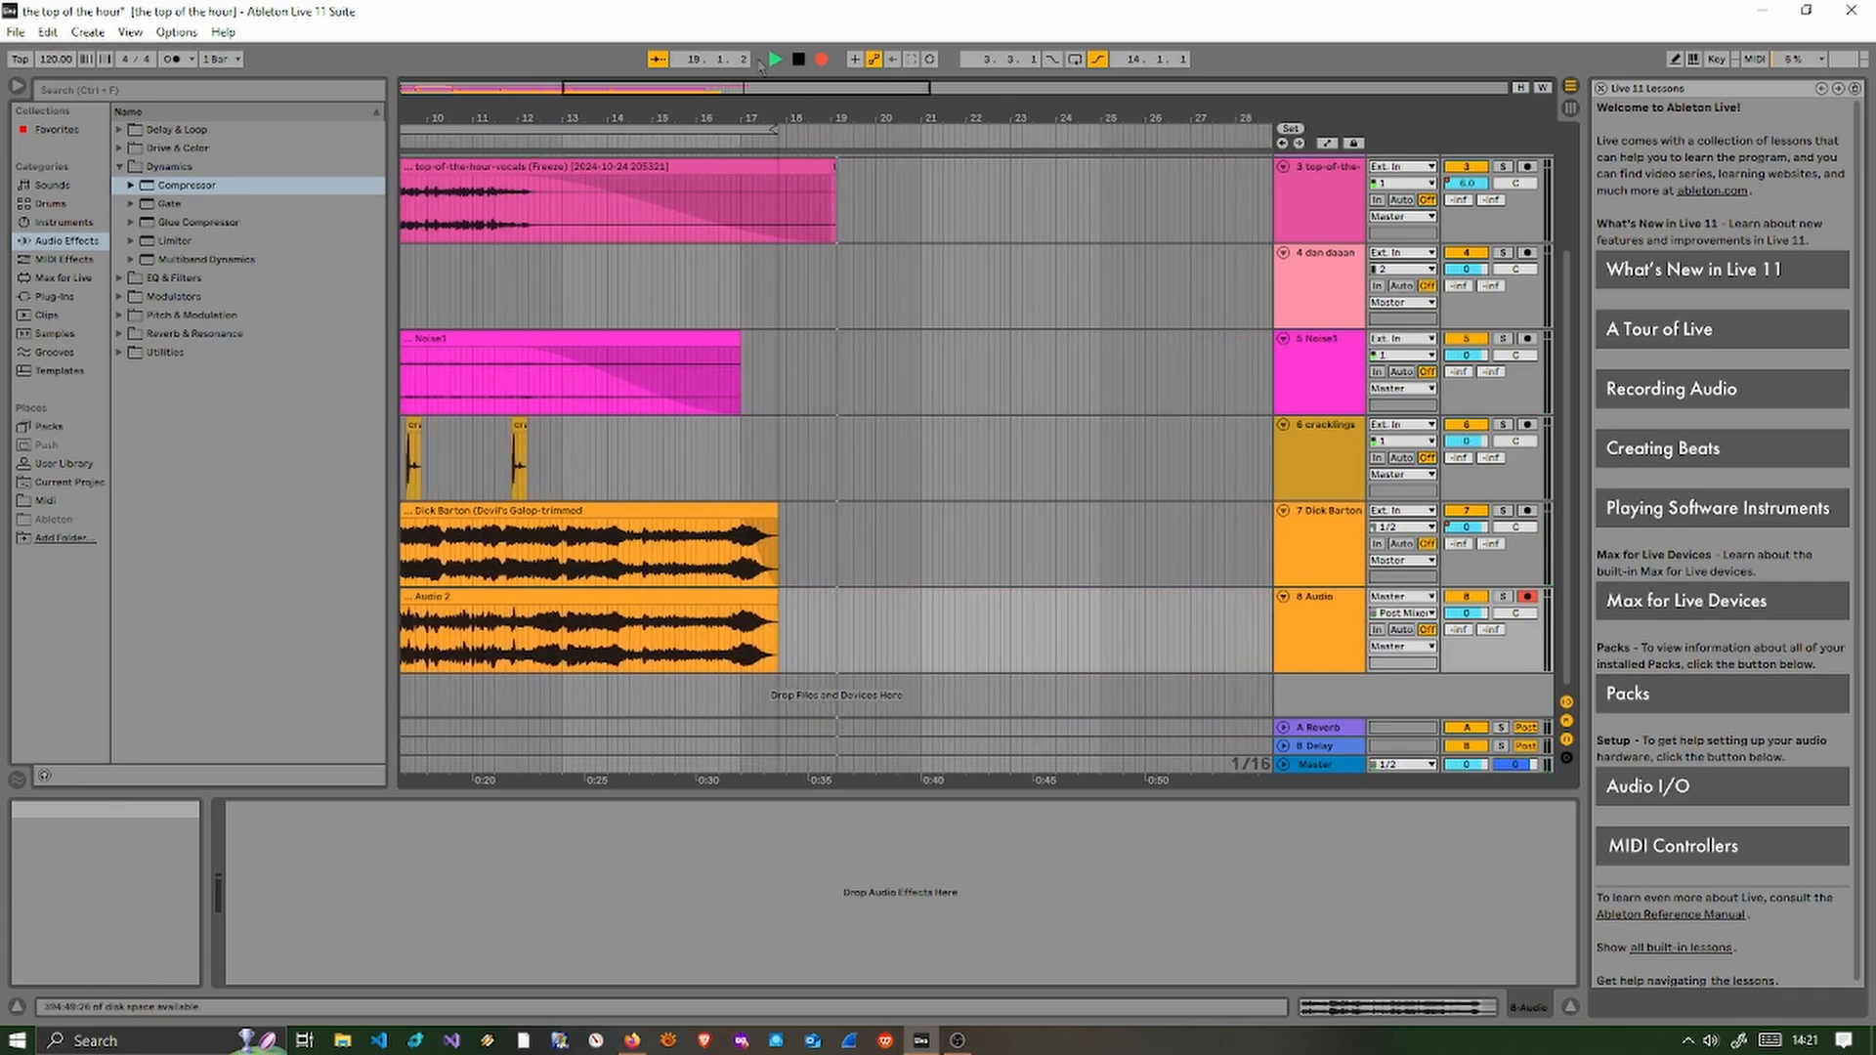
{"action": "left_click", "coordinate": [798, 59]}
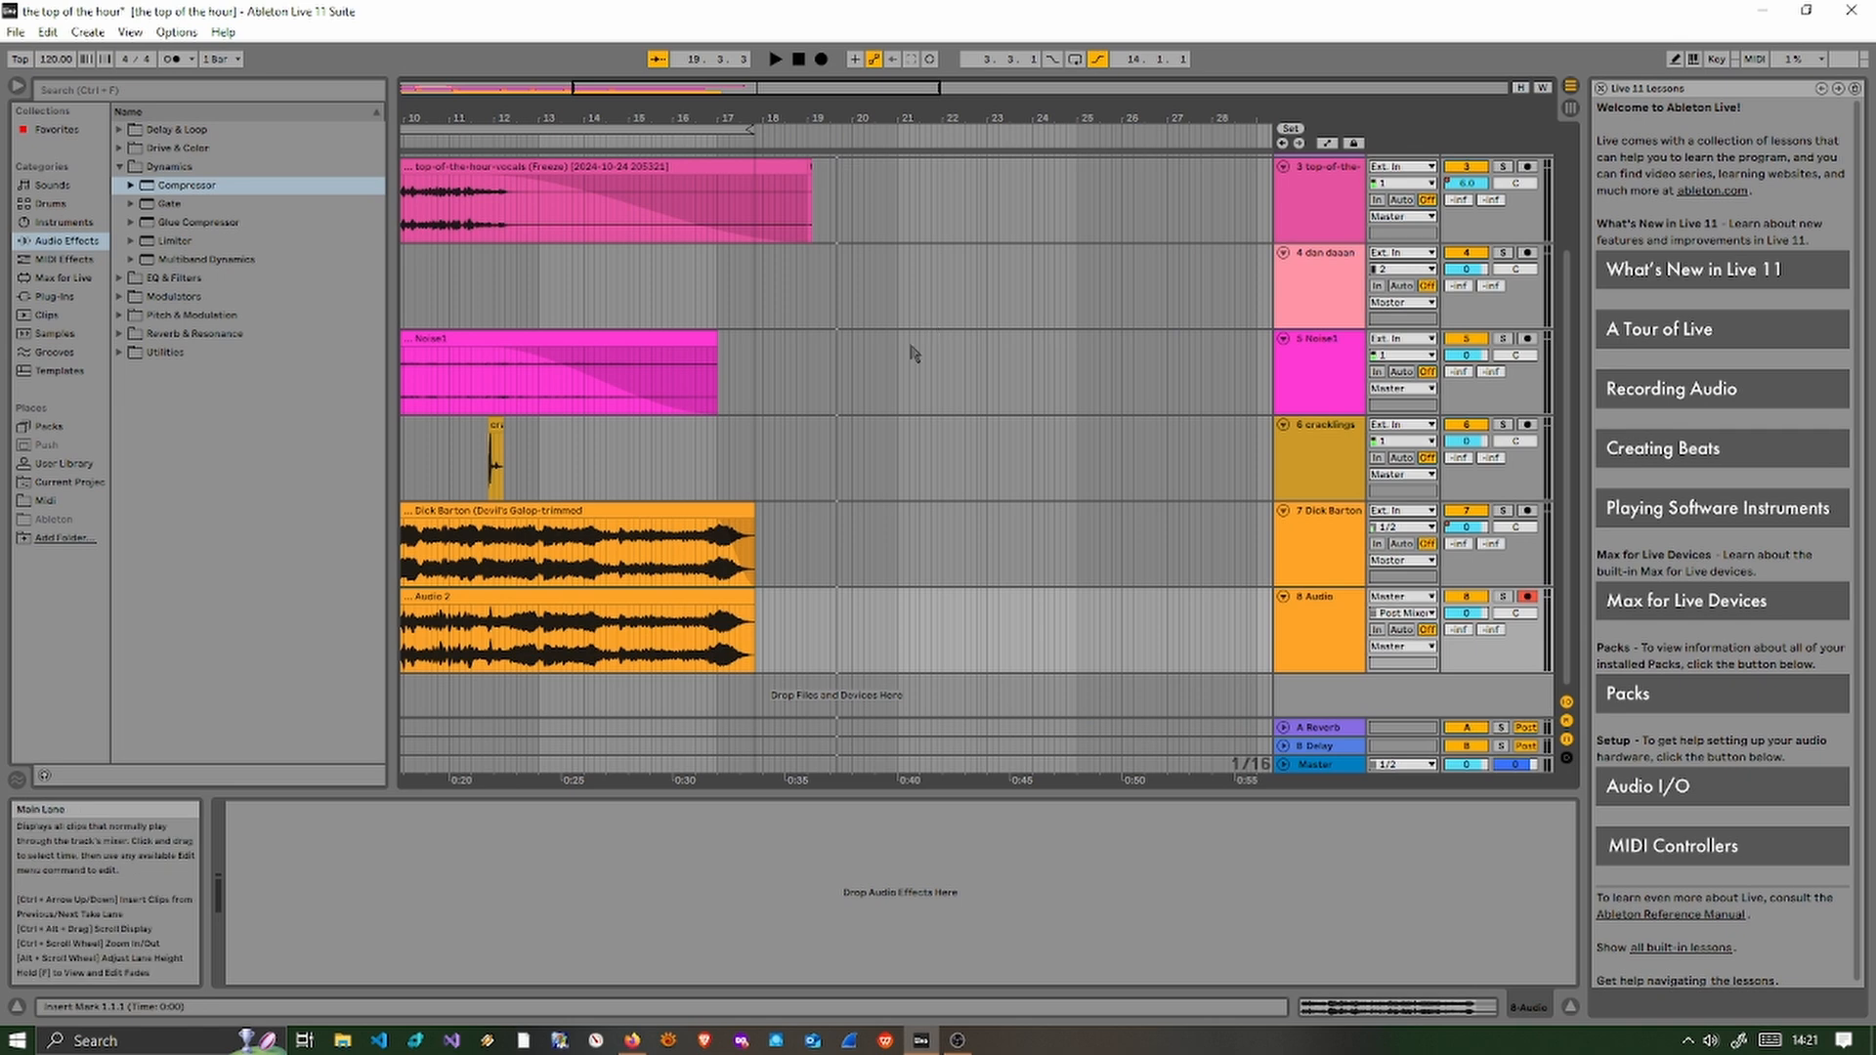
- Disarm and solo the 8 Audio track and play back its new recording from 1.1.1 to about bar 4
{"action": "left_click", "coordinate": [1503, 596]}
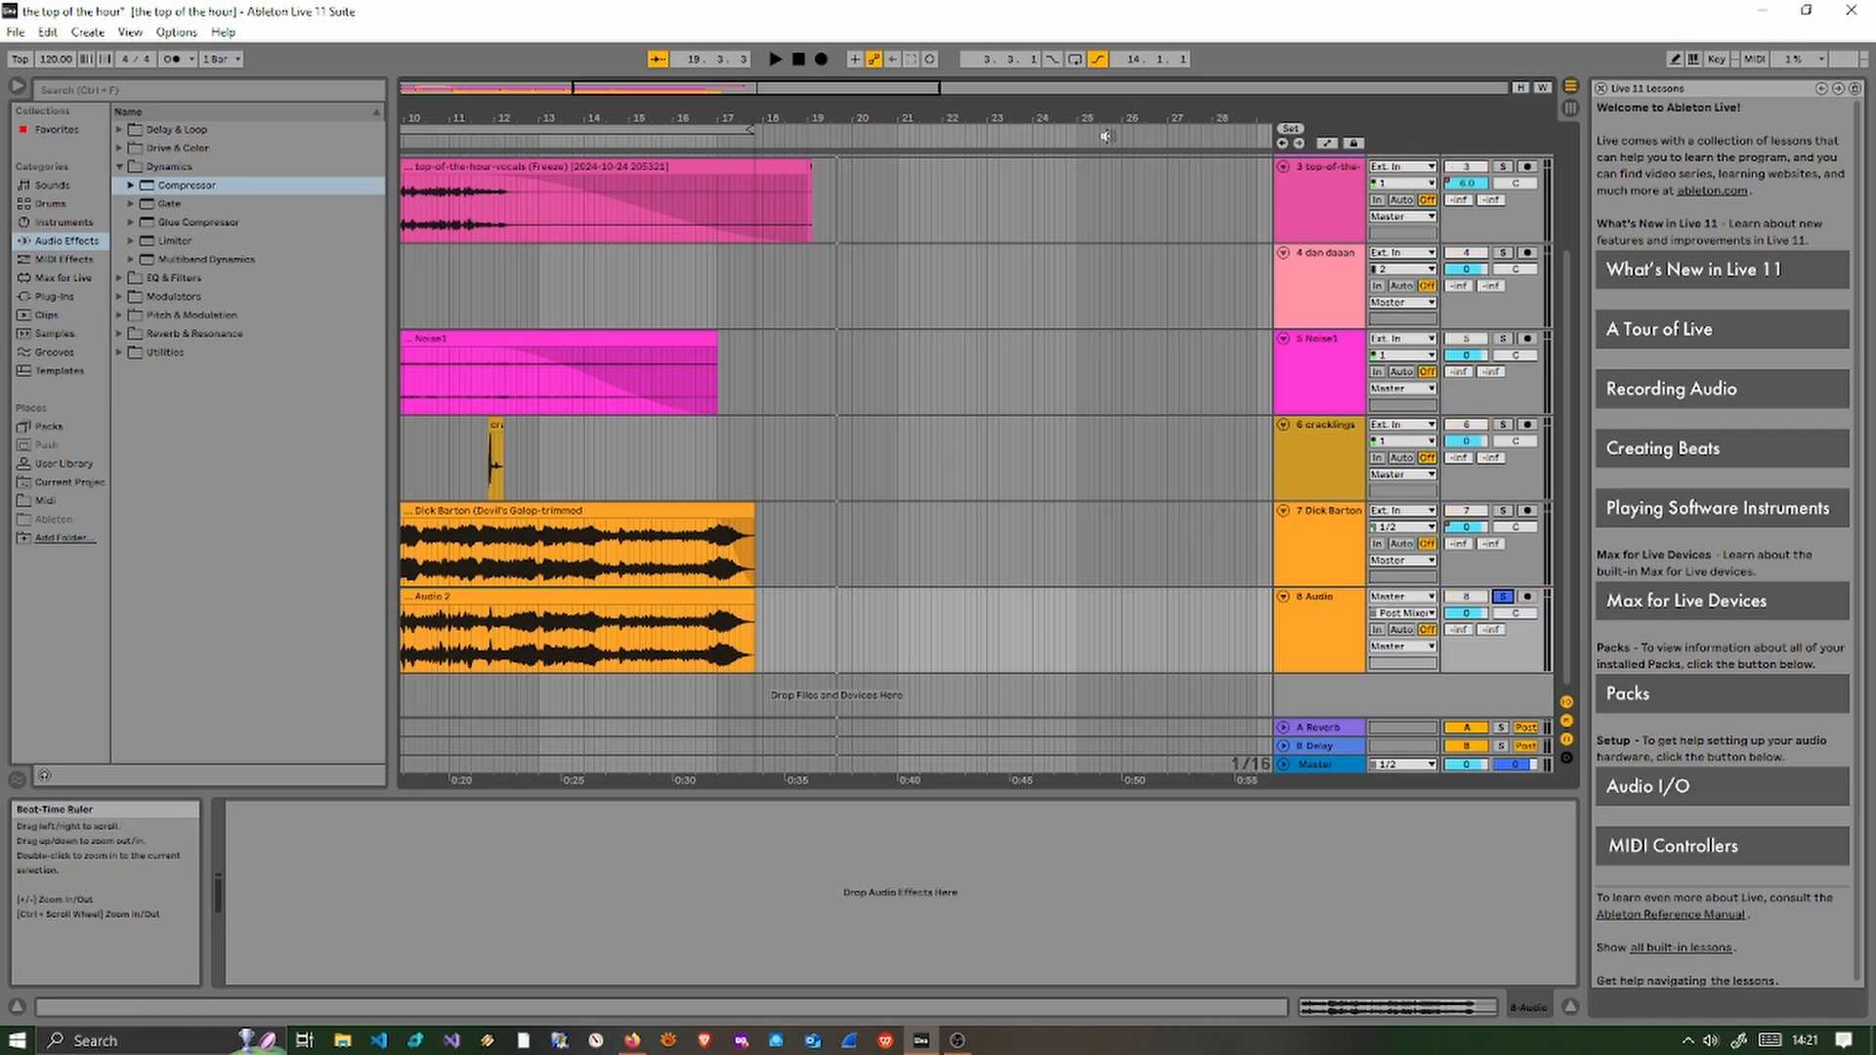
{"action": "left_click", "coordinate": [798, 60]}
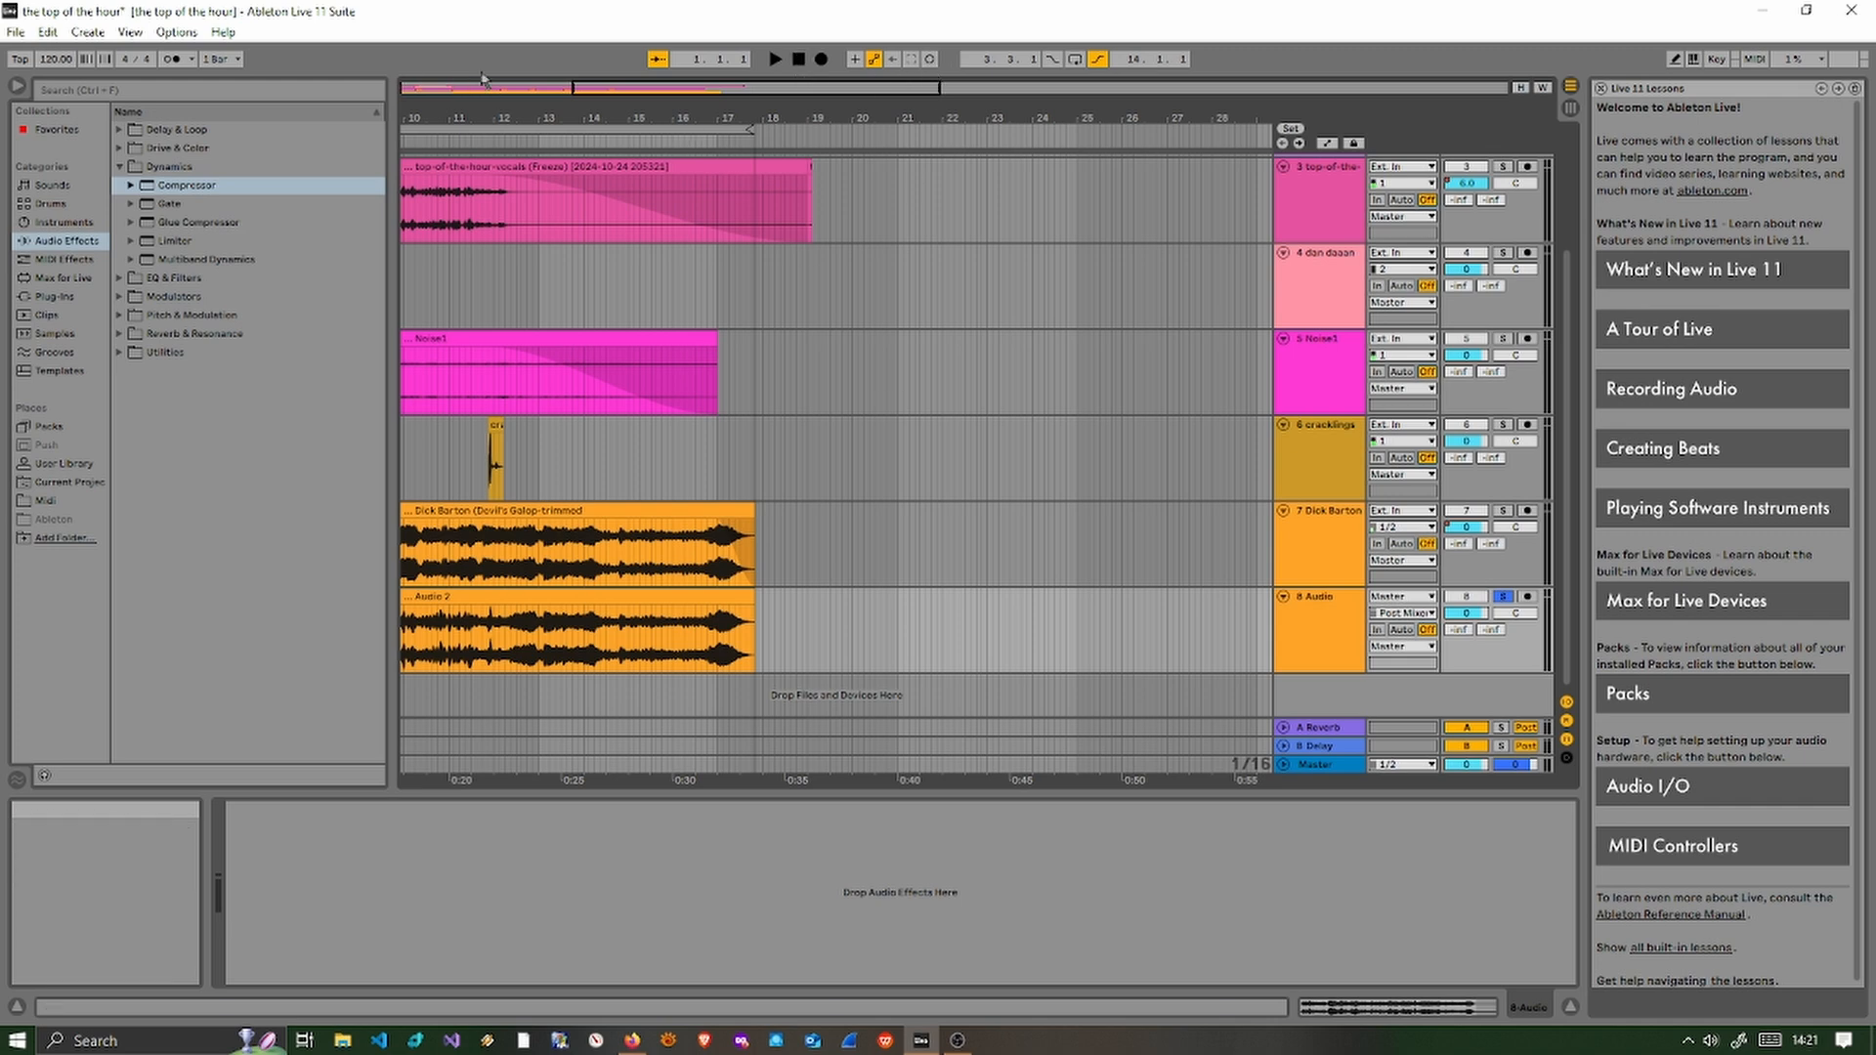
{"action": "left_click", "coordinate": [775, 59]}
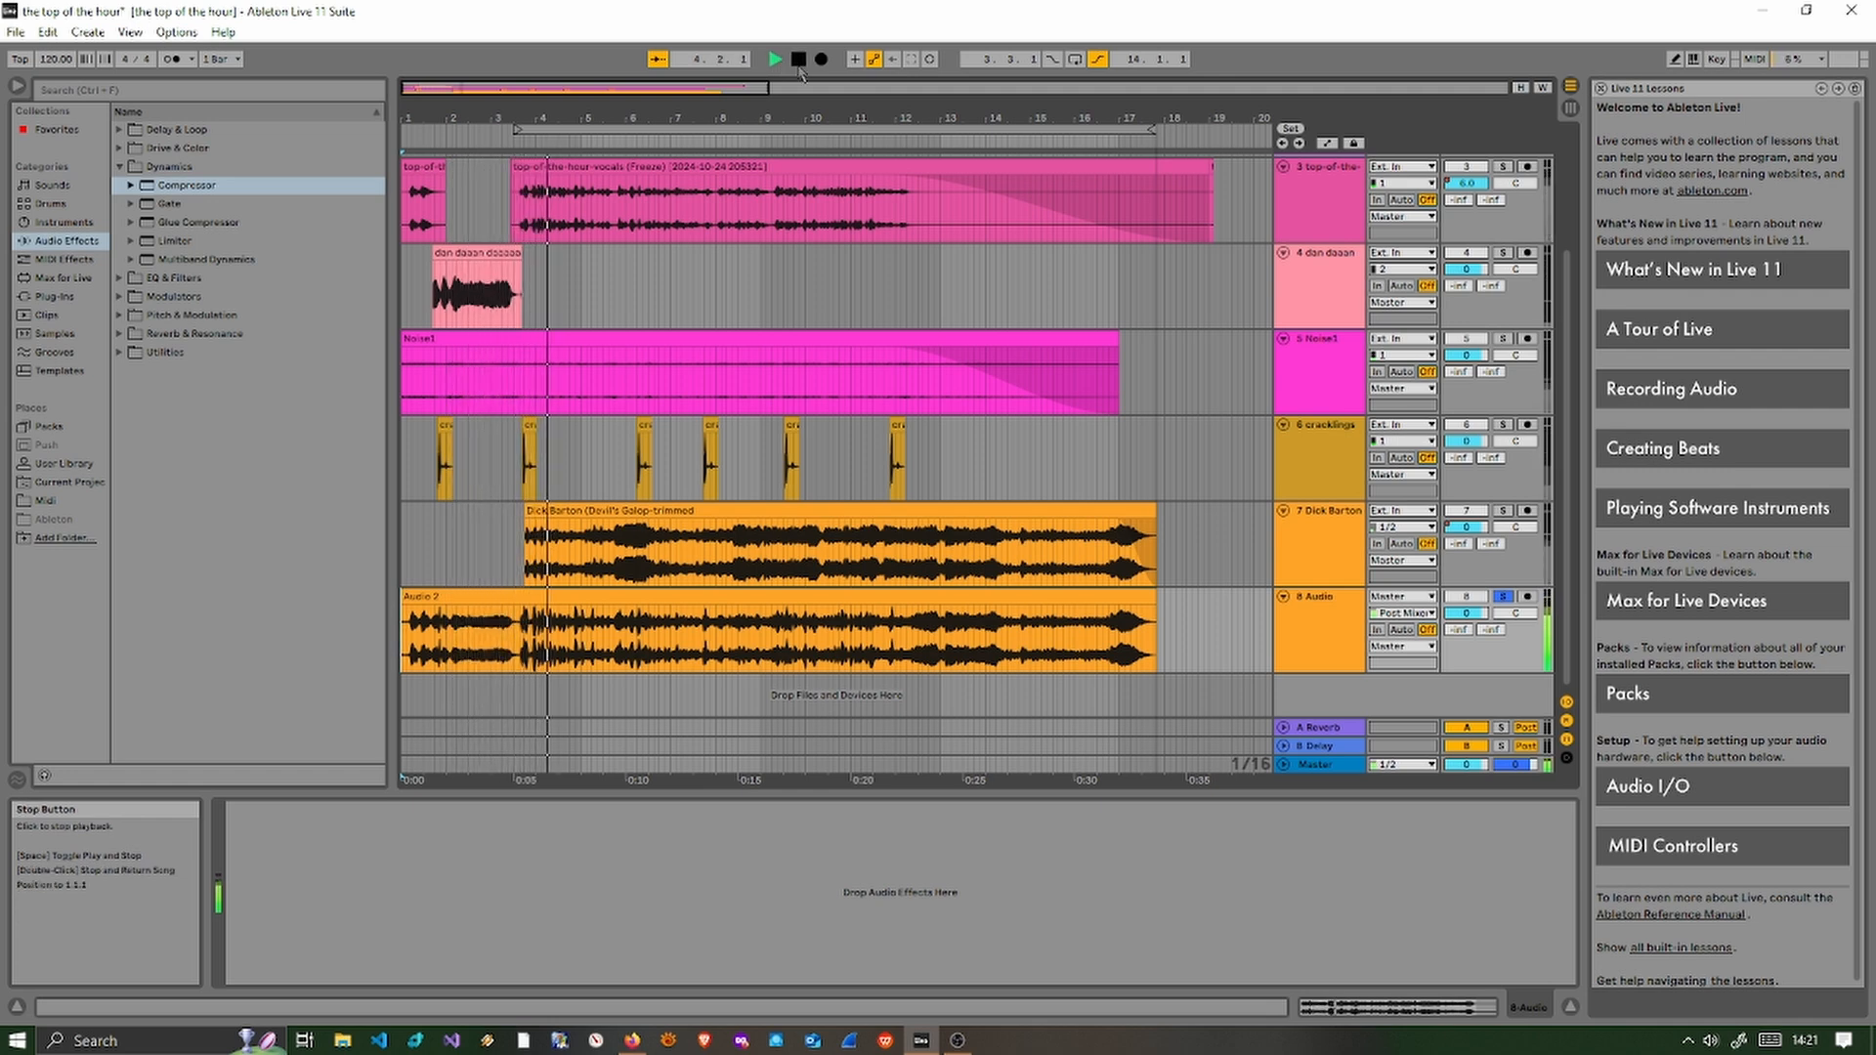
{"action": "left_click", "coordinate": [798, 59]}
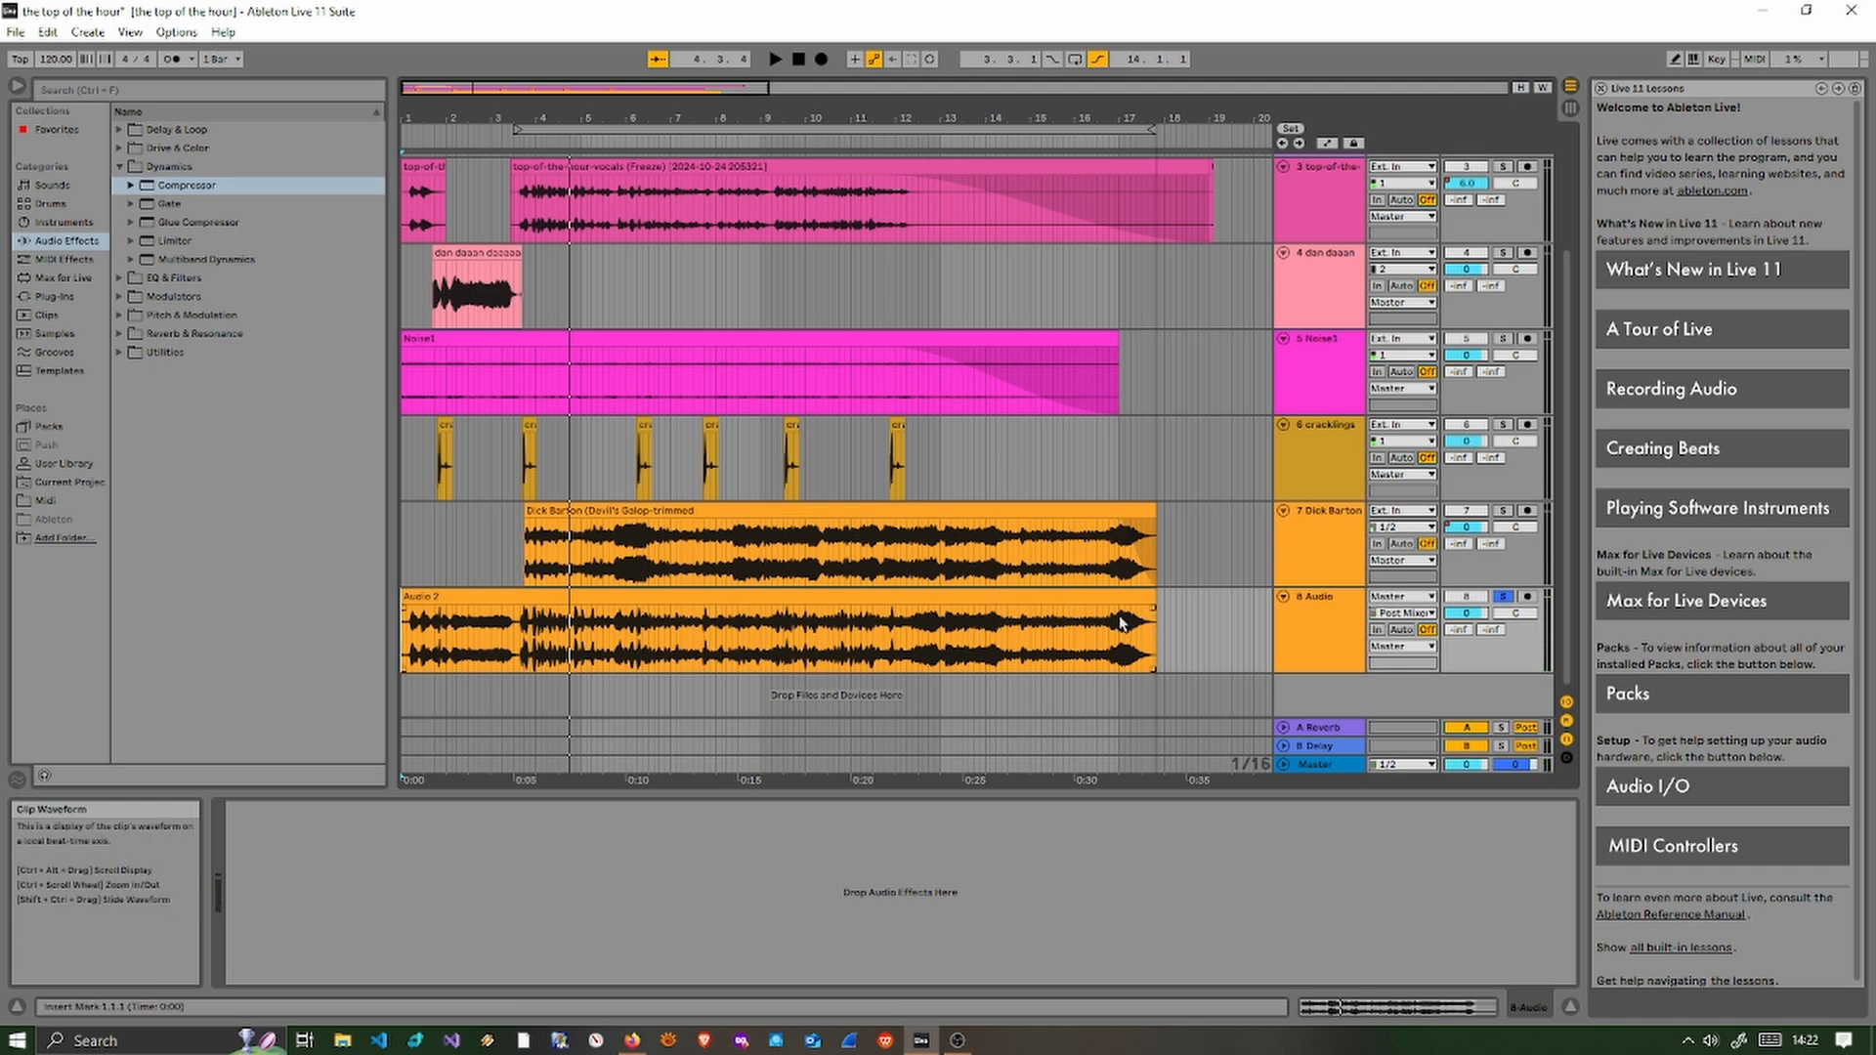
- Open the audio export settings, choose 8-Audio as the rendered track, and cancel without exporting
{"action": "left_click", "coordinate": [16, 33]}
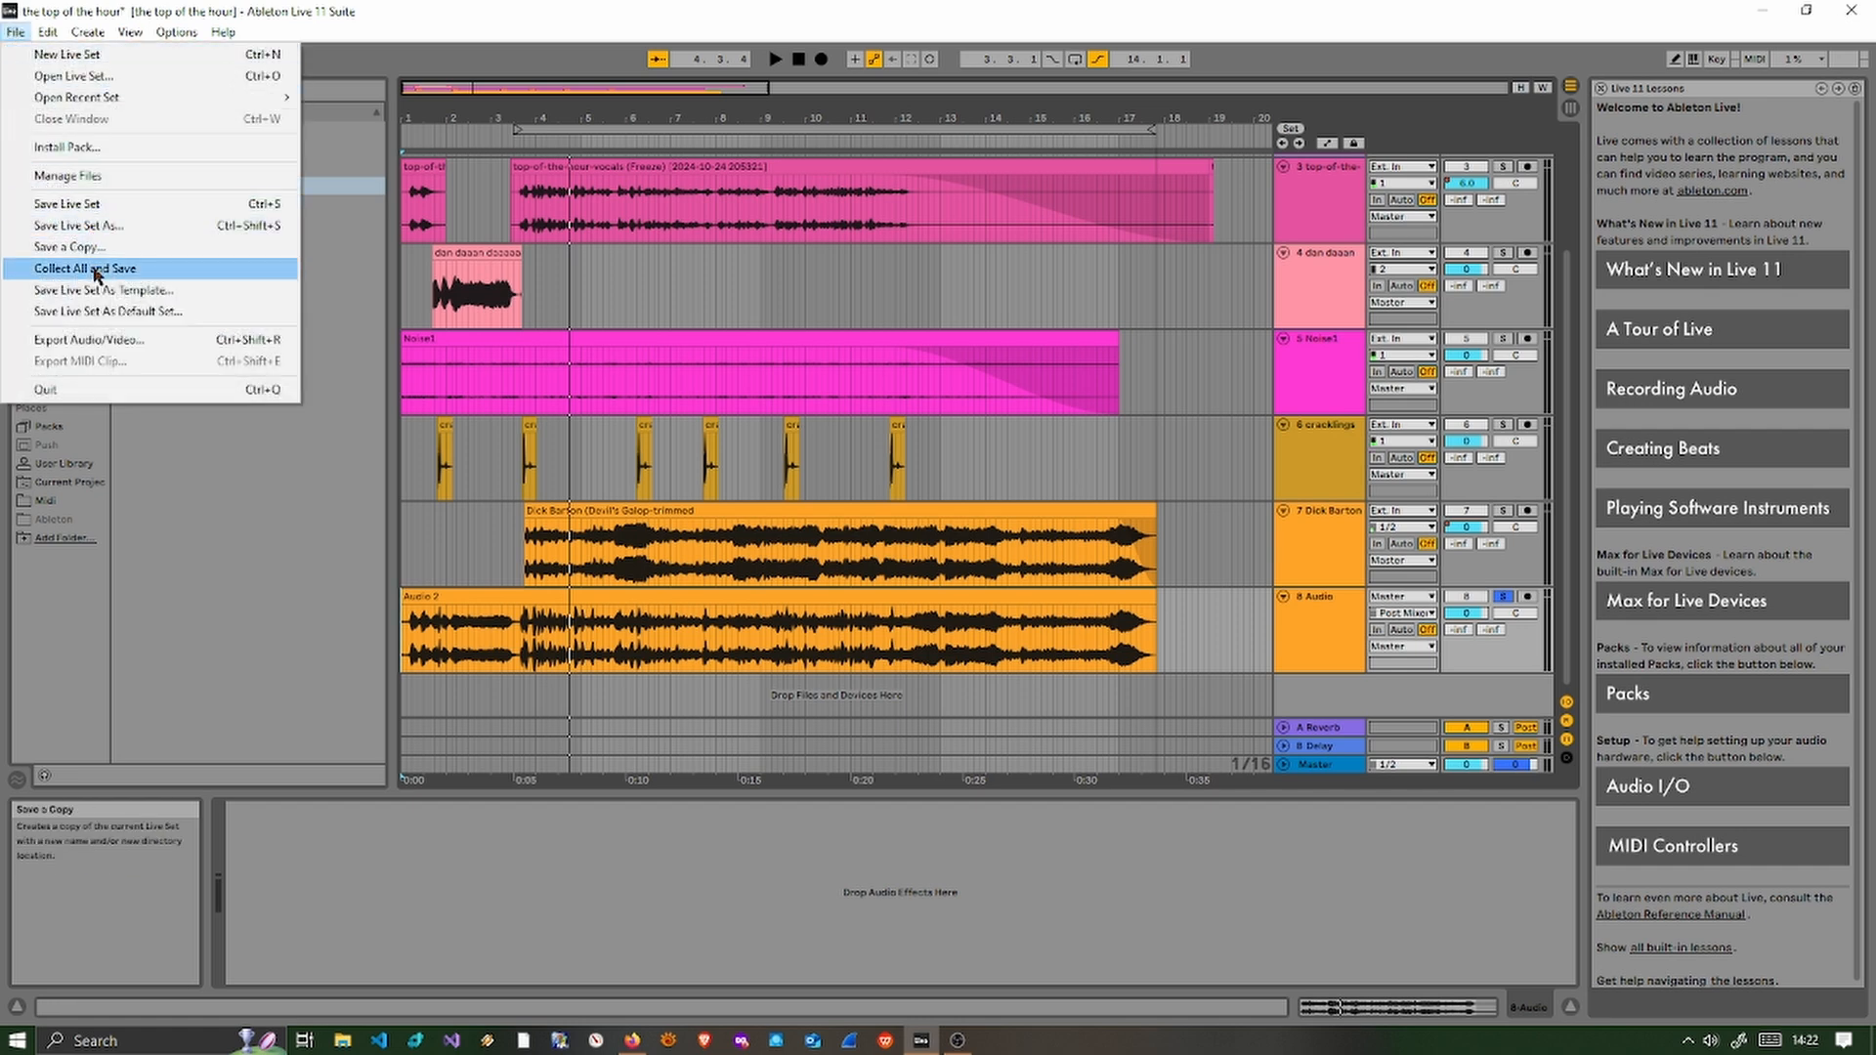
{"action": "left_click", "coordinate": [103, 342]}
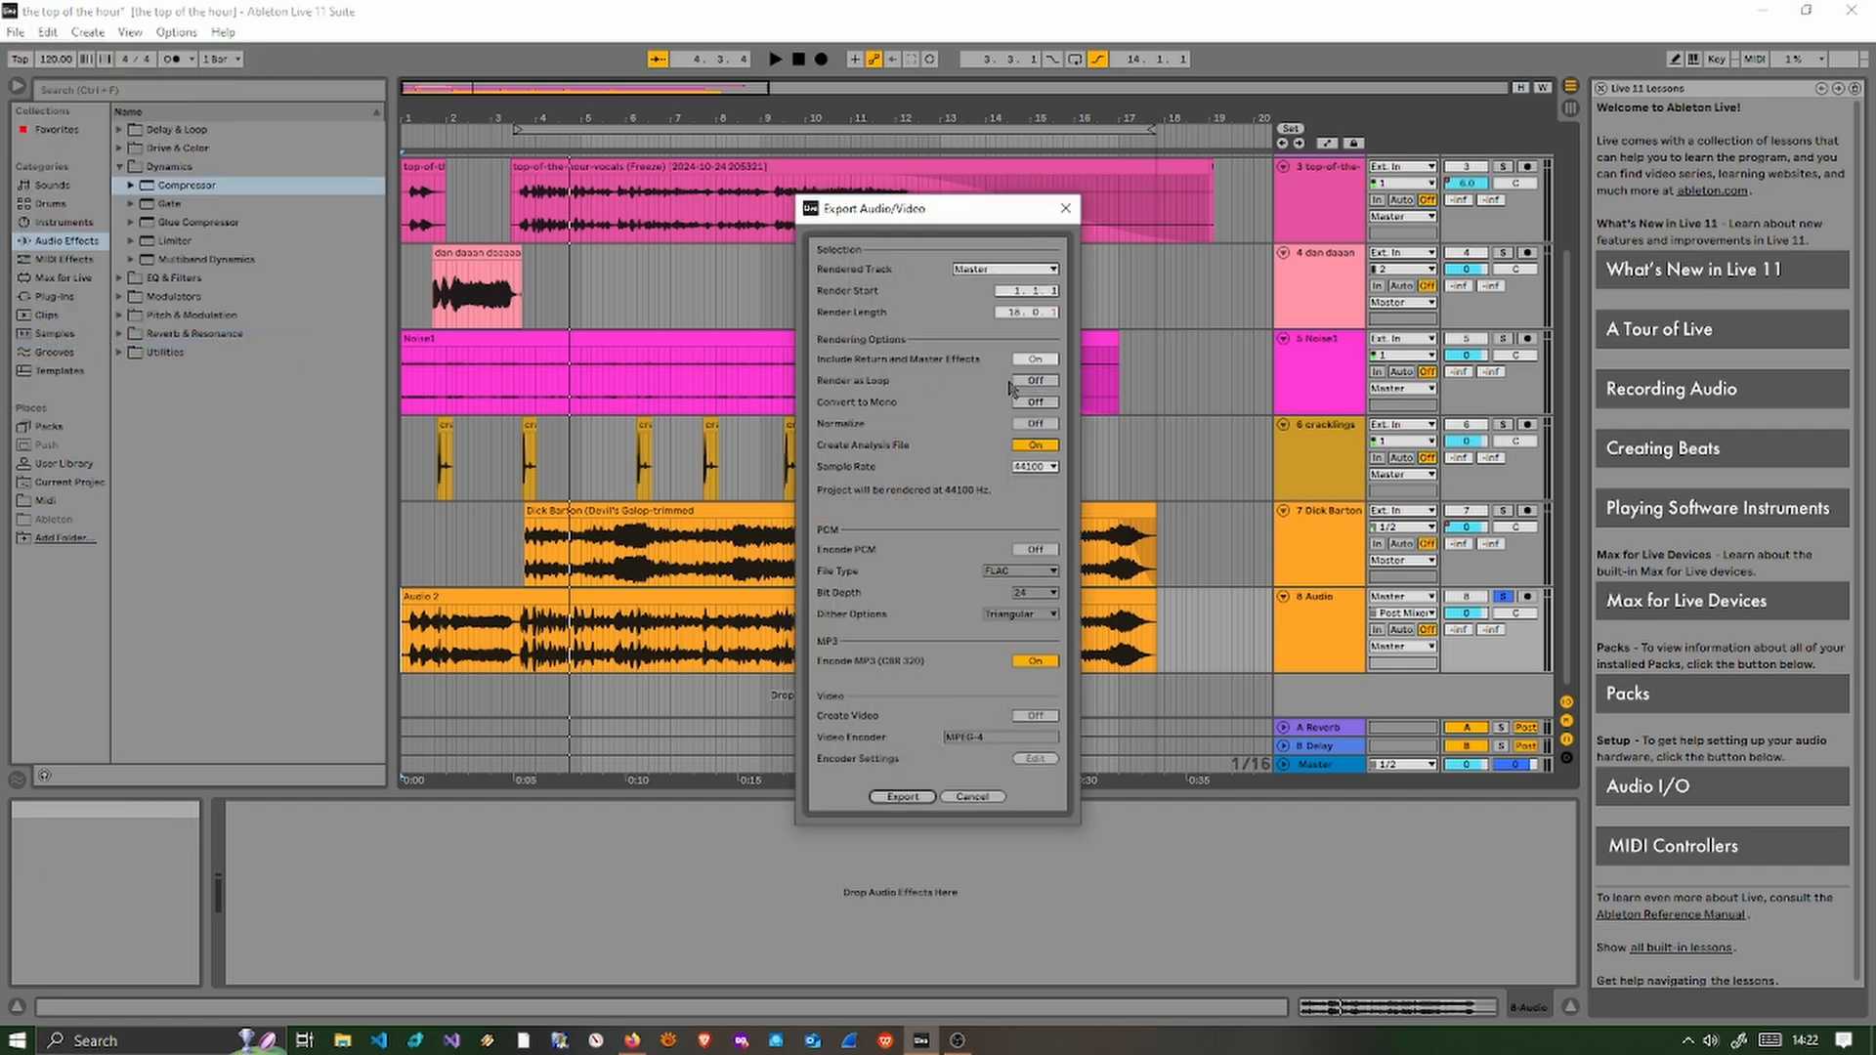
{"action": "left_click", "coordinate": [1038, 271]}
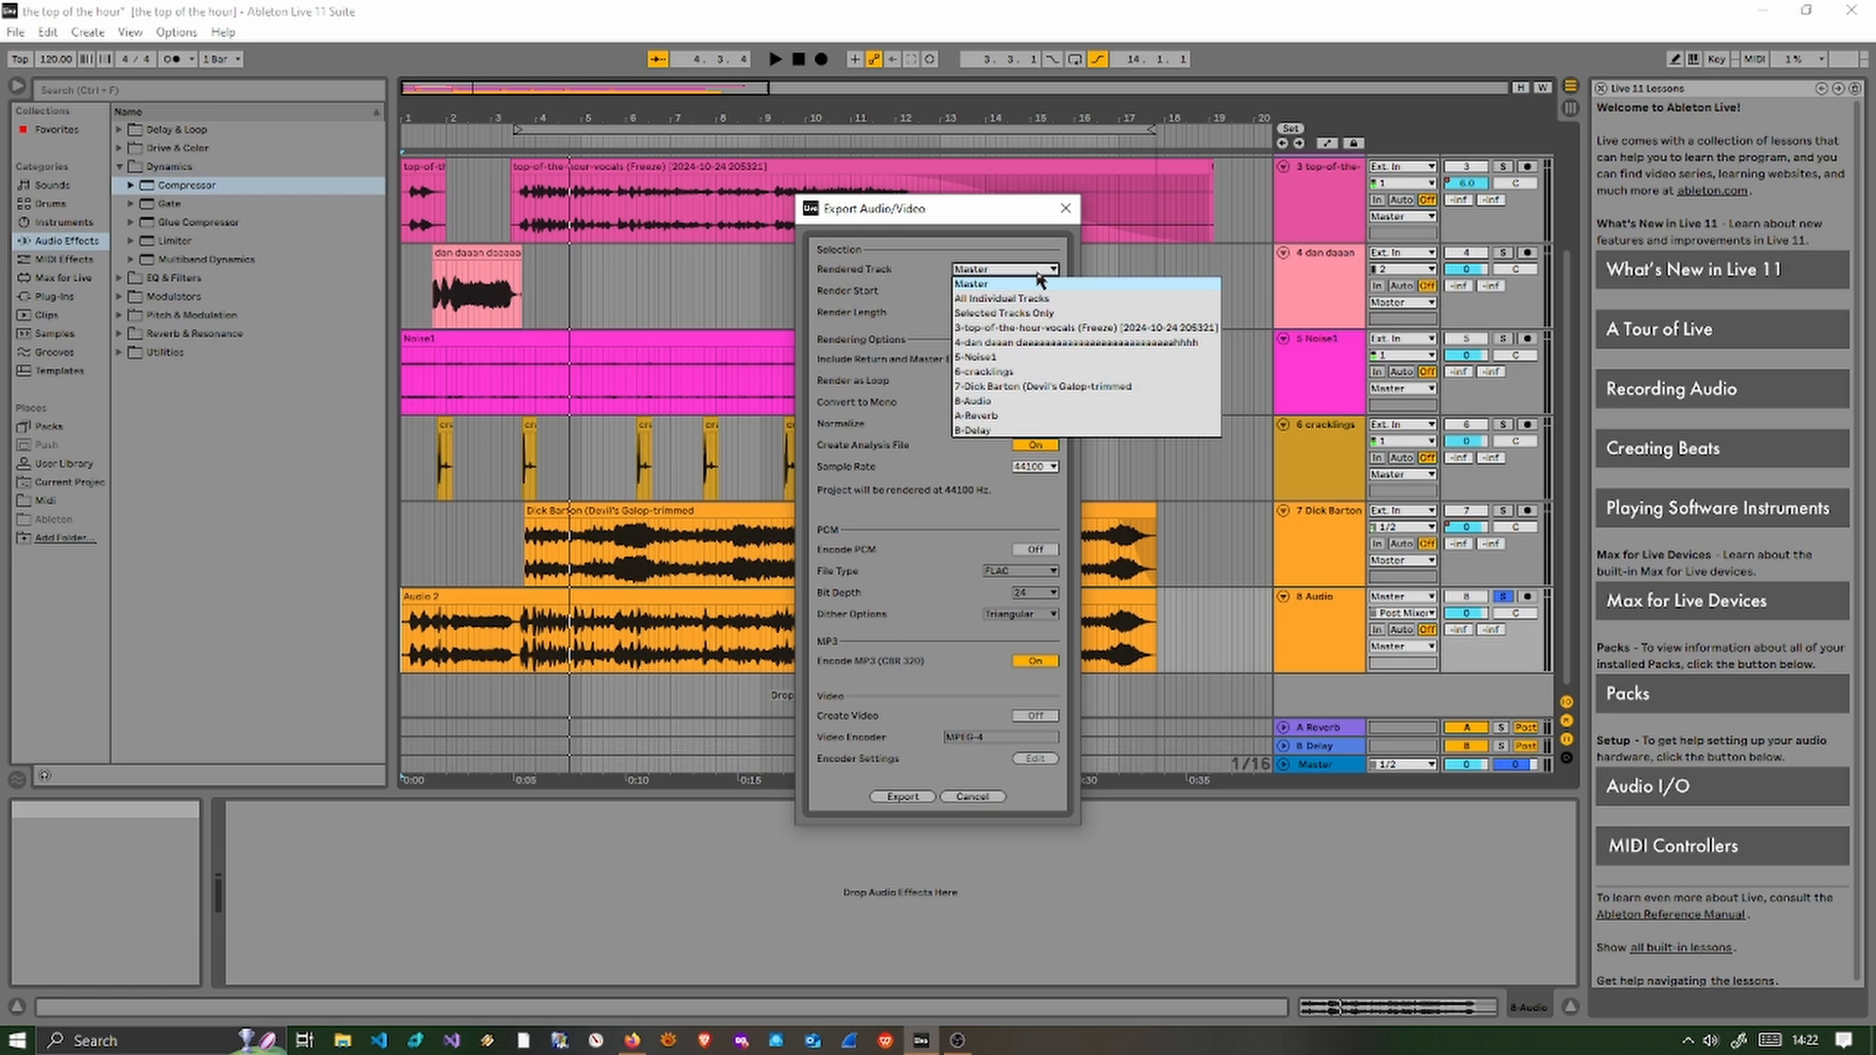
{"action": "left_click", "coordinate": [981, 403]}
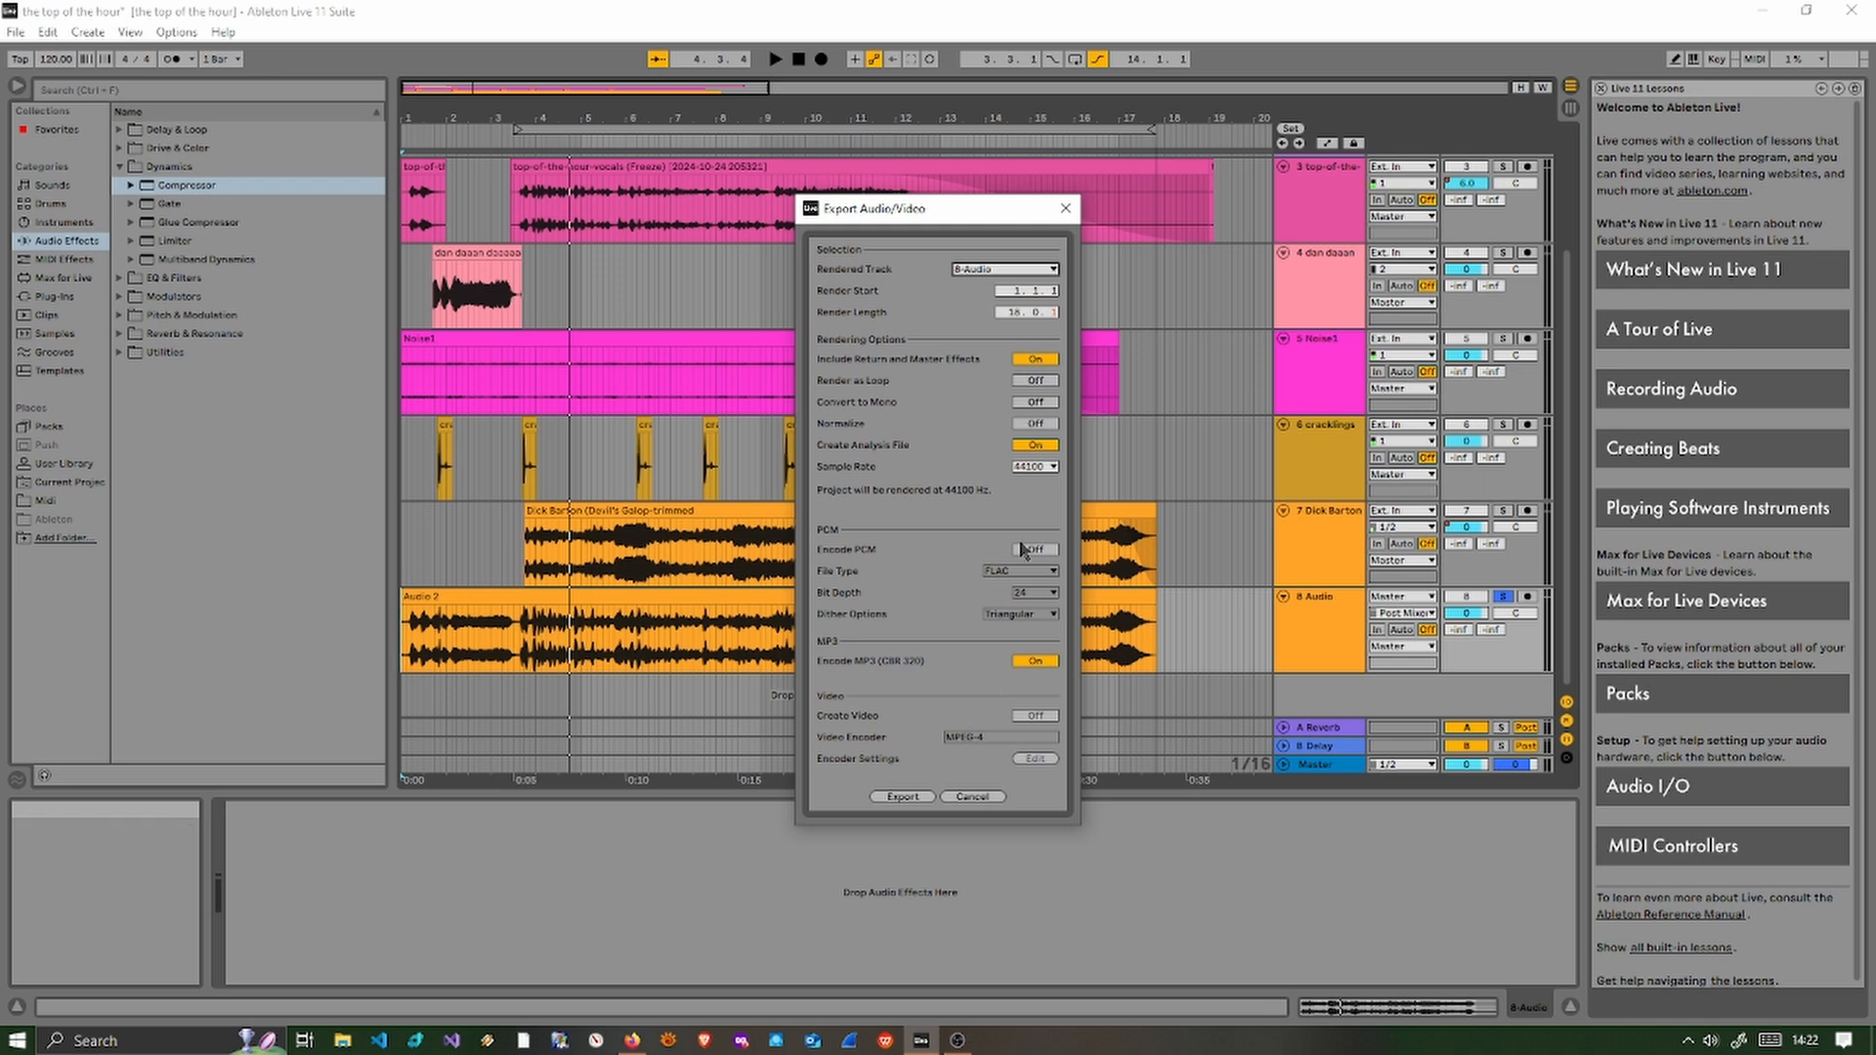
{"action": "left_click", "coordinate": [963, 799]}
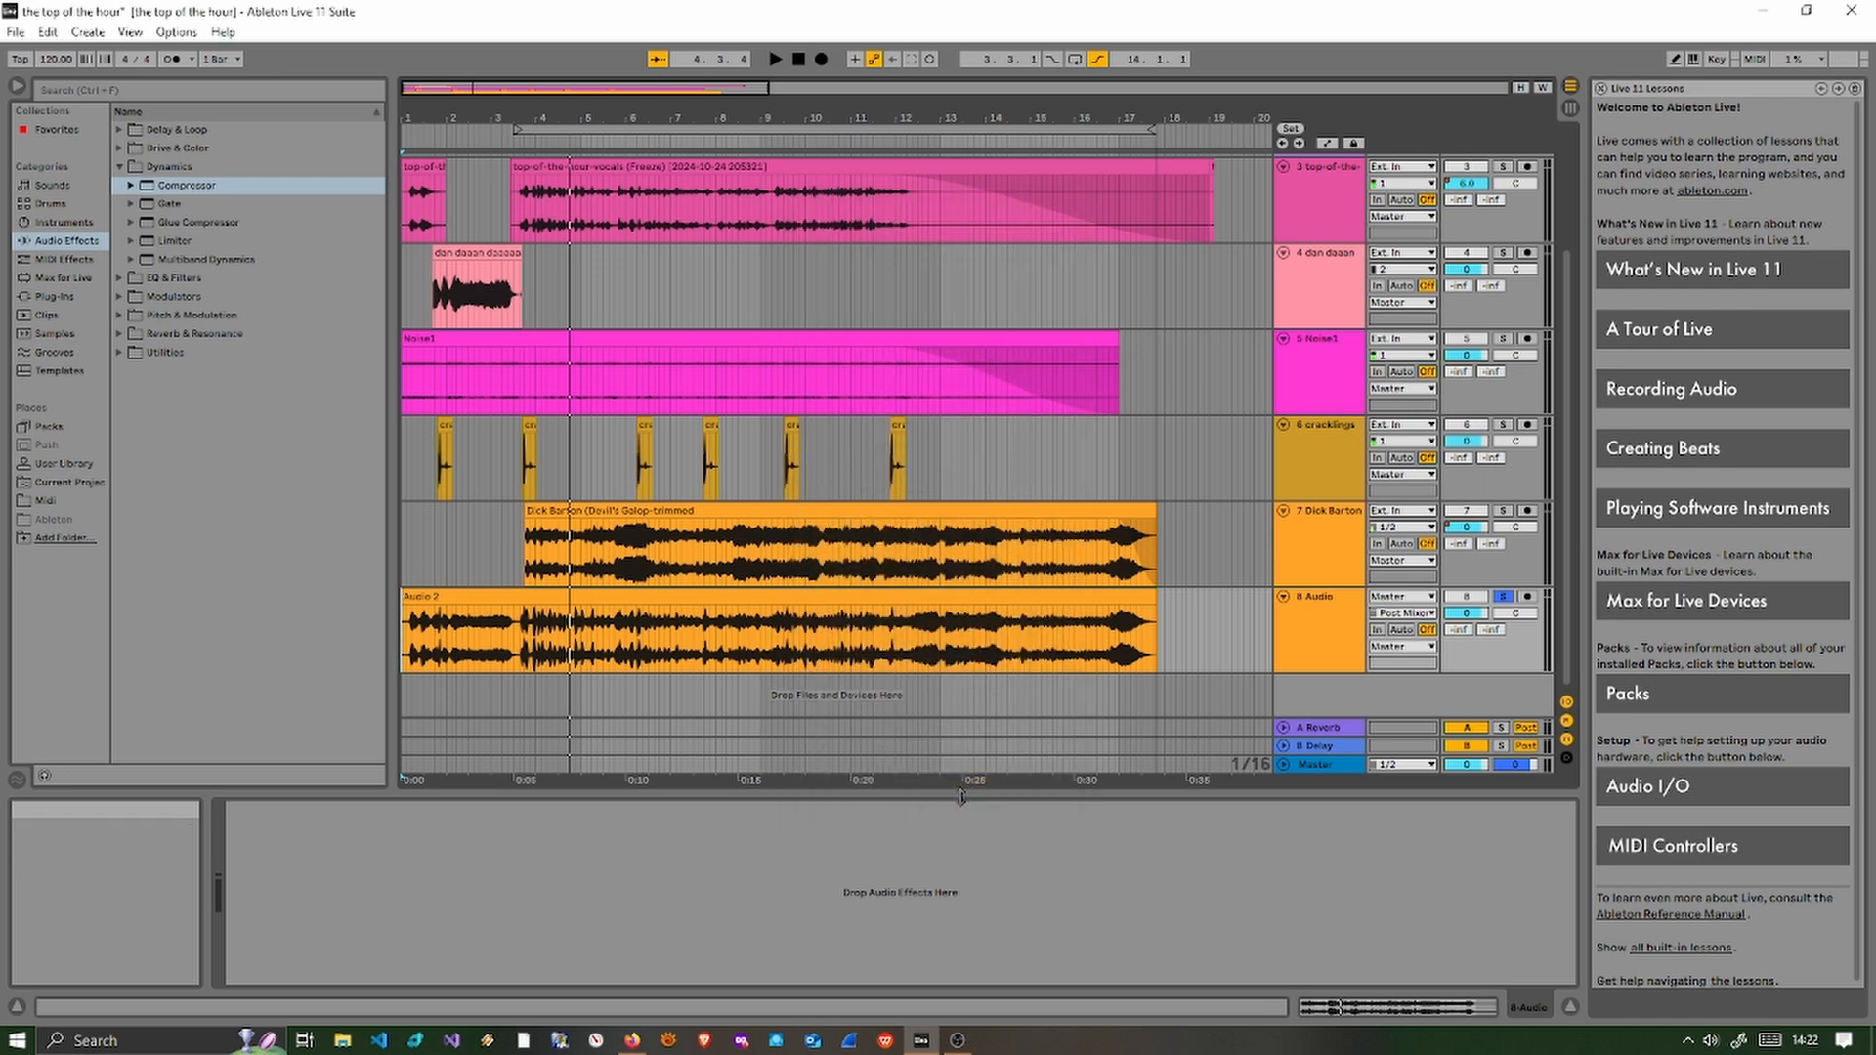